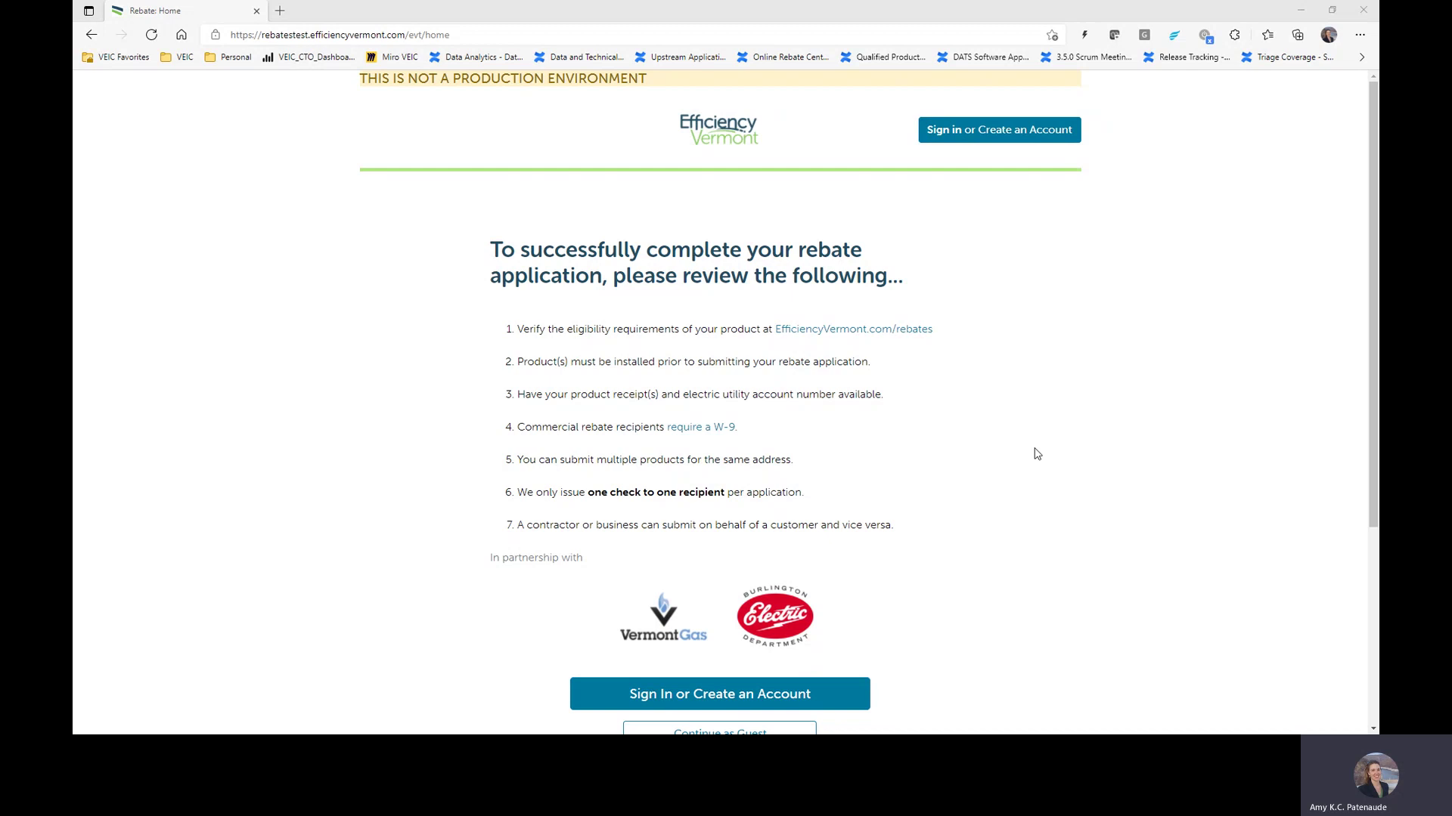
# Step: Sign in and browse My Rebates' Submitted, All and In Progress tabs down to the Pre-Approved claim
pyautogui.click(1014, 140)
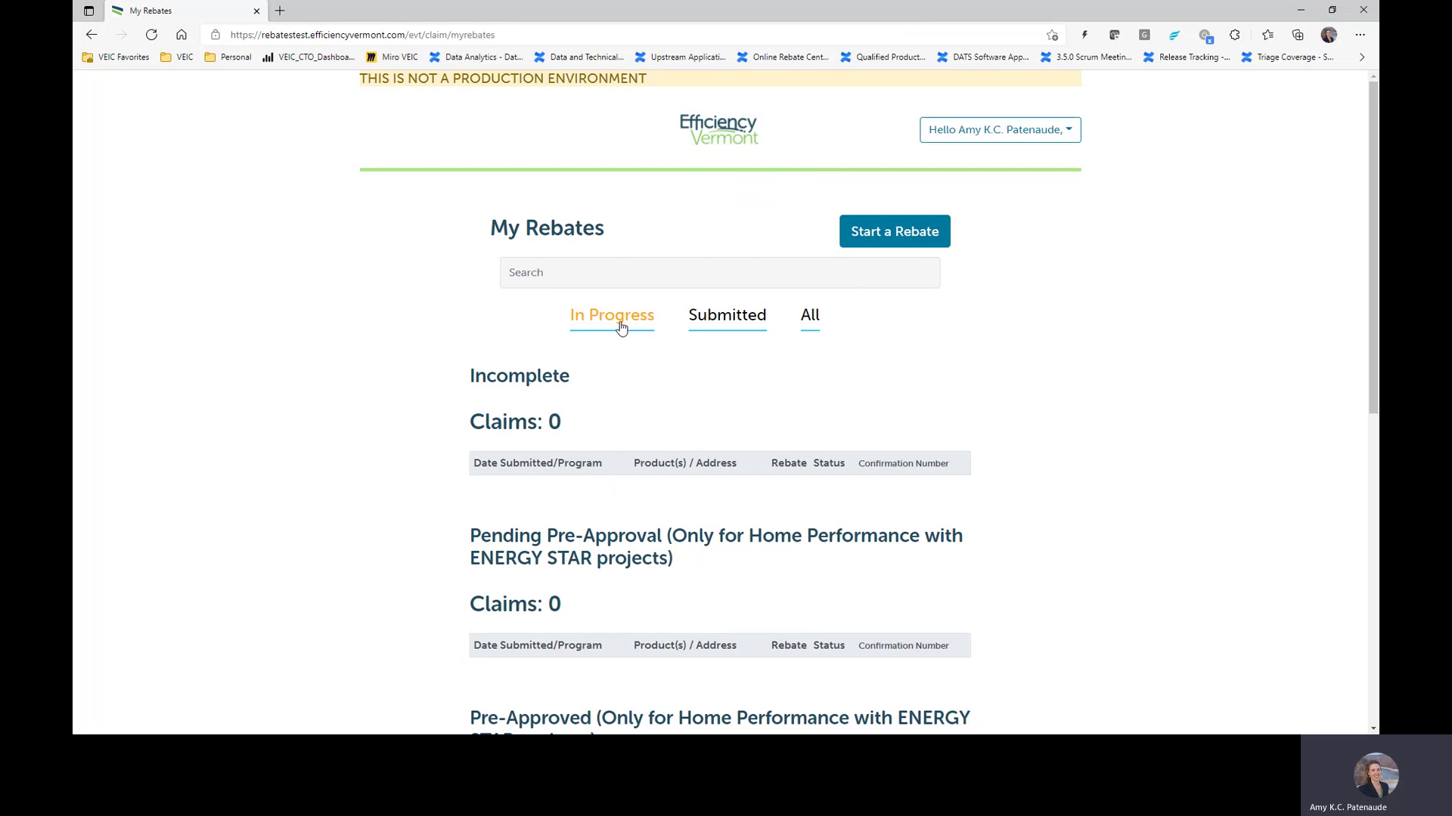
pyautogui.click(741, 322)
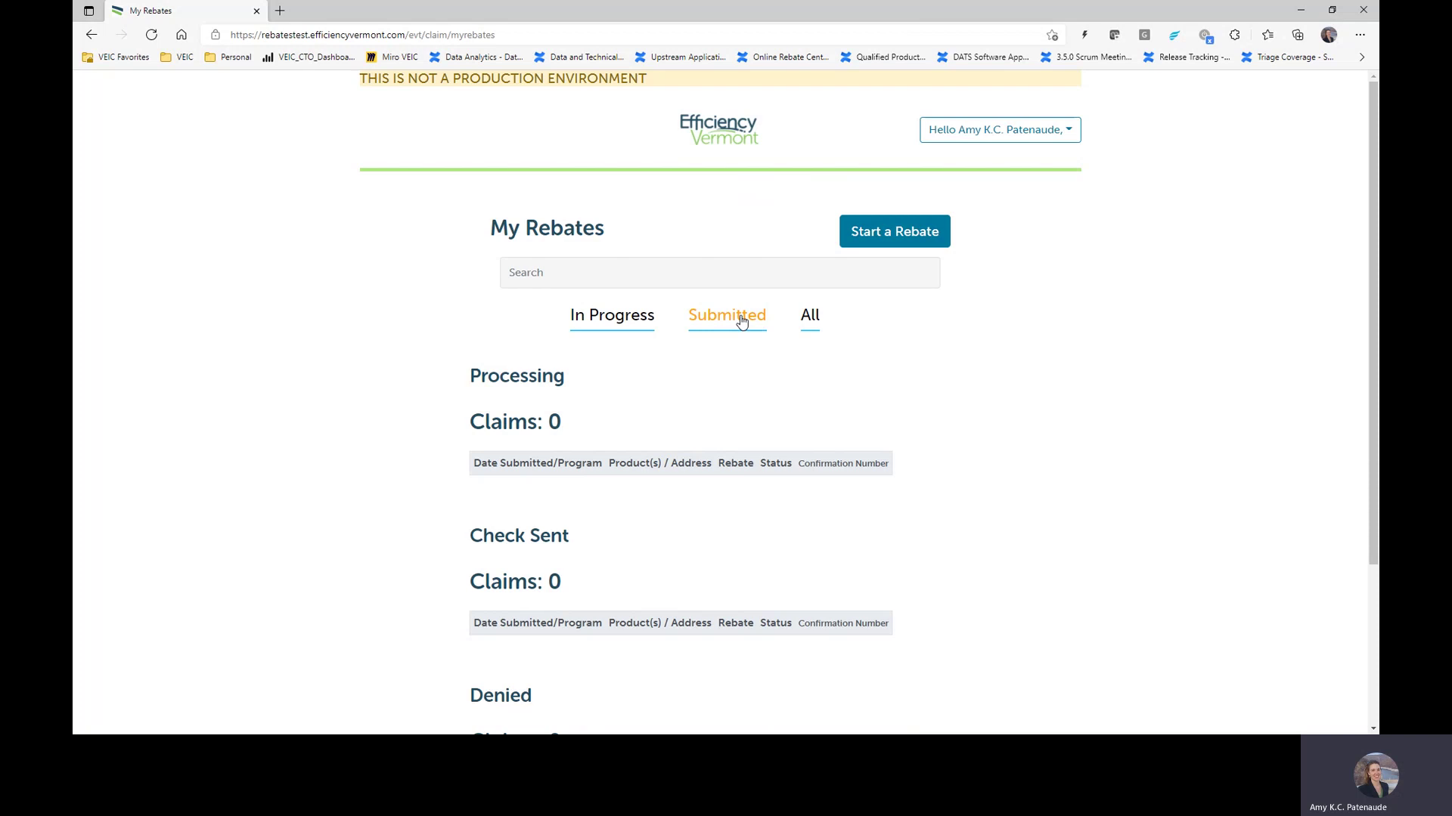
pyautogui.click(811, 323)
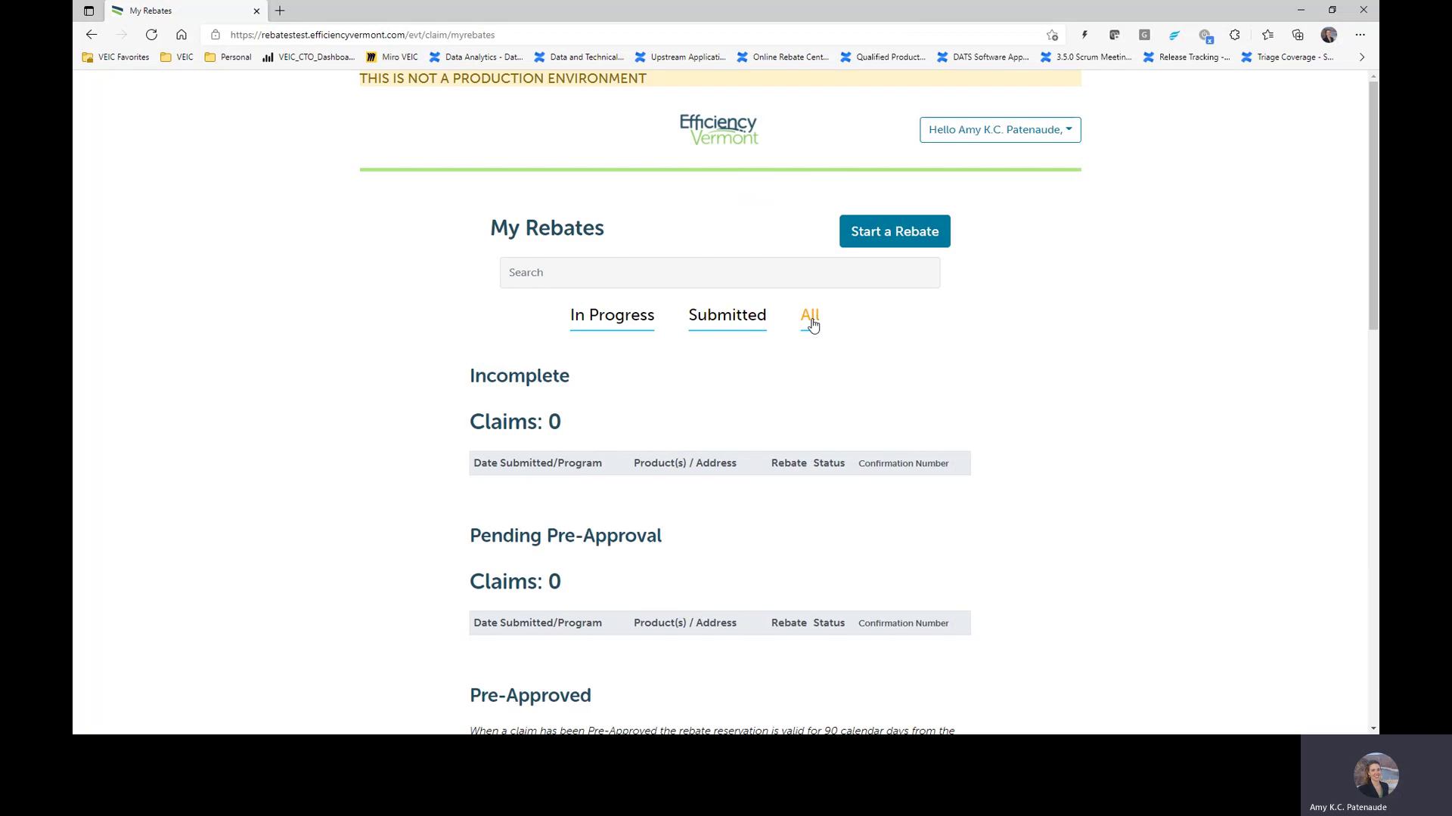
pyautogui.click(638, 321)
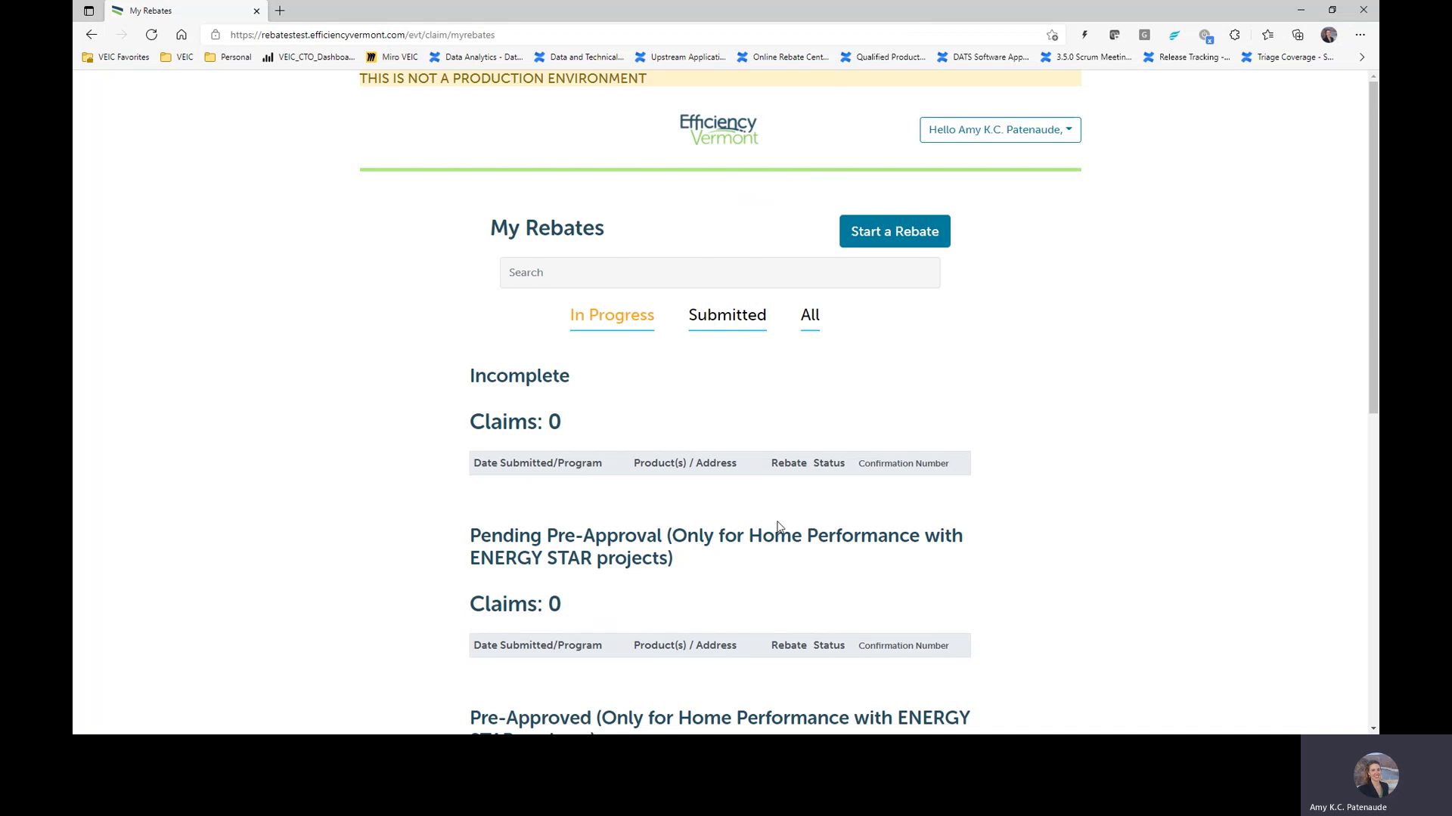
pyautogui.scroll(-5, 774, 533)
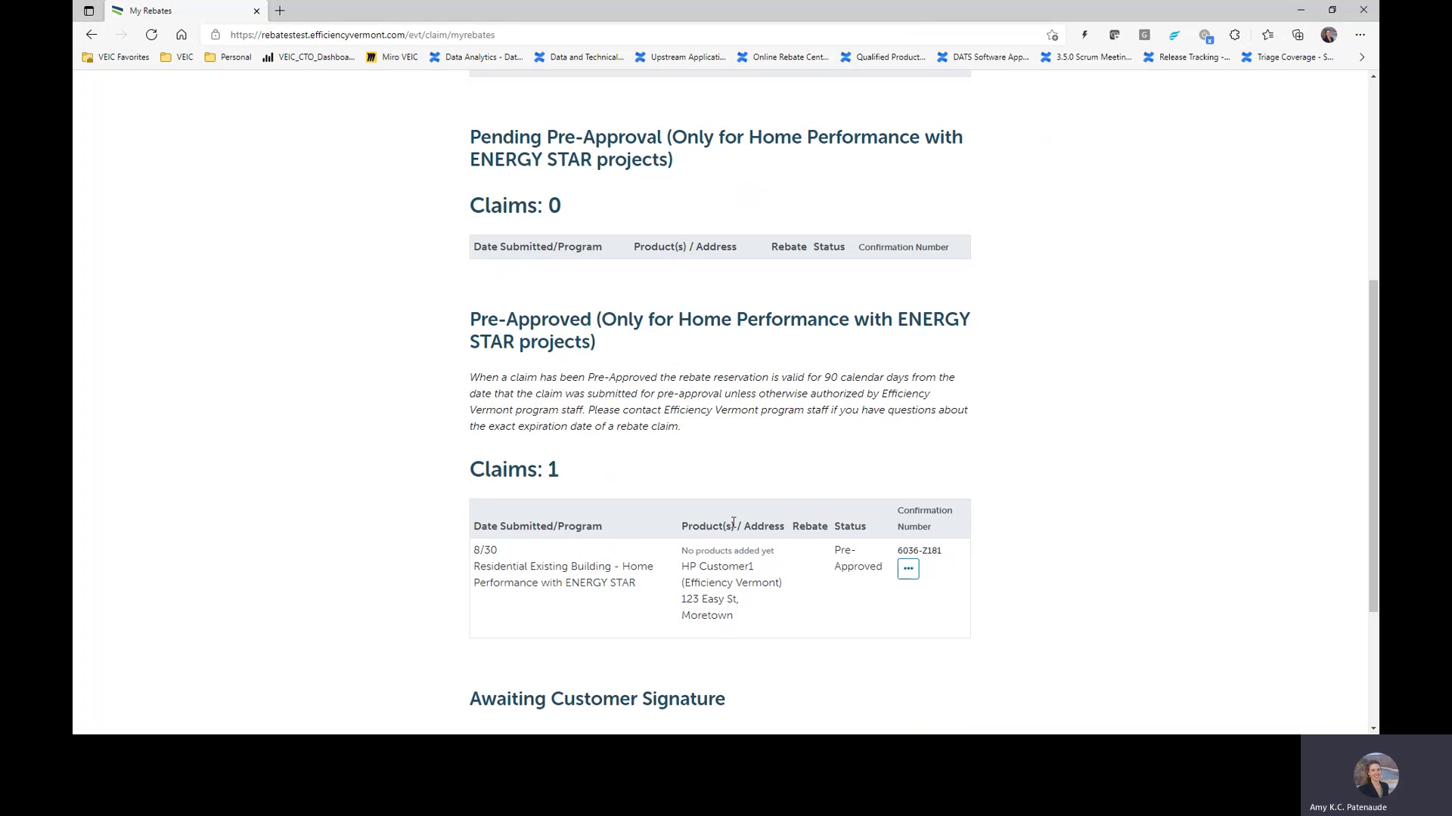
pyautogui.scroll(-3, 1100, 483)
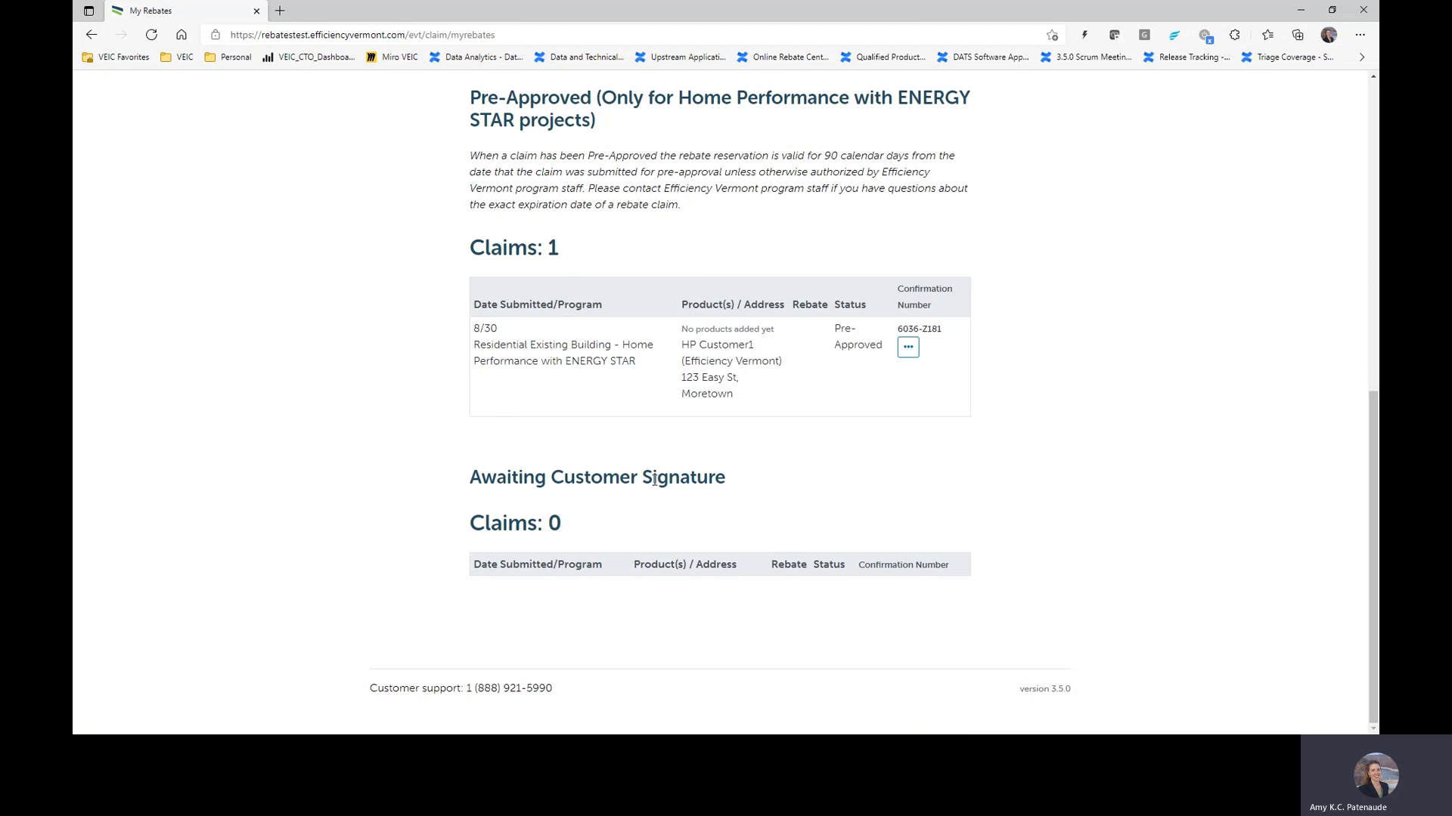
pyautogui.scroll(8, 962, 470)
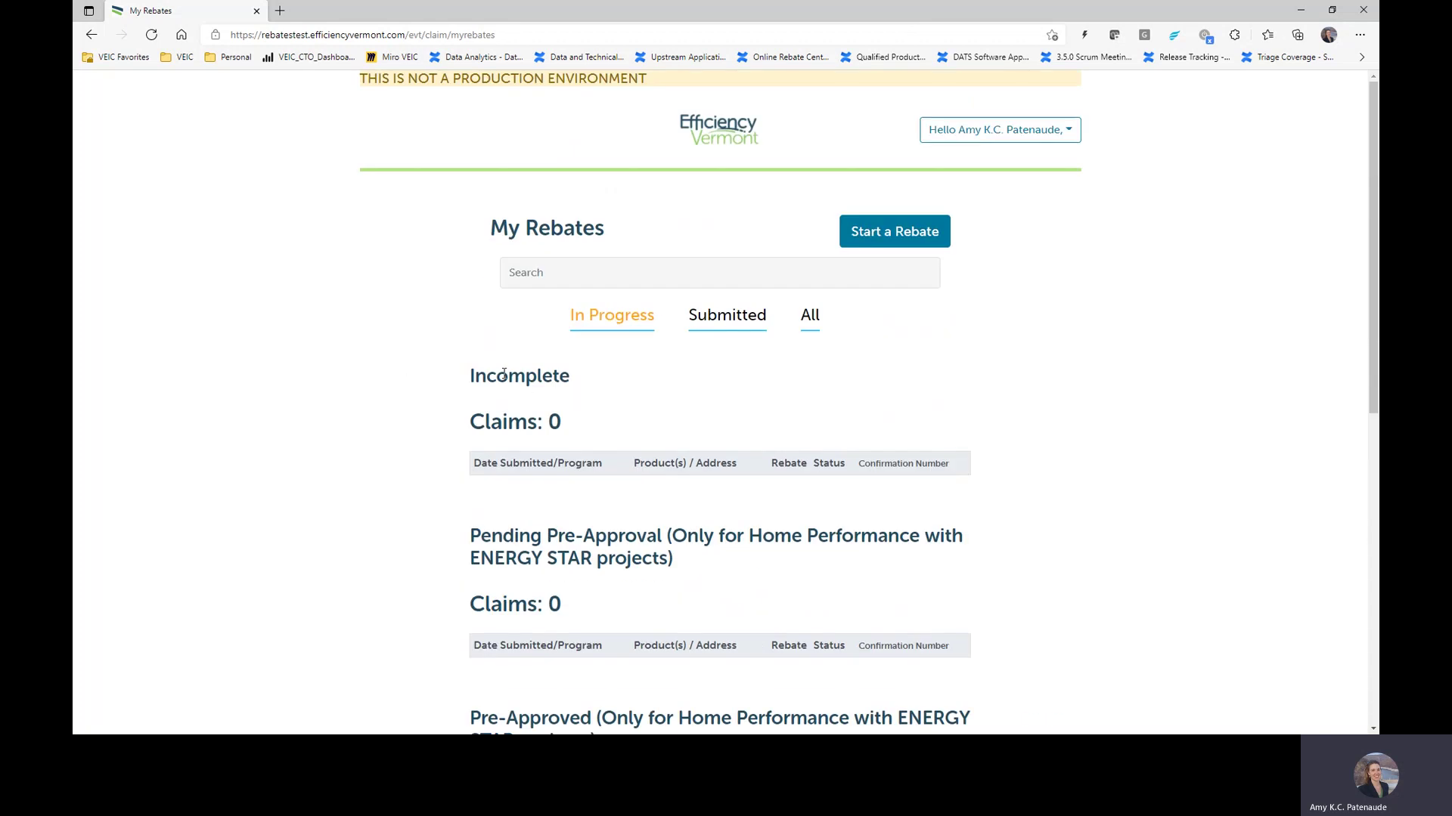
# Step: Start a new rebate for the Partners Home Performance with ENERGY STAR program
pyautogui.click(913, 240)
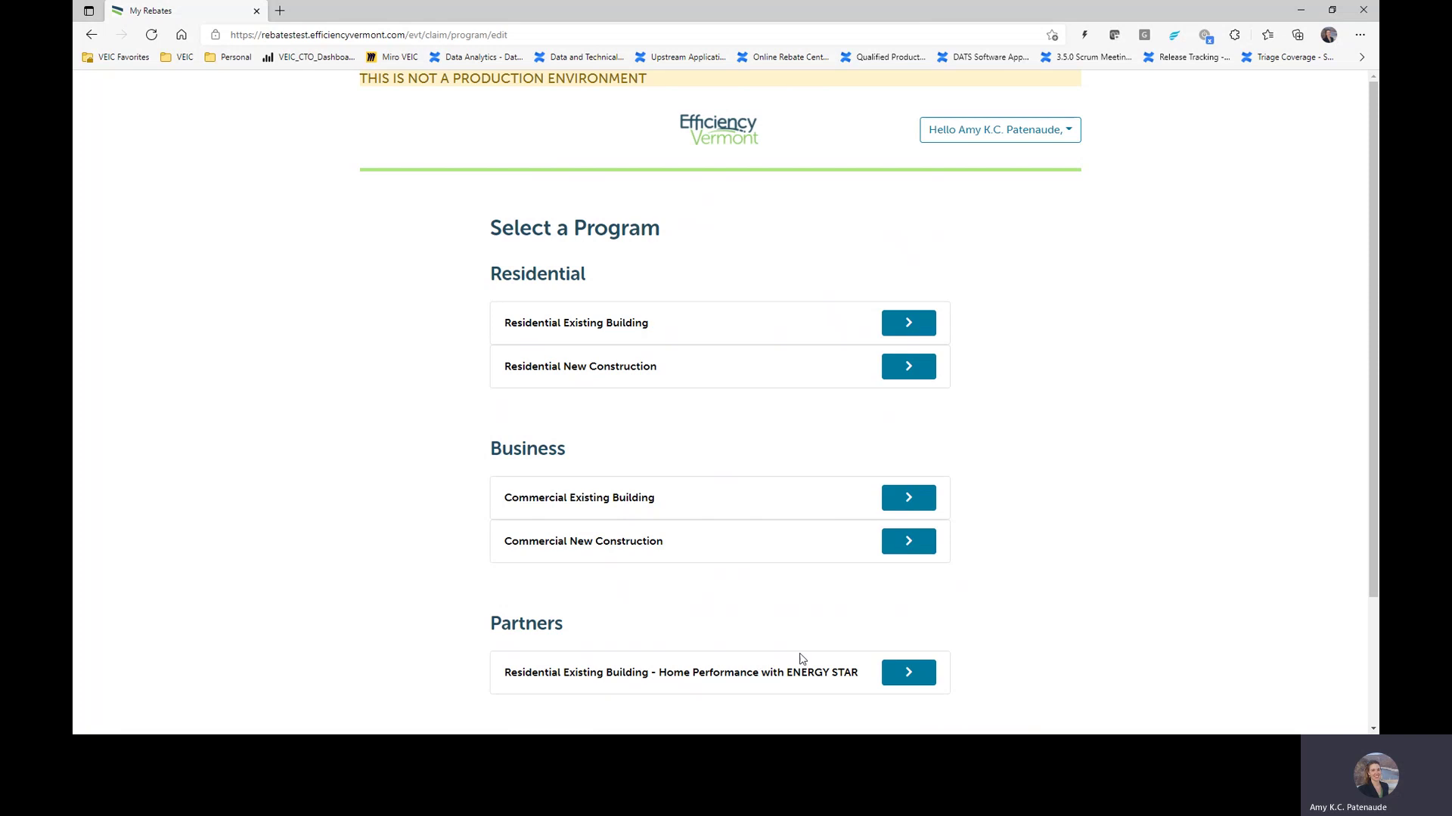
pyautogui.click(909, 675)
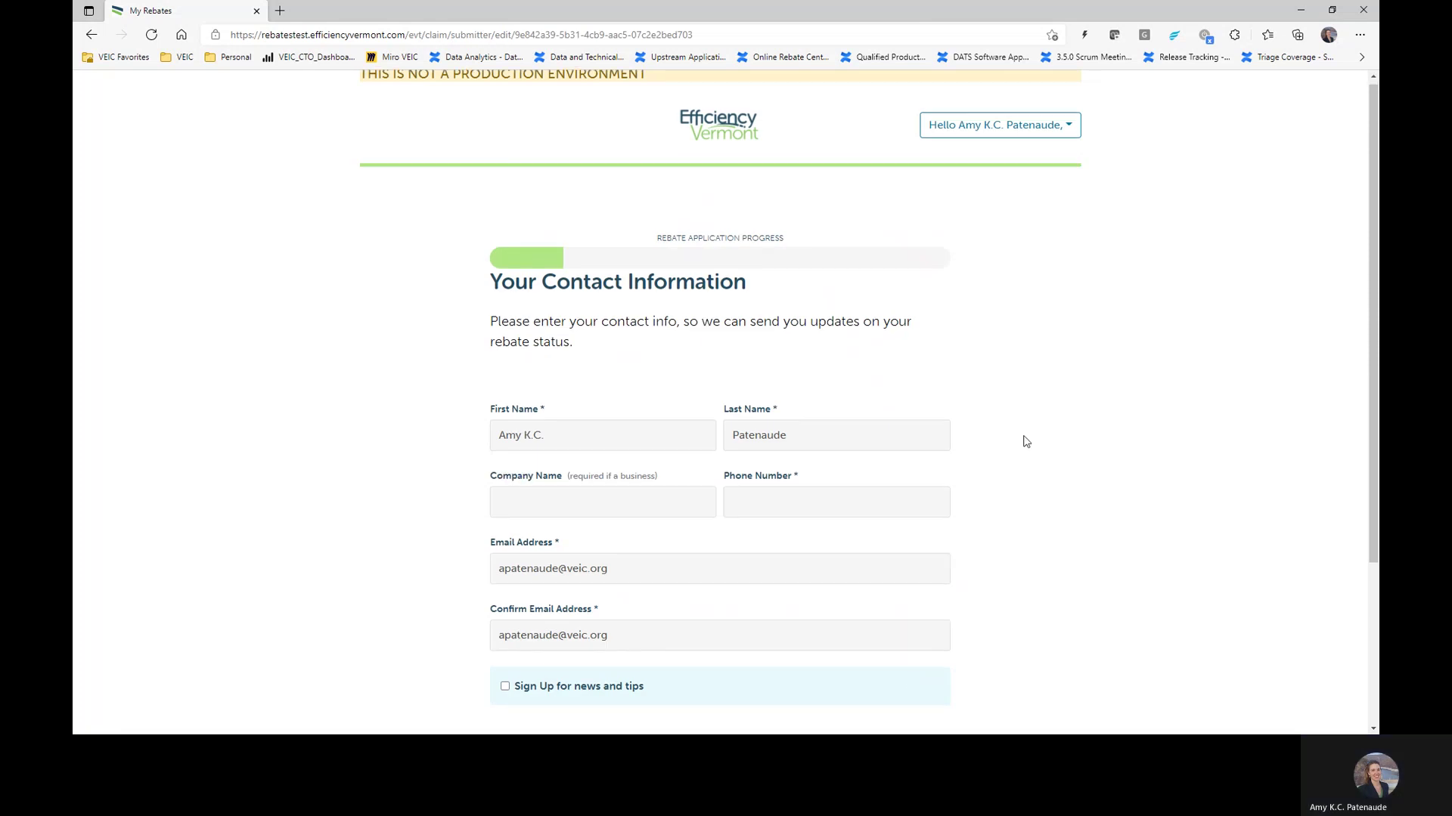
pyautogui.scroll(-3, 1026, 441)
# Step: Autofill the contact details from saved entries and set the company name to HPwES Contractor
pyautogui.click(836, 313)
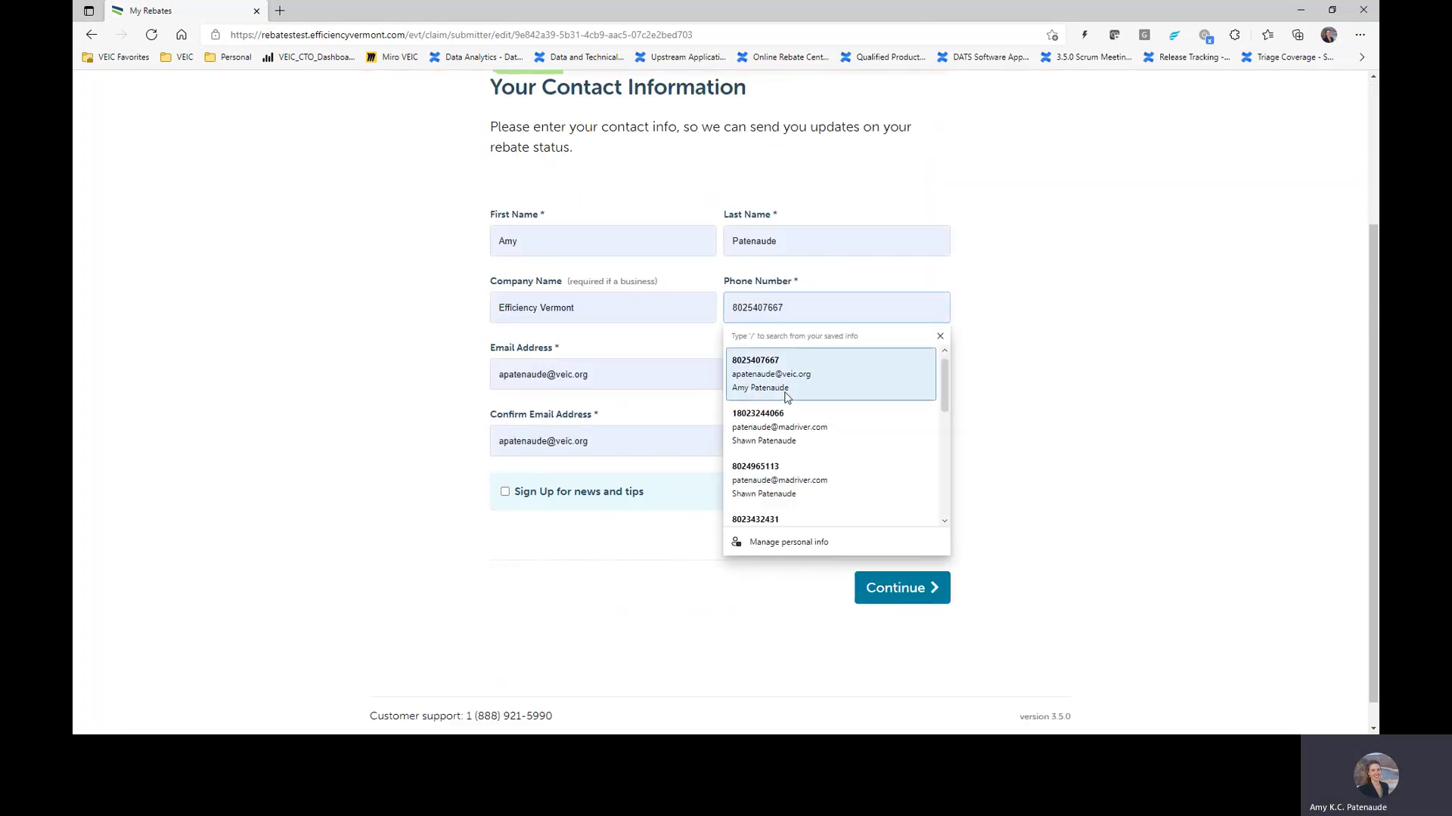
pyautogui.click(786, 393)
pyautogui.click(594, 307)
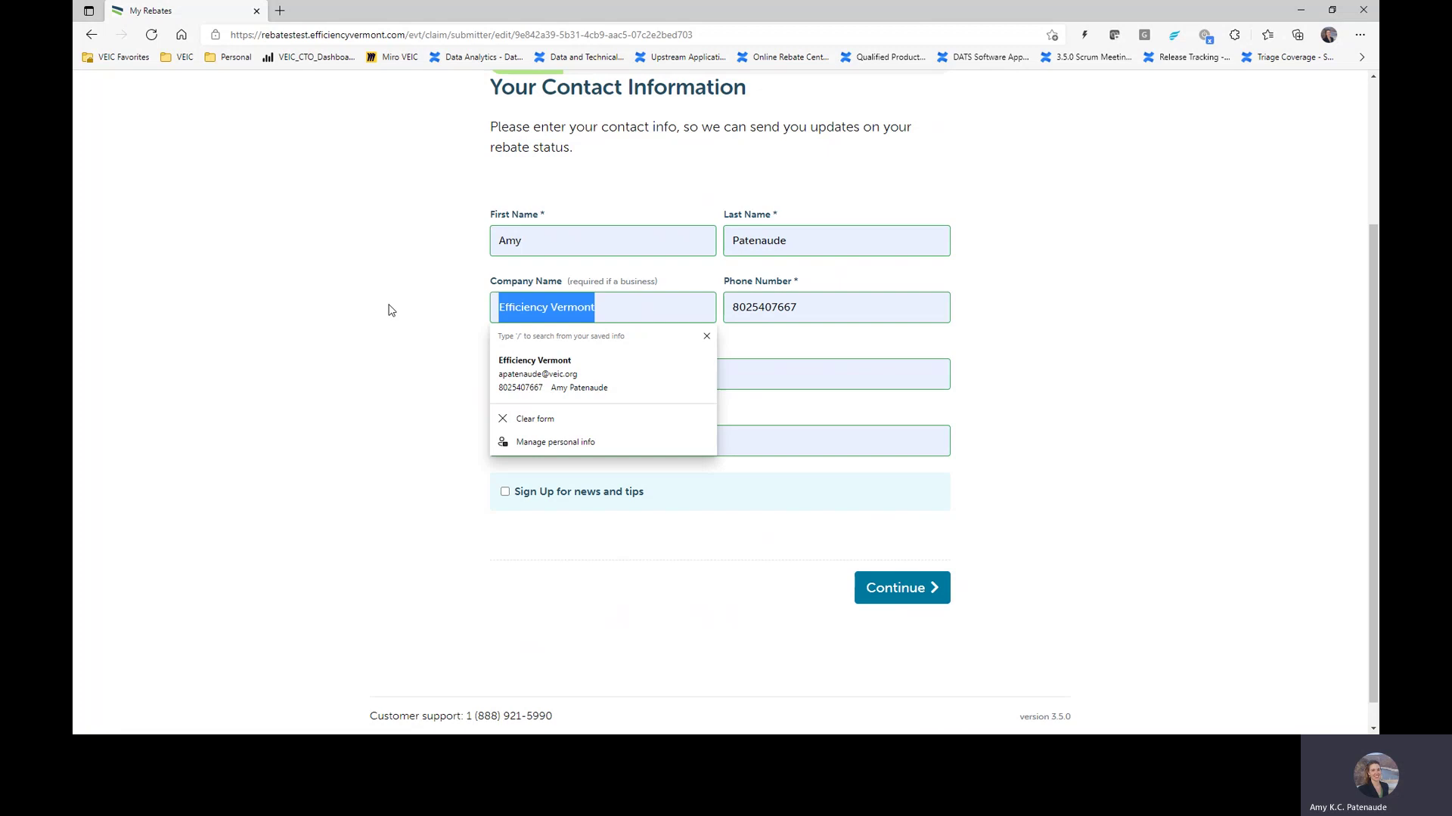
pyautogui.write('Ho')
pyautogui.press('BackSpace')
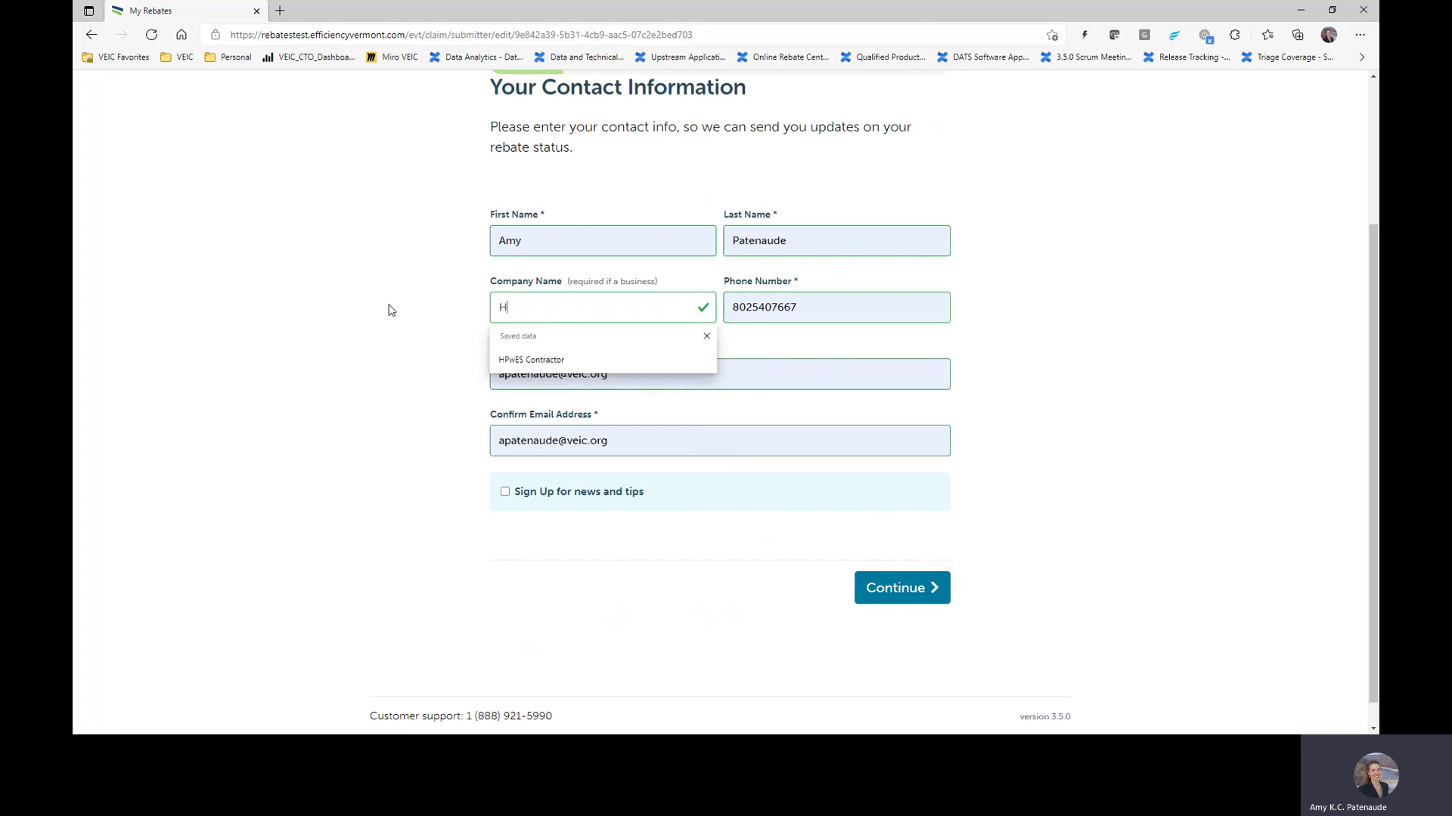
pyautogui.write('PwES Contractor')
pyautogui.click(533, 362)
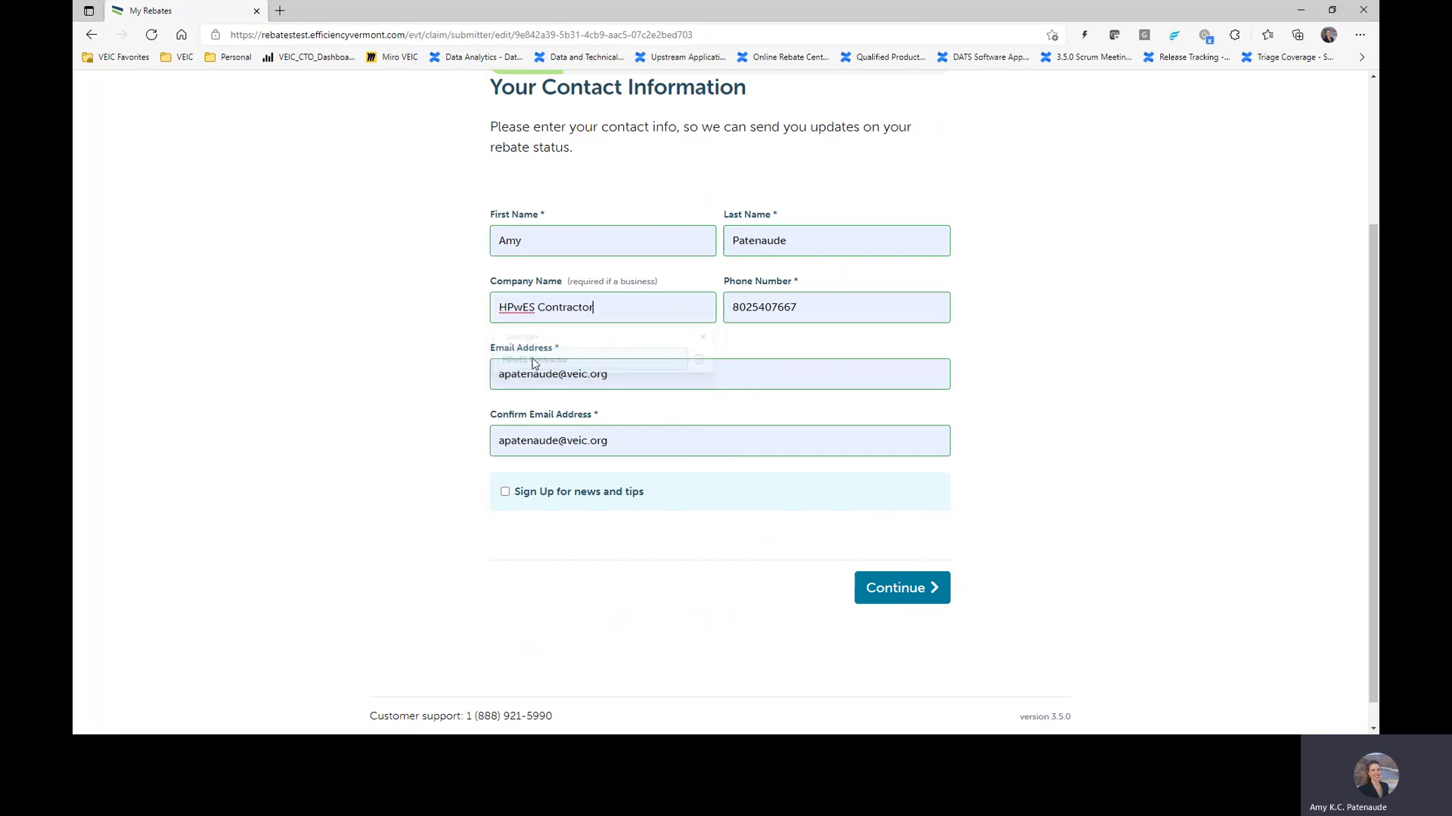
# Step: On the Installation Location step, fill the installation address from a saved entry
pyautogui.click(901, 600)
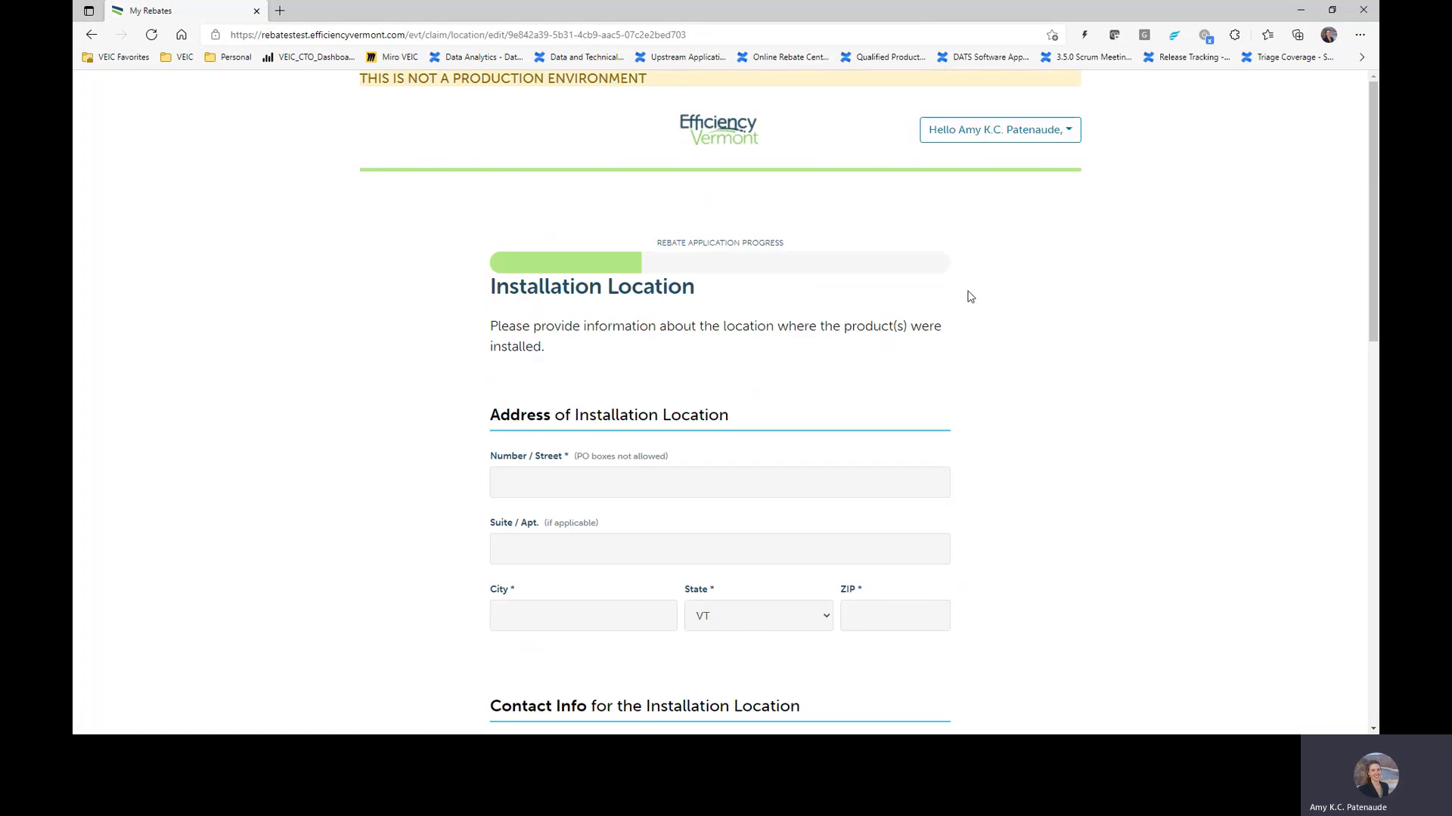
pyautogui.click(586, 483)
pyautogui.scroll(-3, 586, 483)
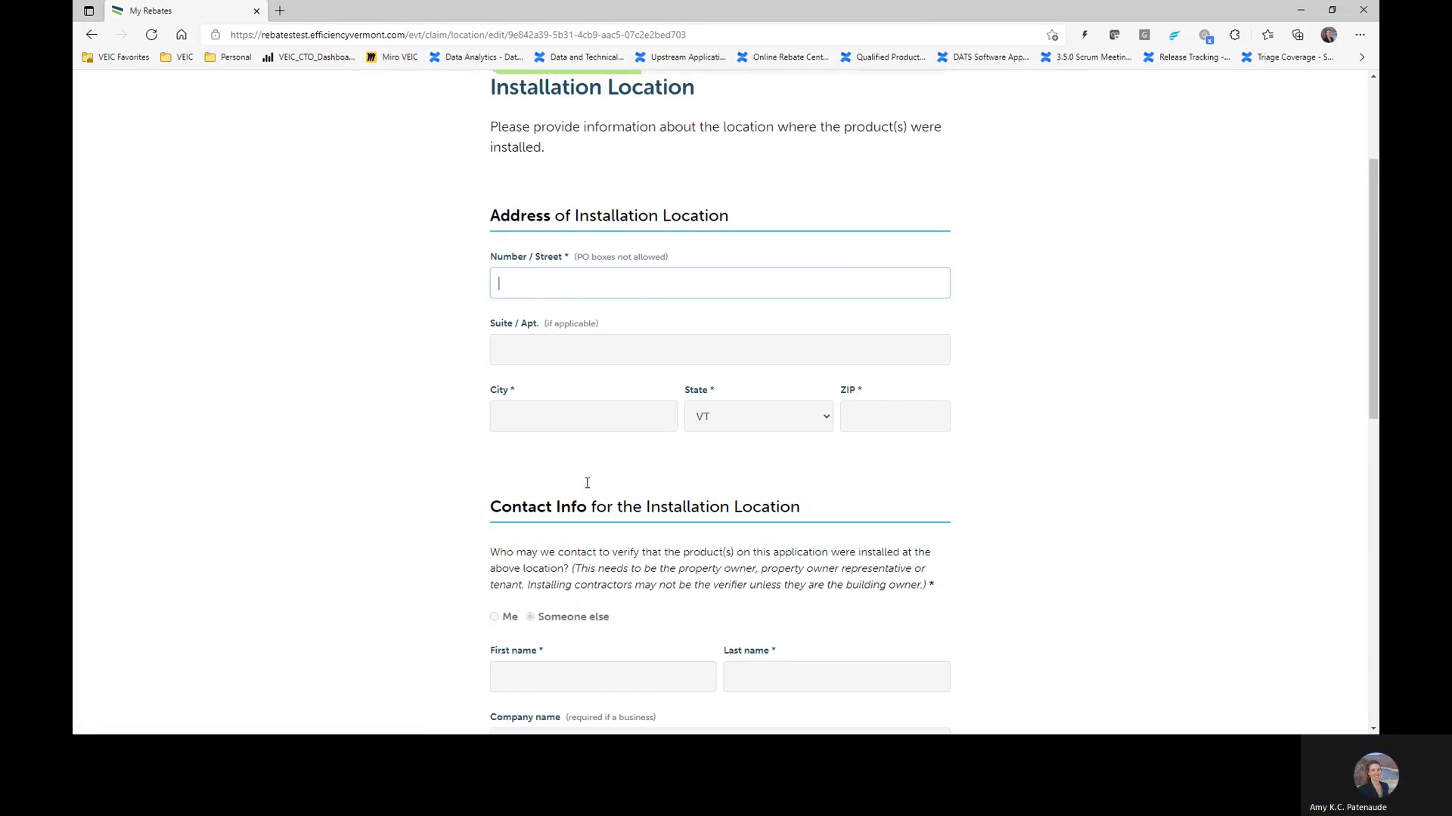
pyautogui.click(567, 288)
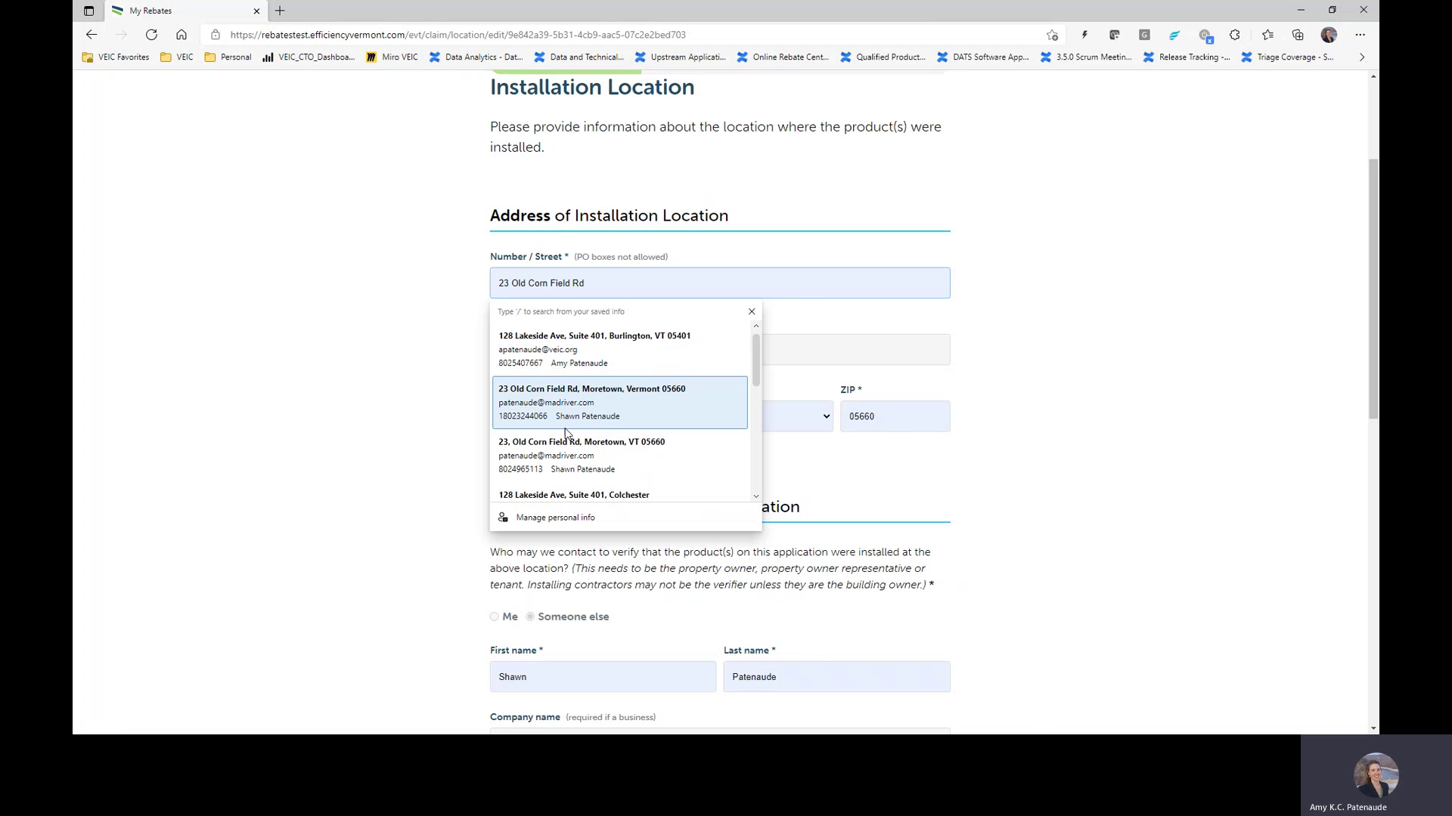
pyautogui.click(565, 457)
# Step: Correct the street line to 123 Easy St and leave the Suite field empty
pyautogui.doubleClick(547, 291)
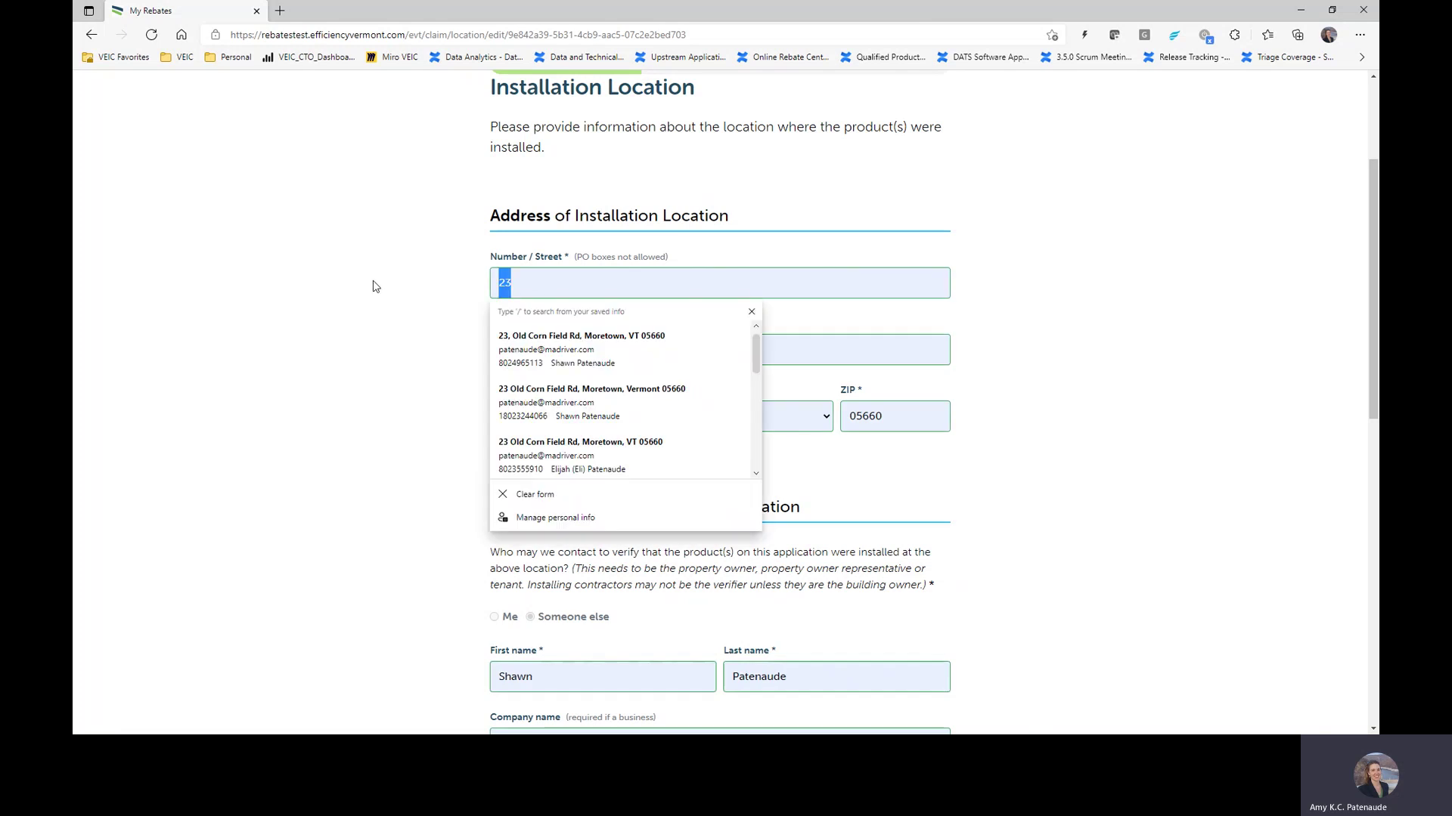
pyautogui.write('123')
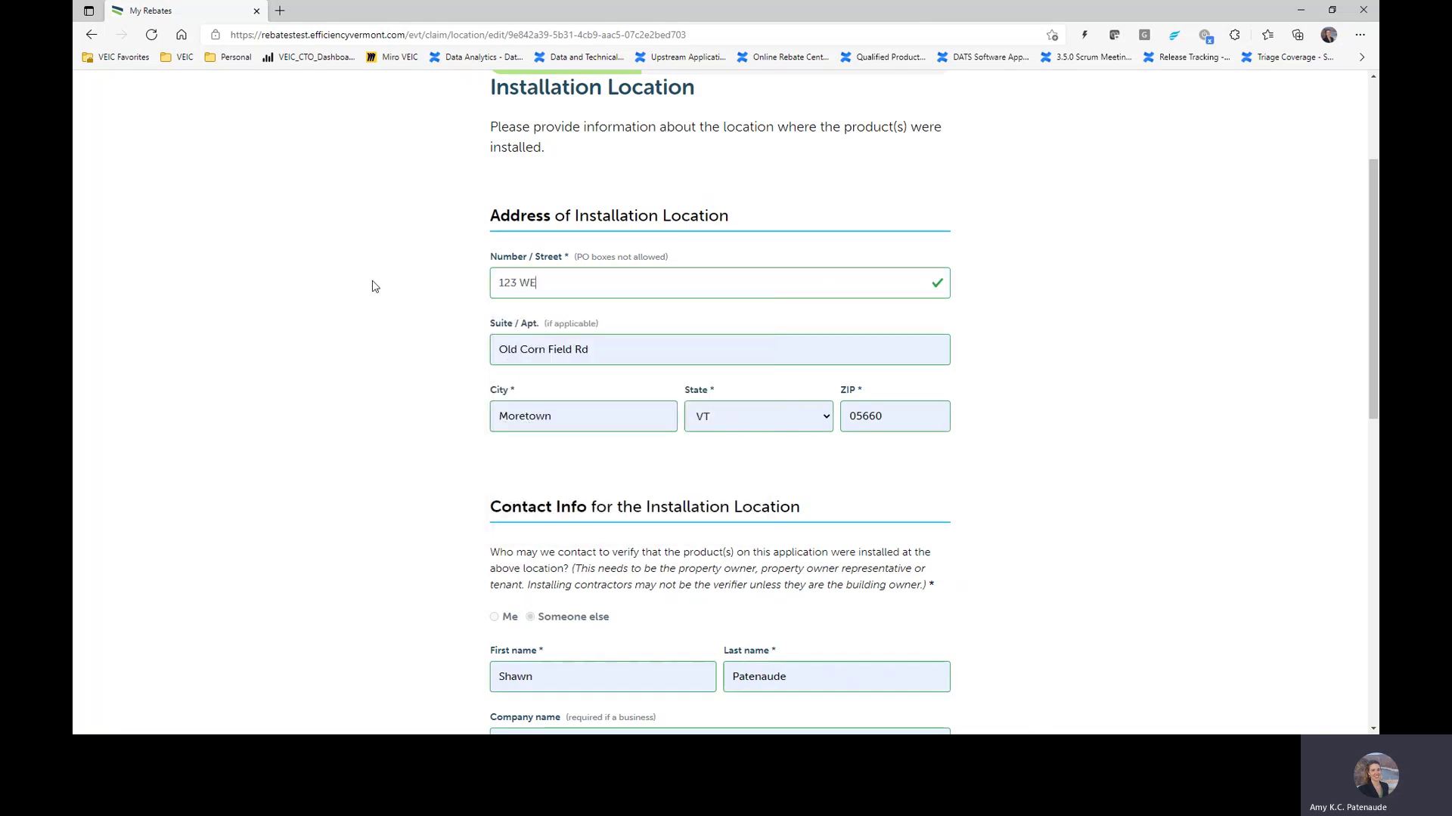
pyautogui.write(' Eas')
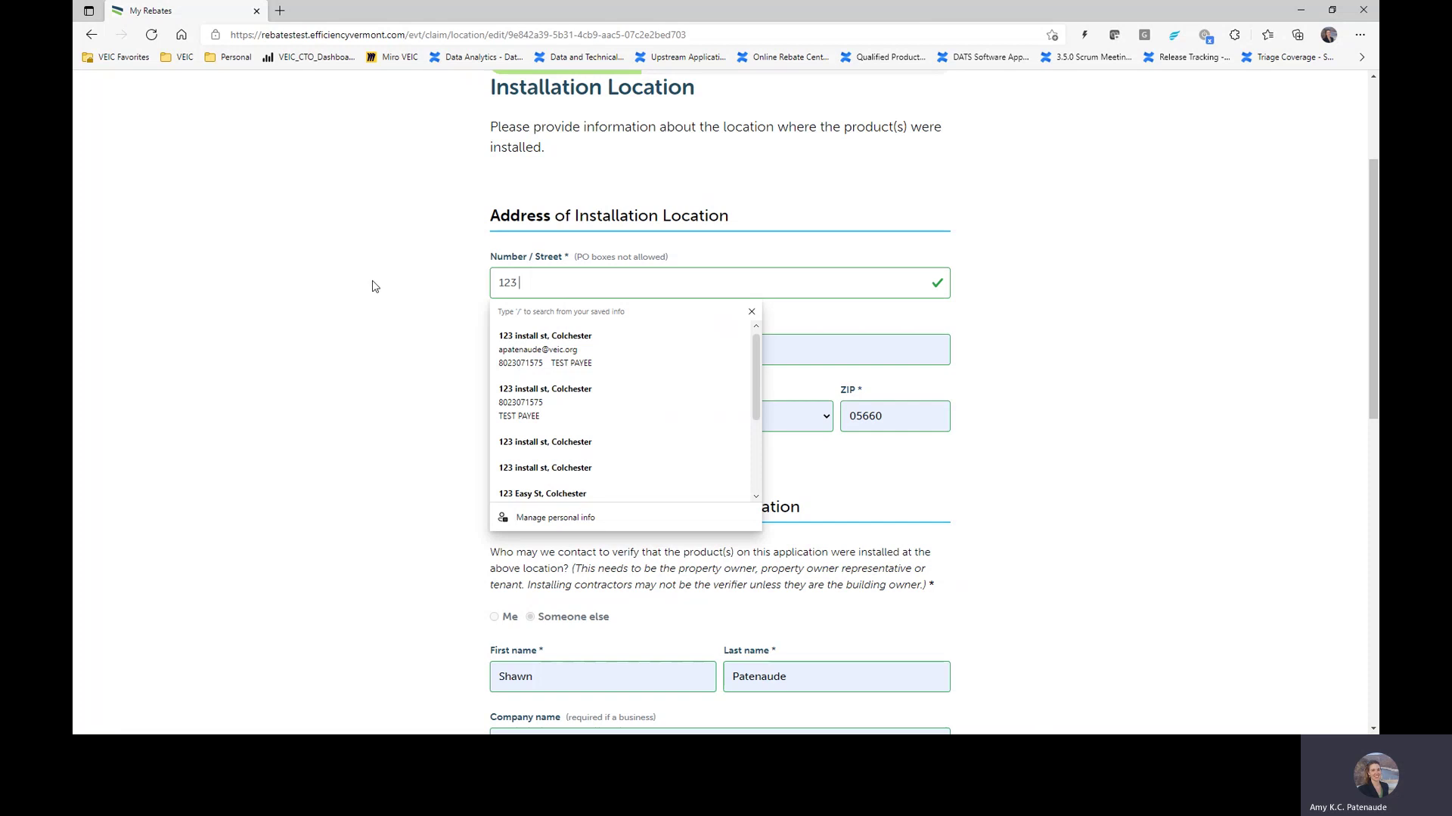
pyautogui.write('y St')
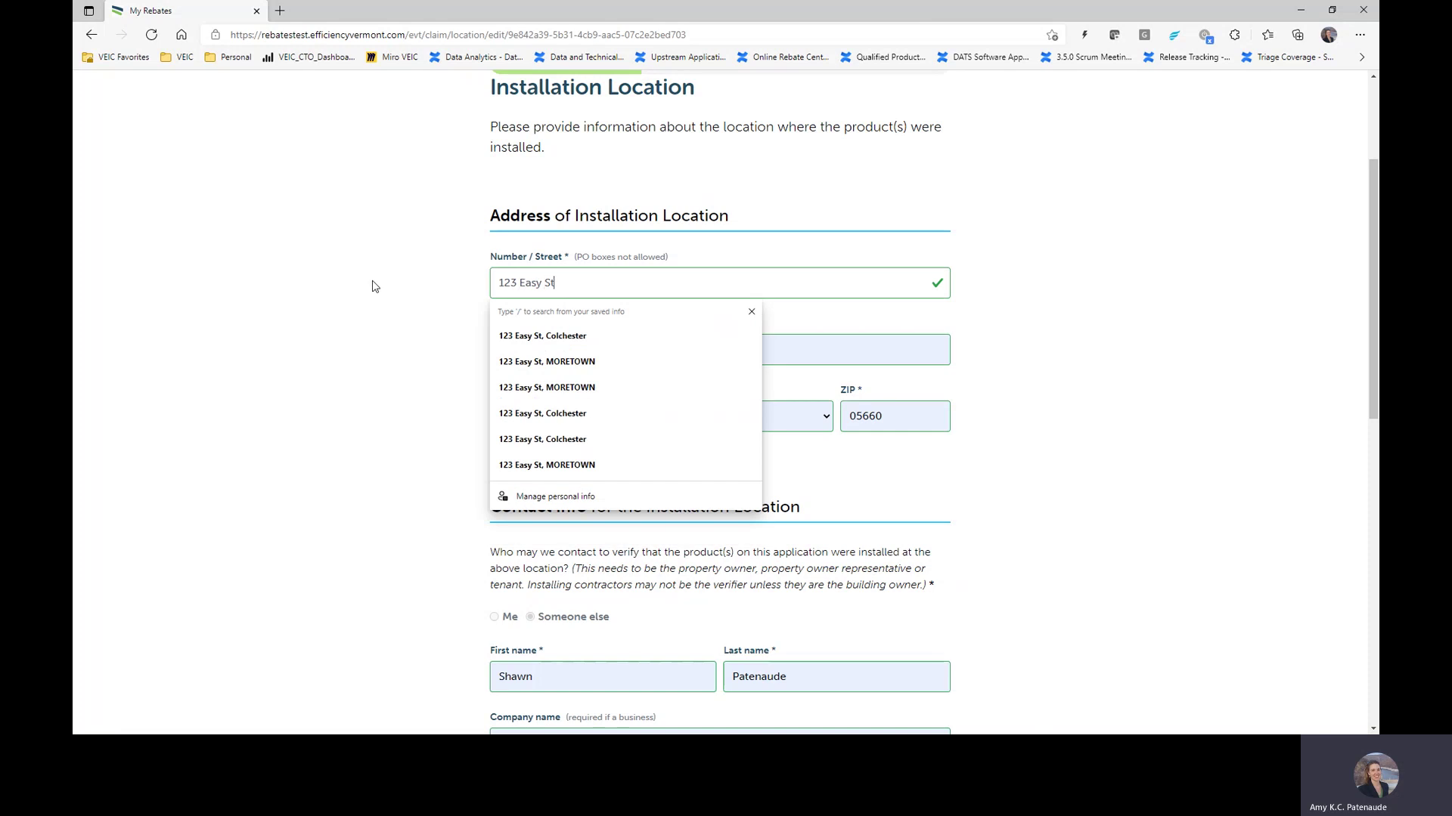
pyautogui.press('Down')
pyautogui.press('Tab')
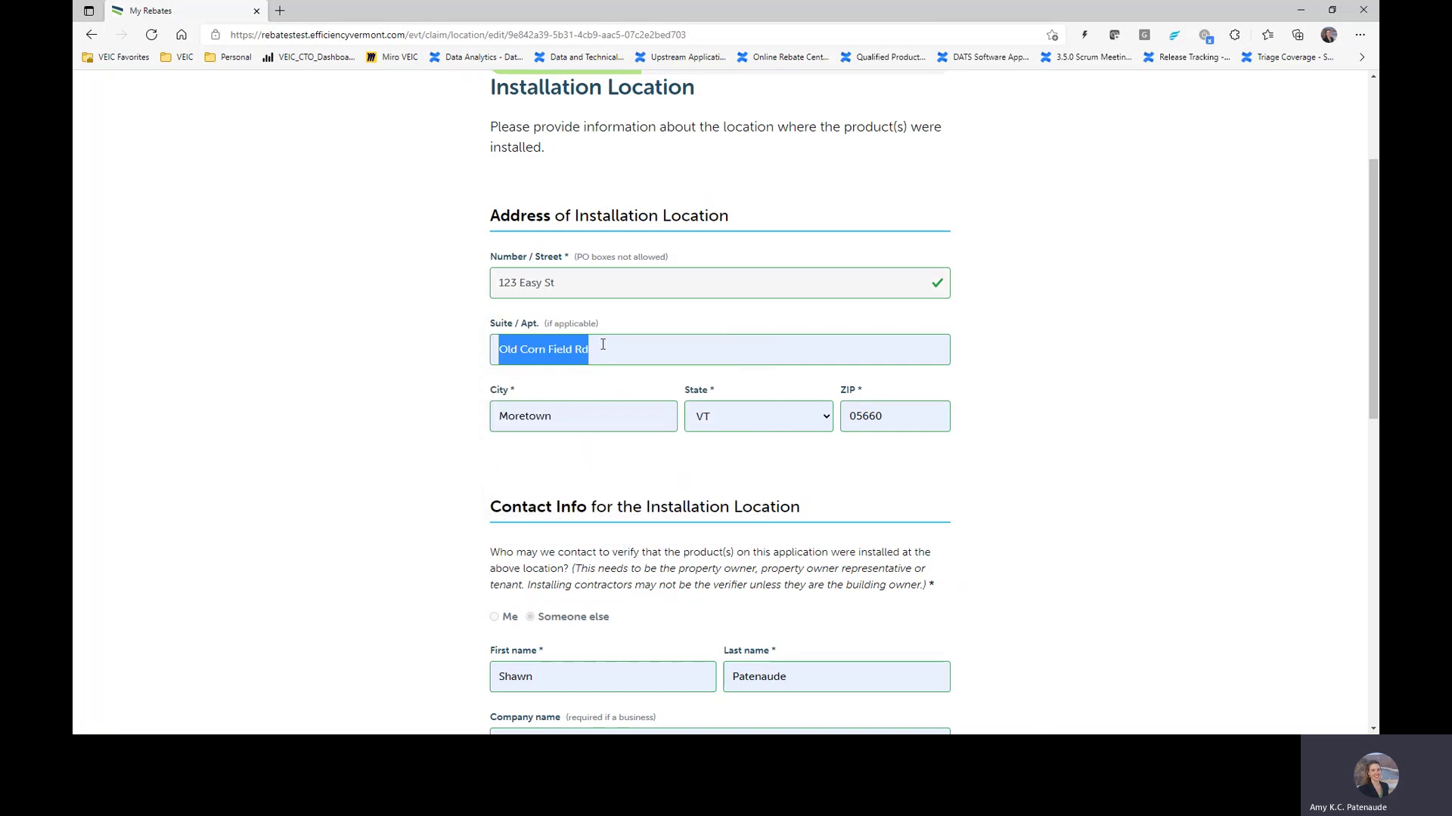
pyautogui.press('BackSpace')
pyautogui.scroll(3, 825, 269)
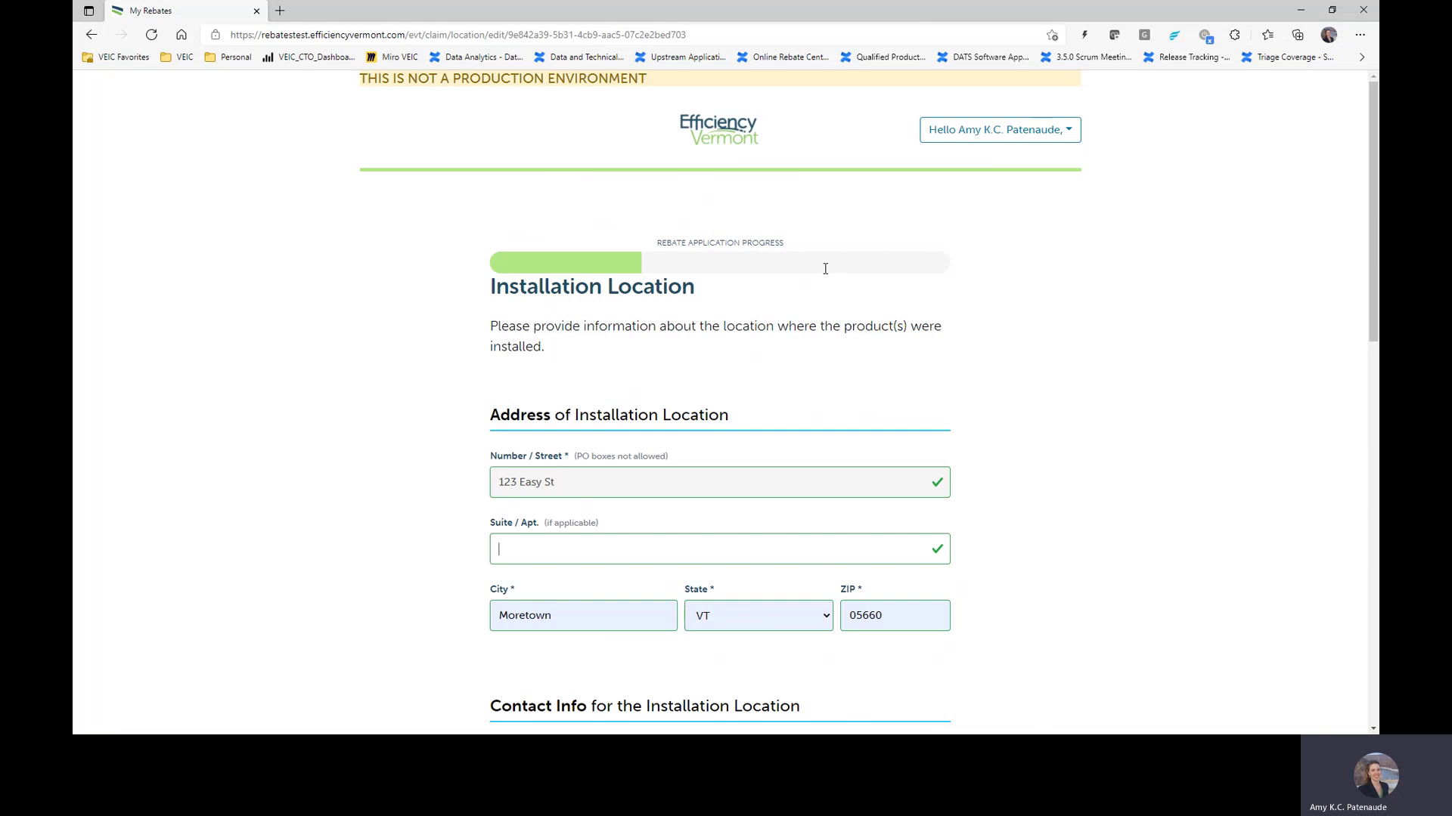
pyautogui.scroll(-3, 726, 242)
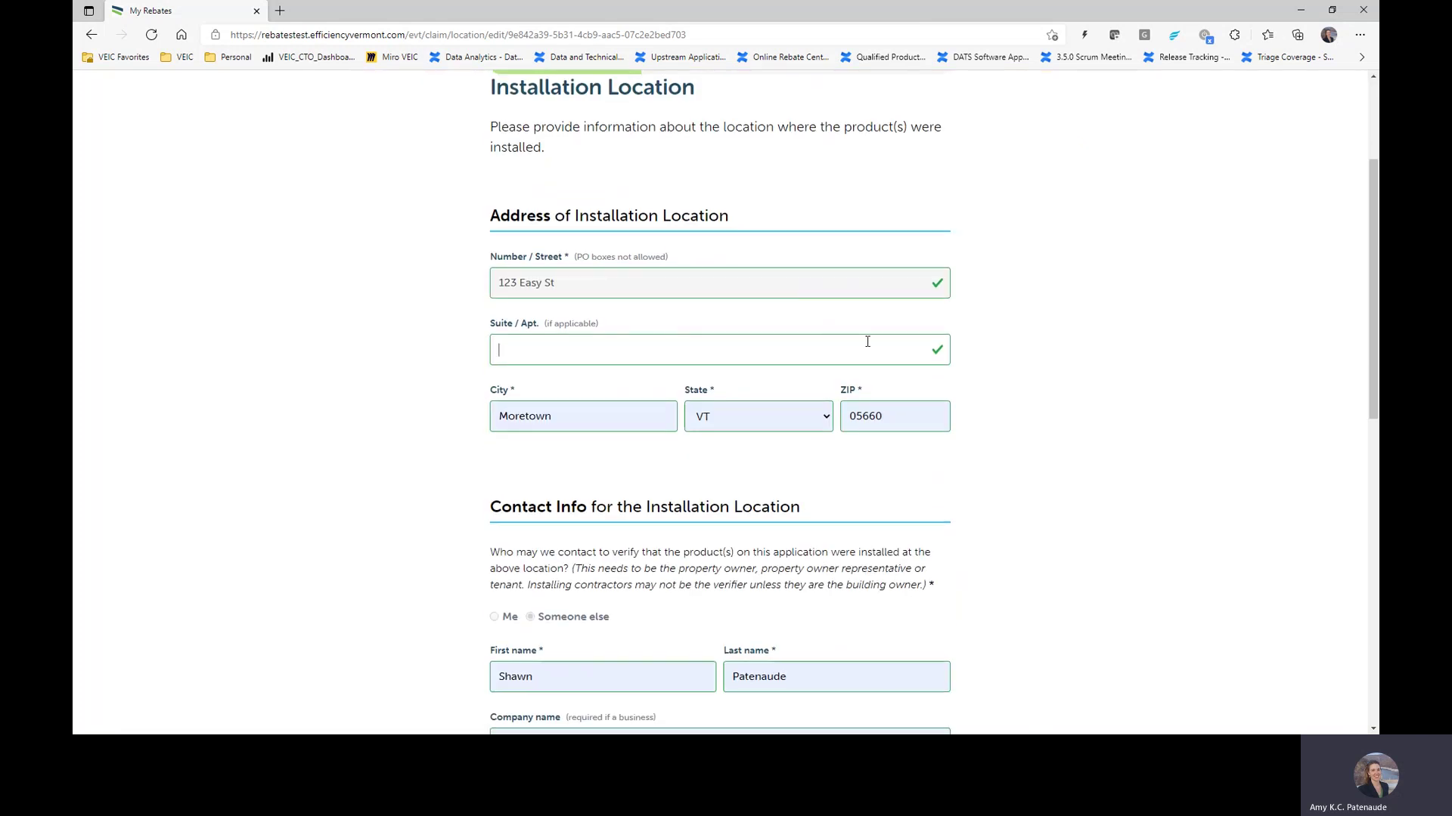
pyautogui.scroll(-3, 665, 408)
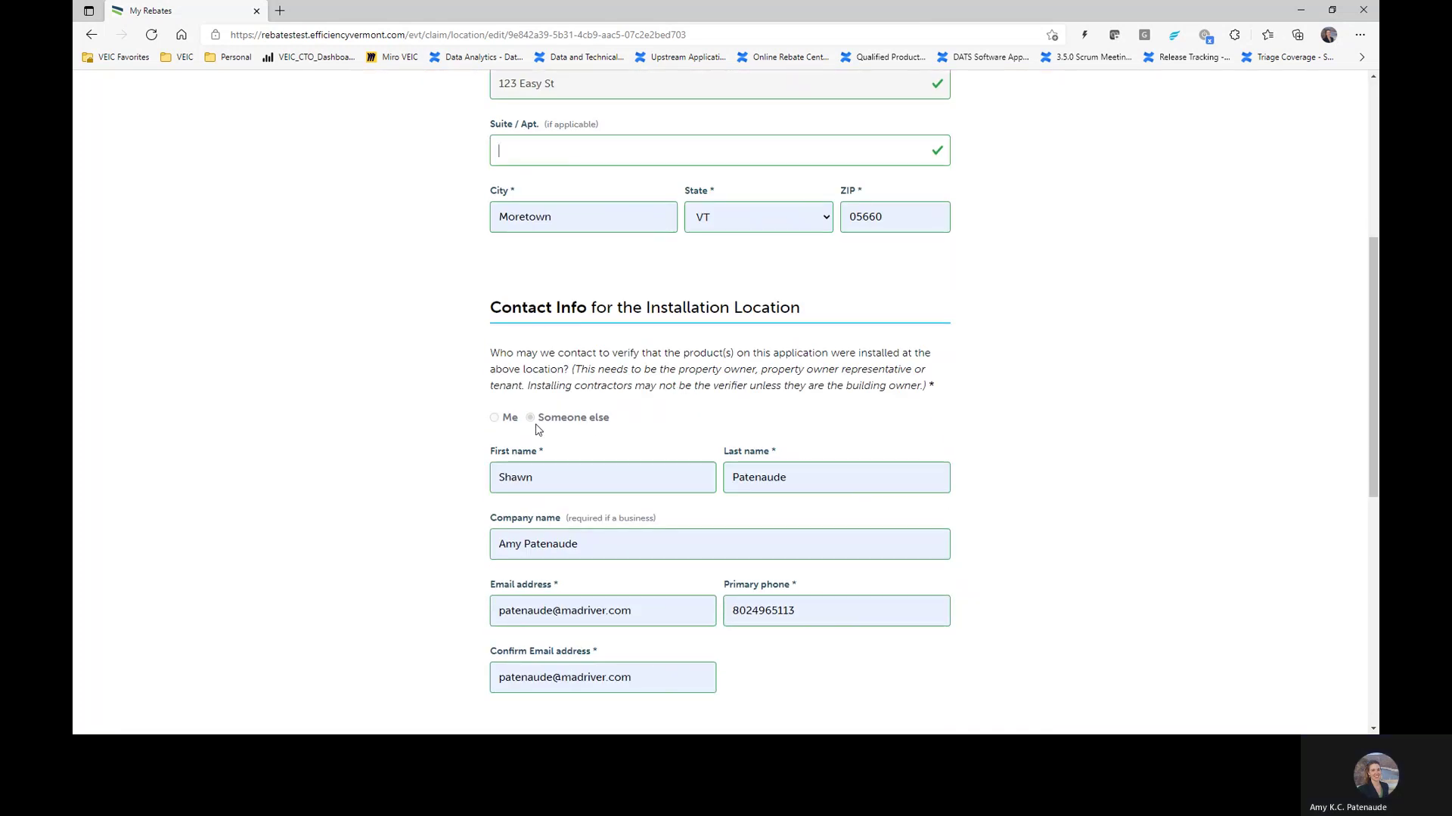
pyautogui.scroll(-3, 605, 446)
# Step: Change the contact's name to 'Customer' 'Name' and clear the company name
pyautogui.doubleClick(581, 280)
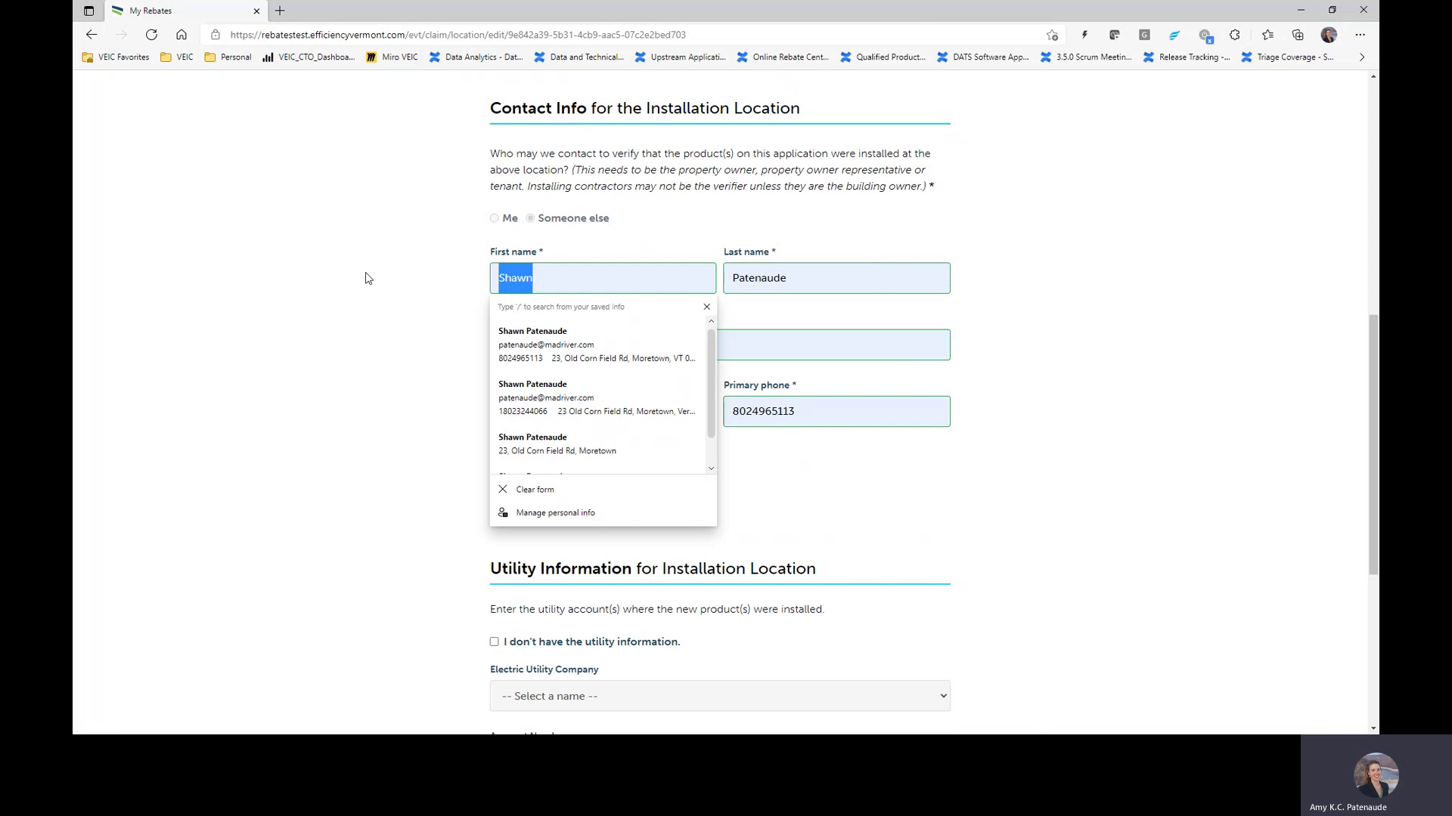
pyautogui.write('Craig')
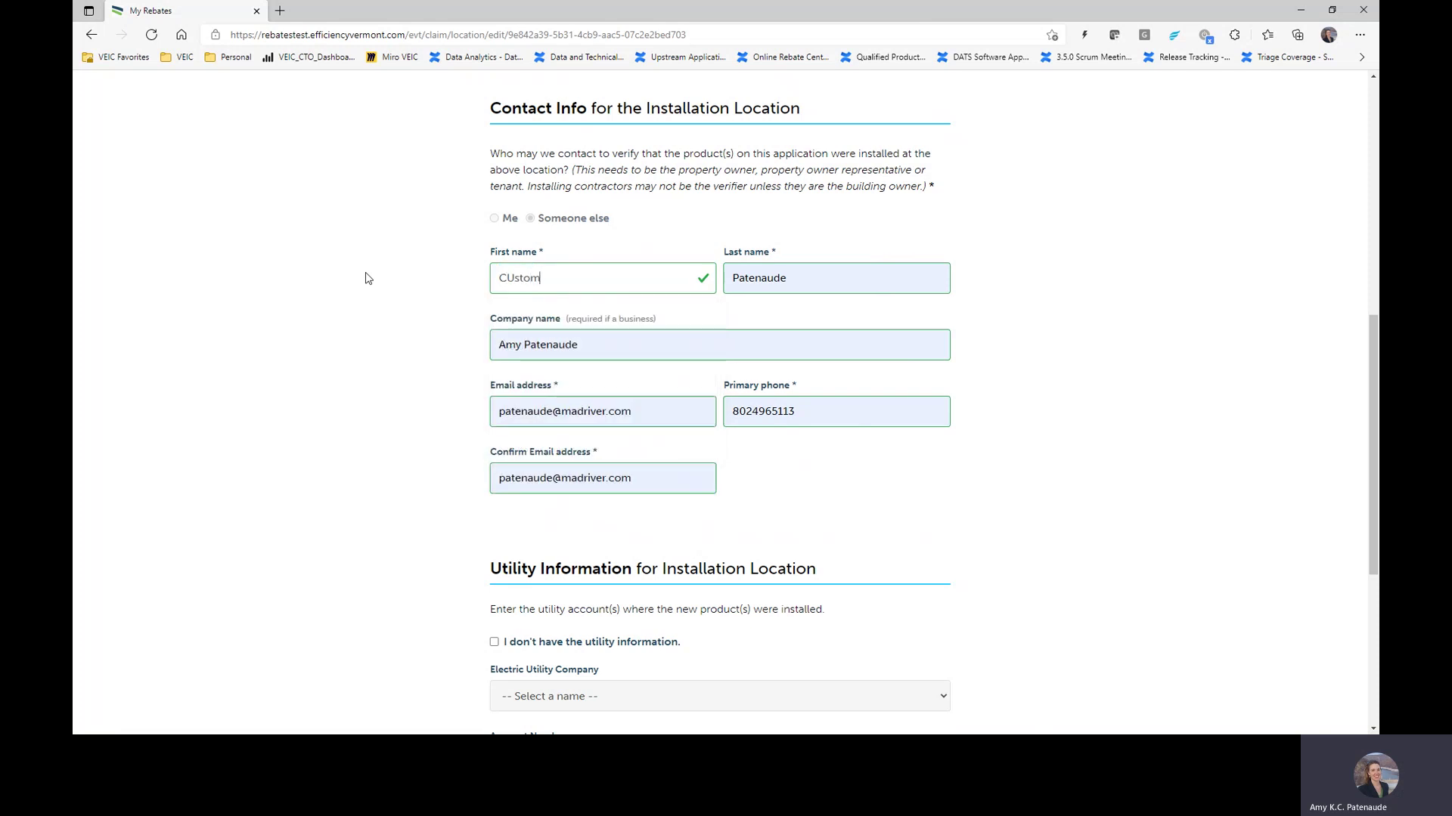
pyautogui.press('BackSpace')
pyautogui.press('BackSpace')
pyautogui.press('BackSpace')
pyautogui.press('BackSpace')
pyautogui.write('ustomer')
pyautogui.press('Tab')
pyautogui.write('Name')
pyautogui.press('Tab')
pyautogui.press('BackSpace')
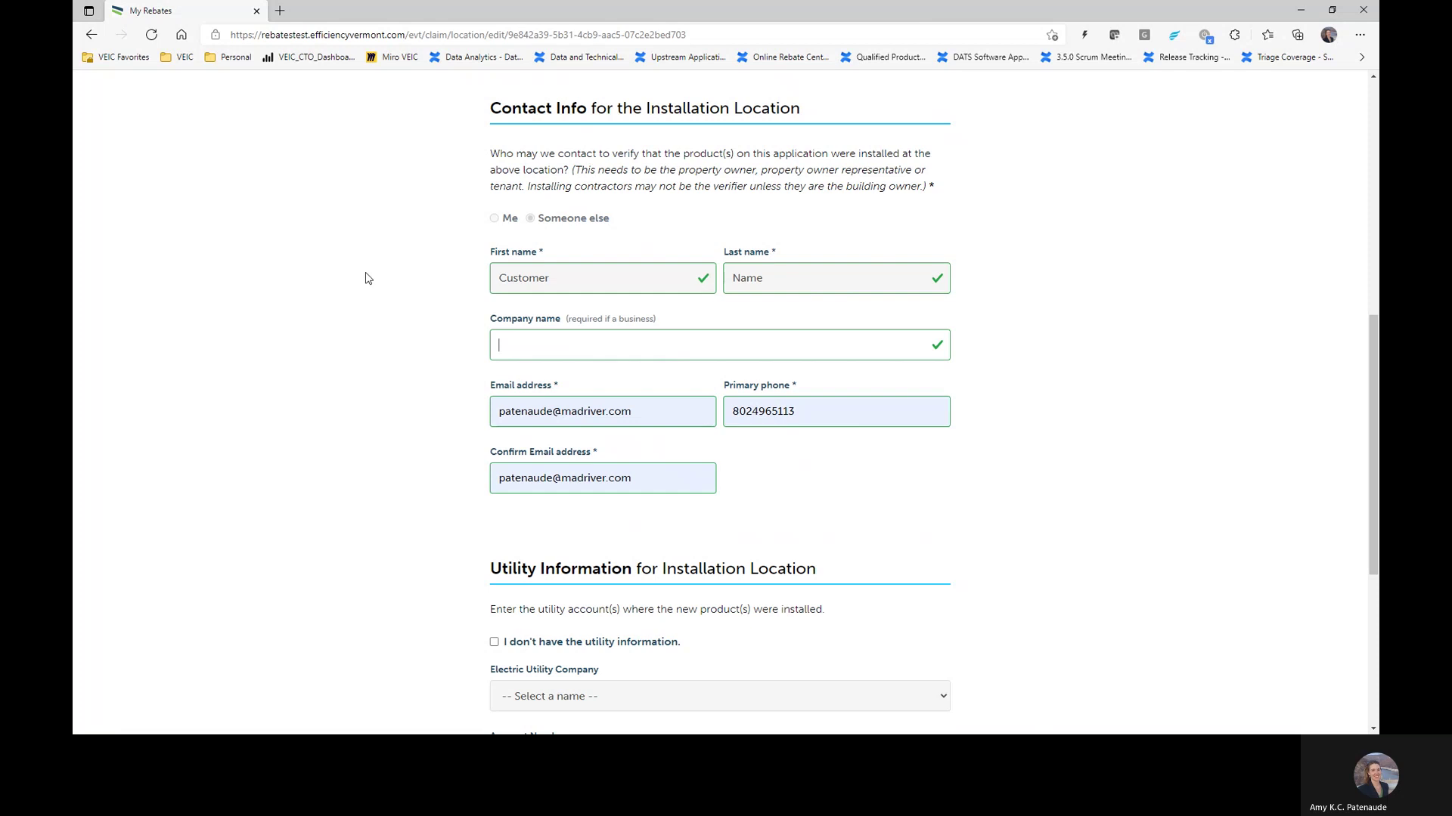
# Step: Fill both the e-mail and confirm e-mail fields with the saved e-mail address
pyautogui.moveTo(660, 414); pyautogui.dragTo(408, 415)
pyautogui.write('Ap')
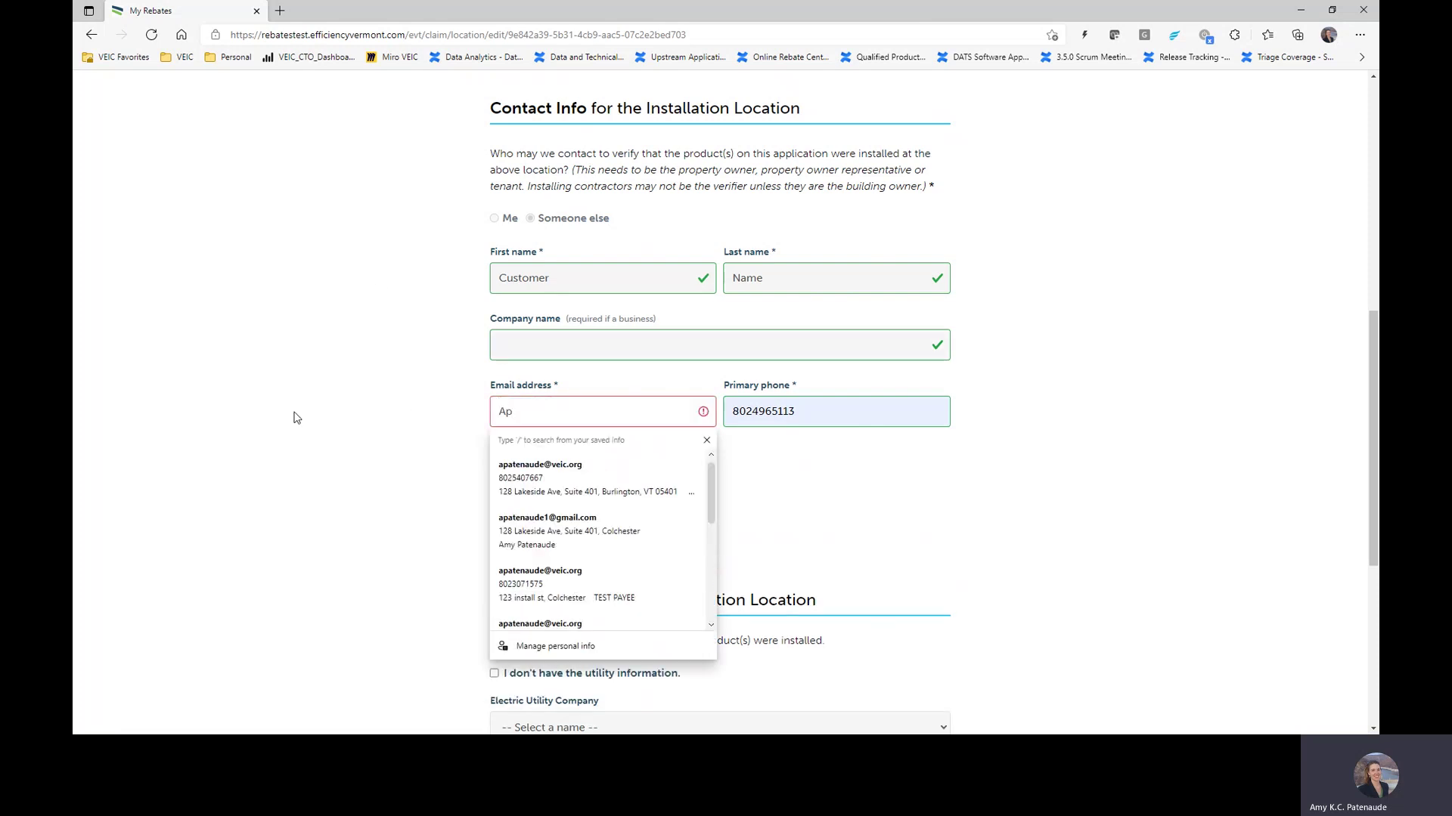
pyautogui.click(555, 484)
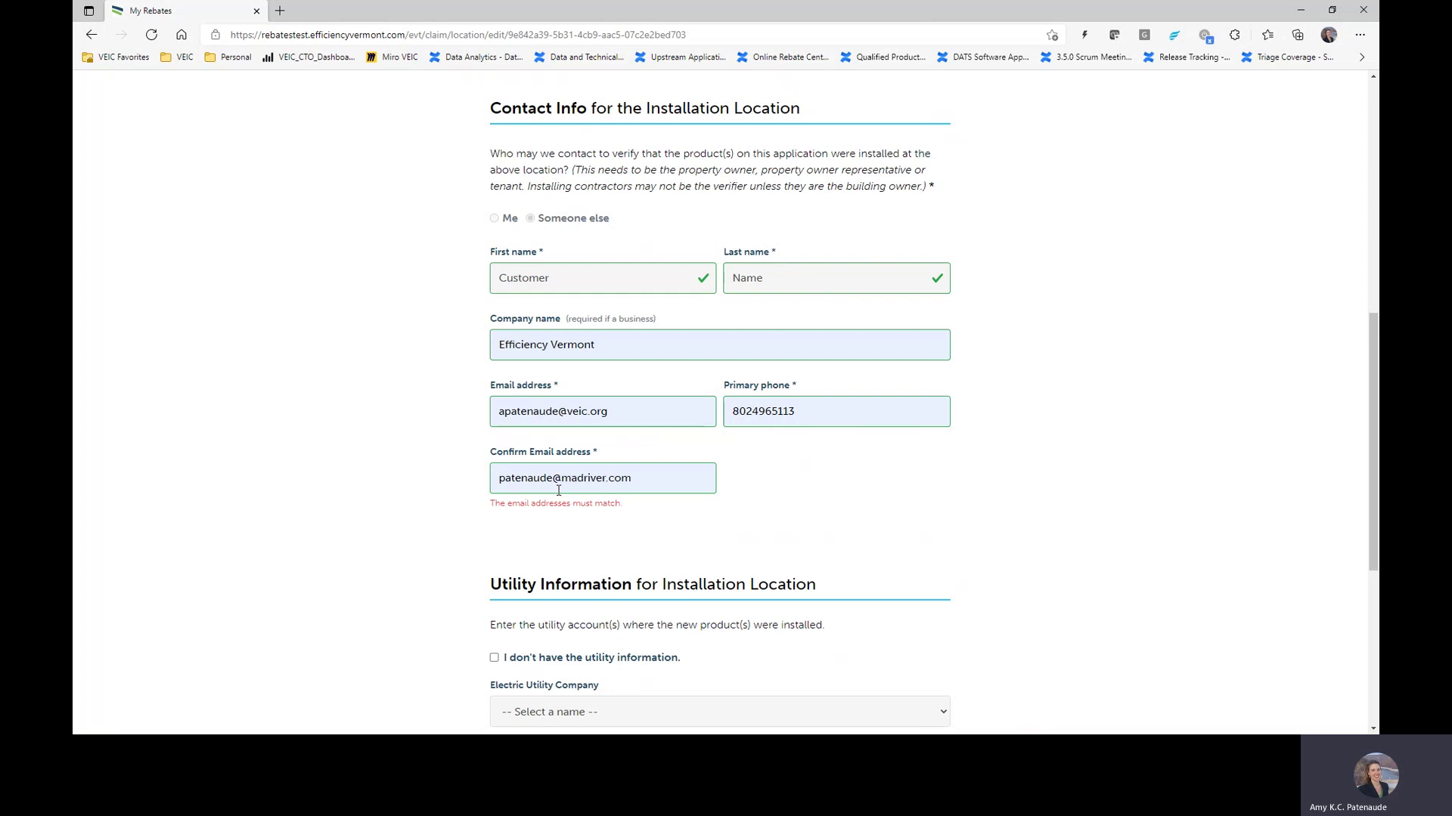
pyautogui.moveTo(558, 491); pyautogui.dragTo(372, 492)
pyautogui.write('ap')
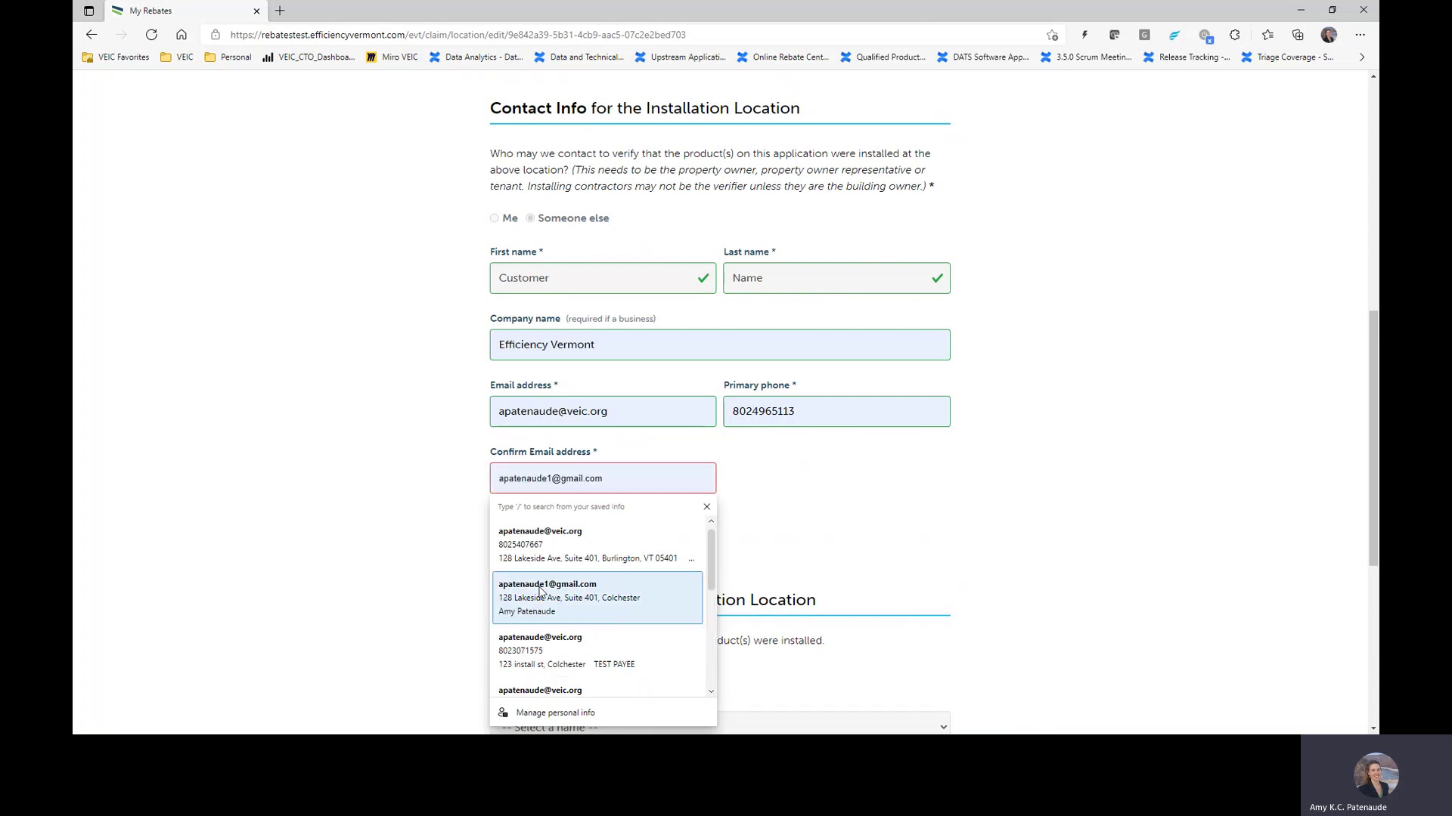
pyautogui.click(563, 542)
# Step: Replace the primary phone with the correct phone number
pyautogui.doubleClick(779, 411)
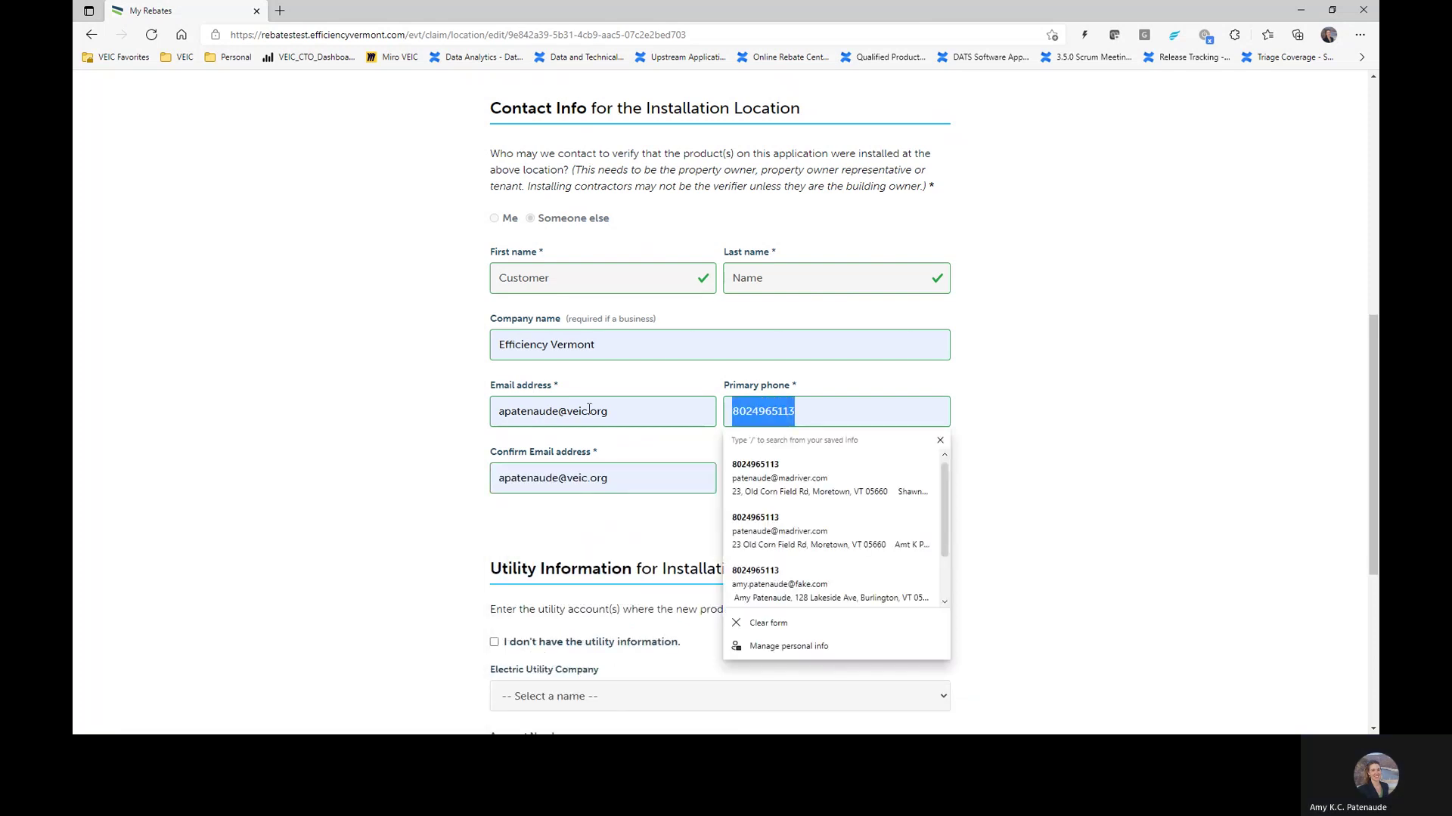
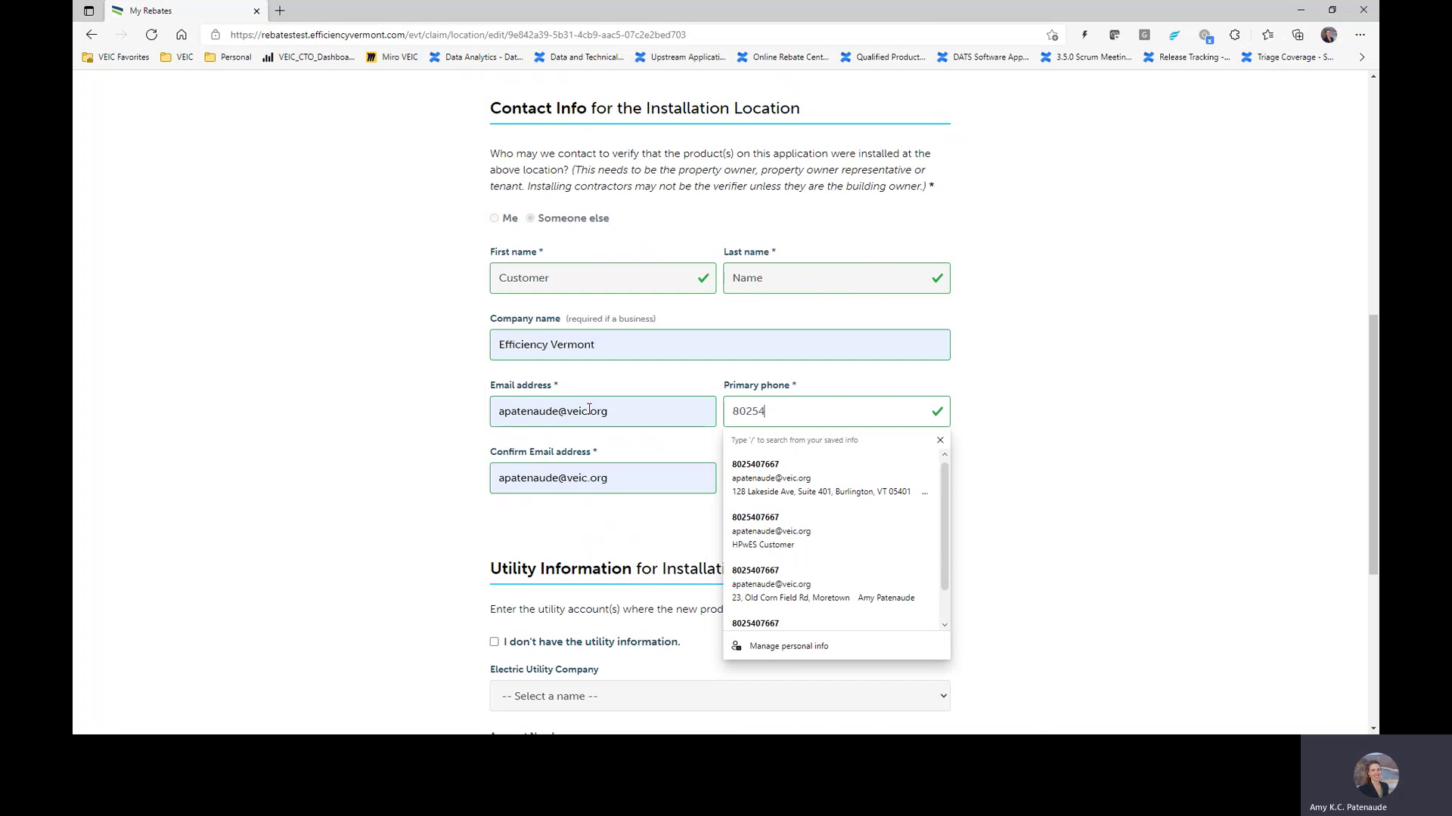
pyautogui.click(697, 376)
# Step: Tick 'I don't have the utility information' and acknowledge the Important! notice with OK
pyautogui.scroll(-2, 1163, 312)
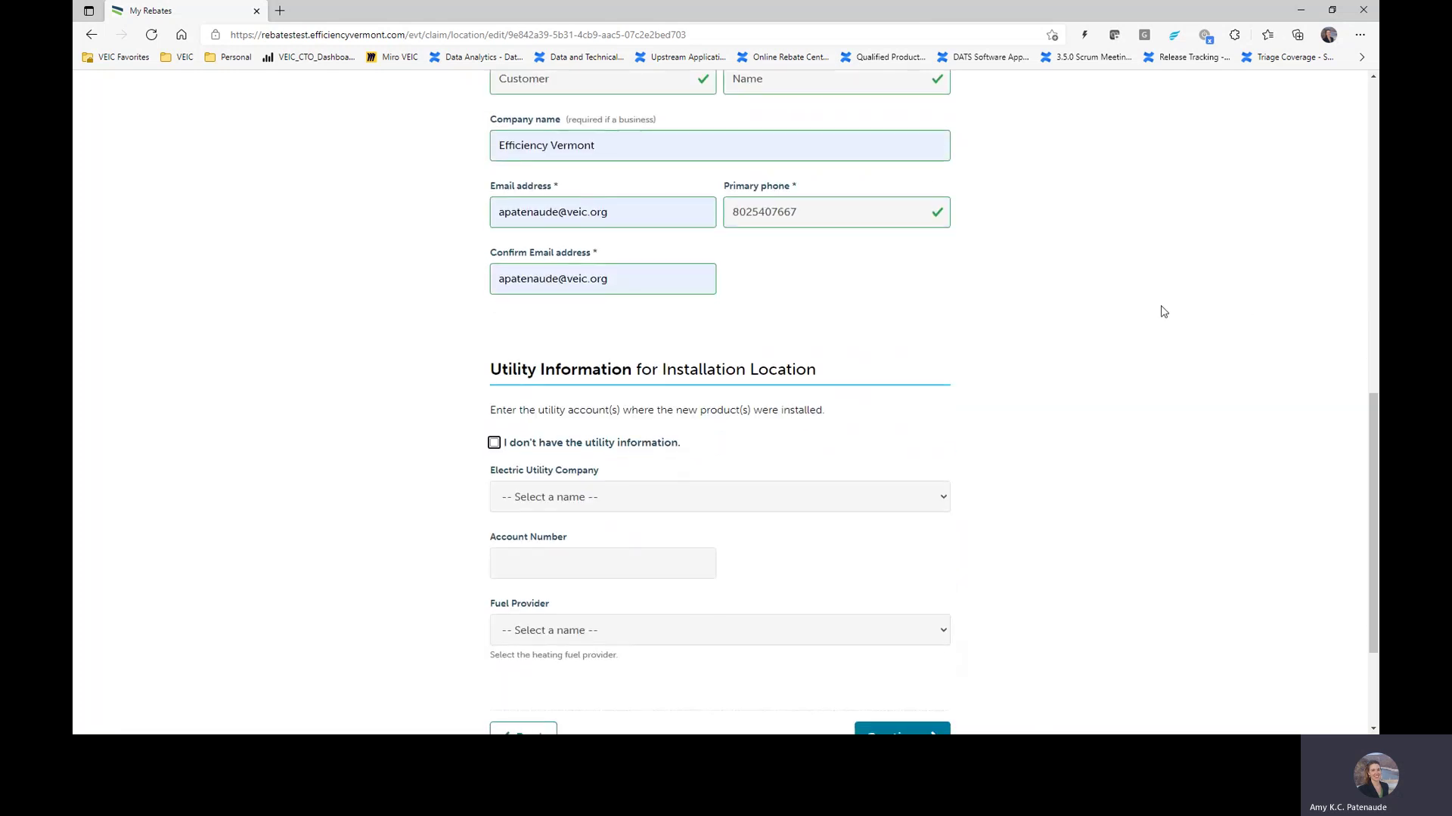
pyautogui.scroll(-2, 1163, 311)
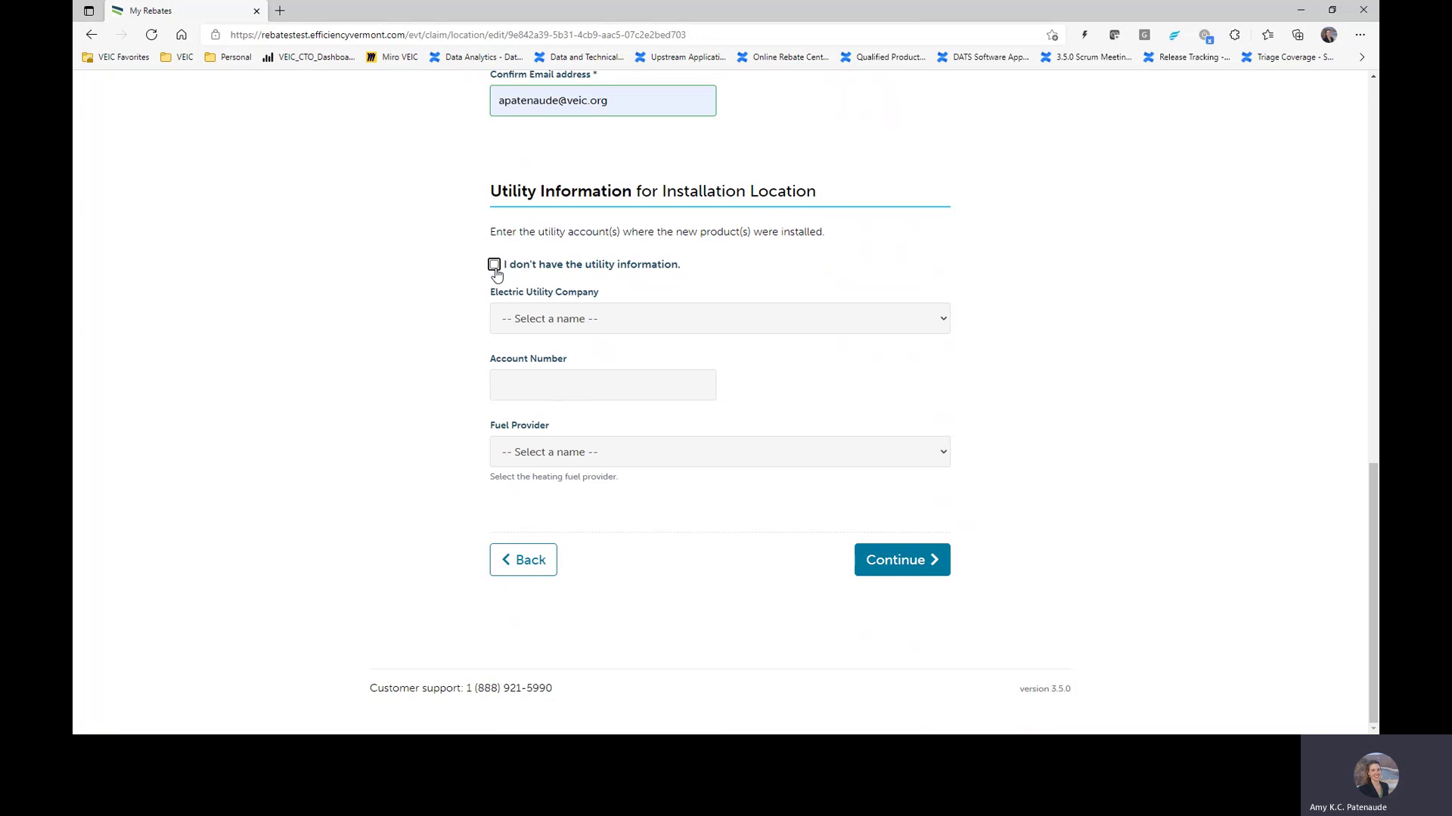
pyautogui.click(495, 266)
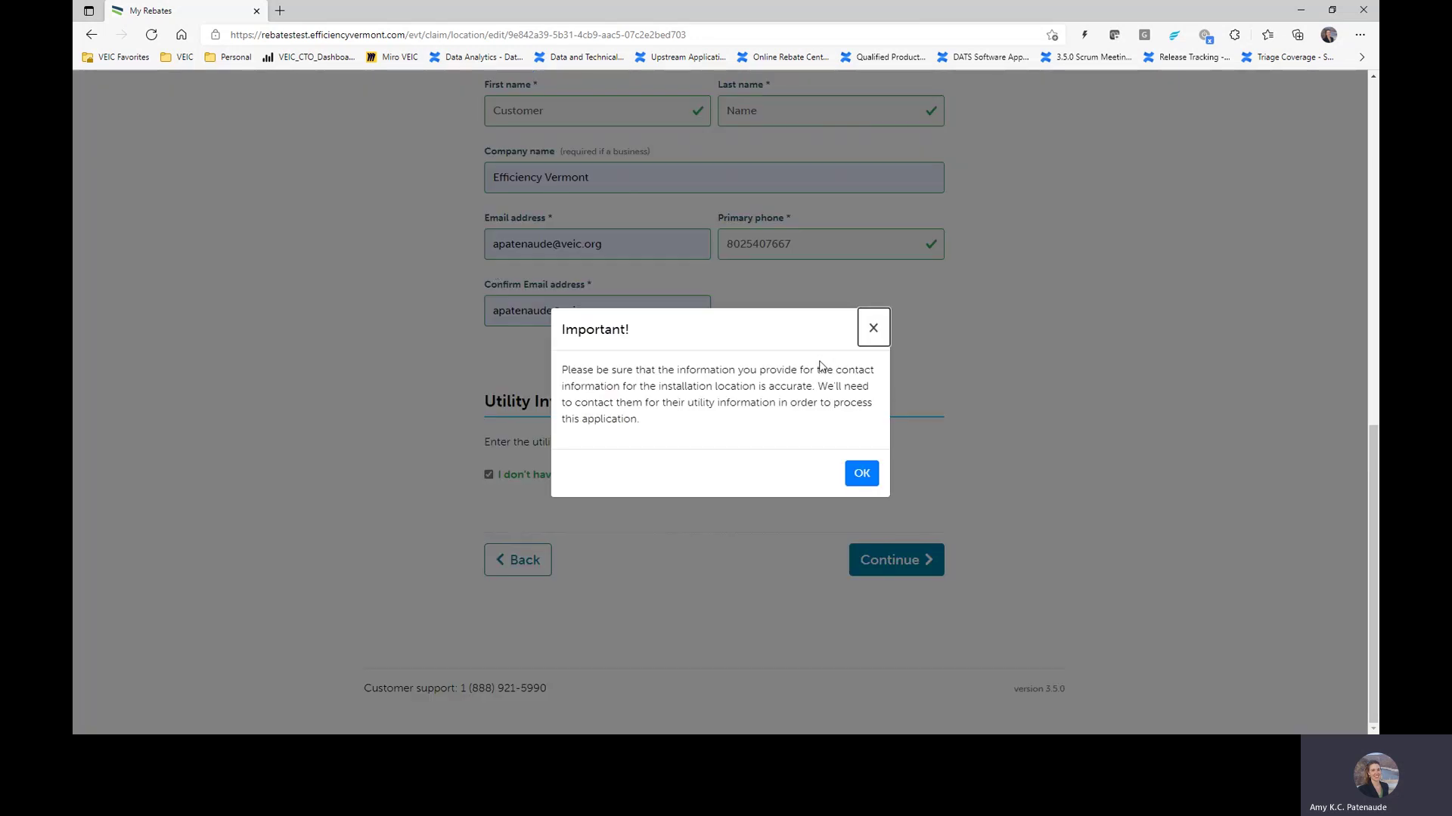
pyautogui.click(863, 474)
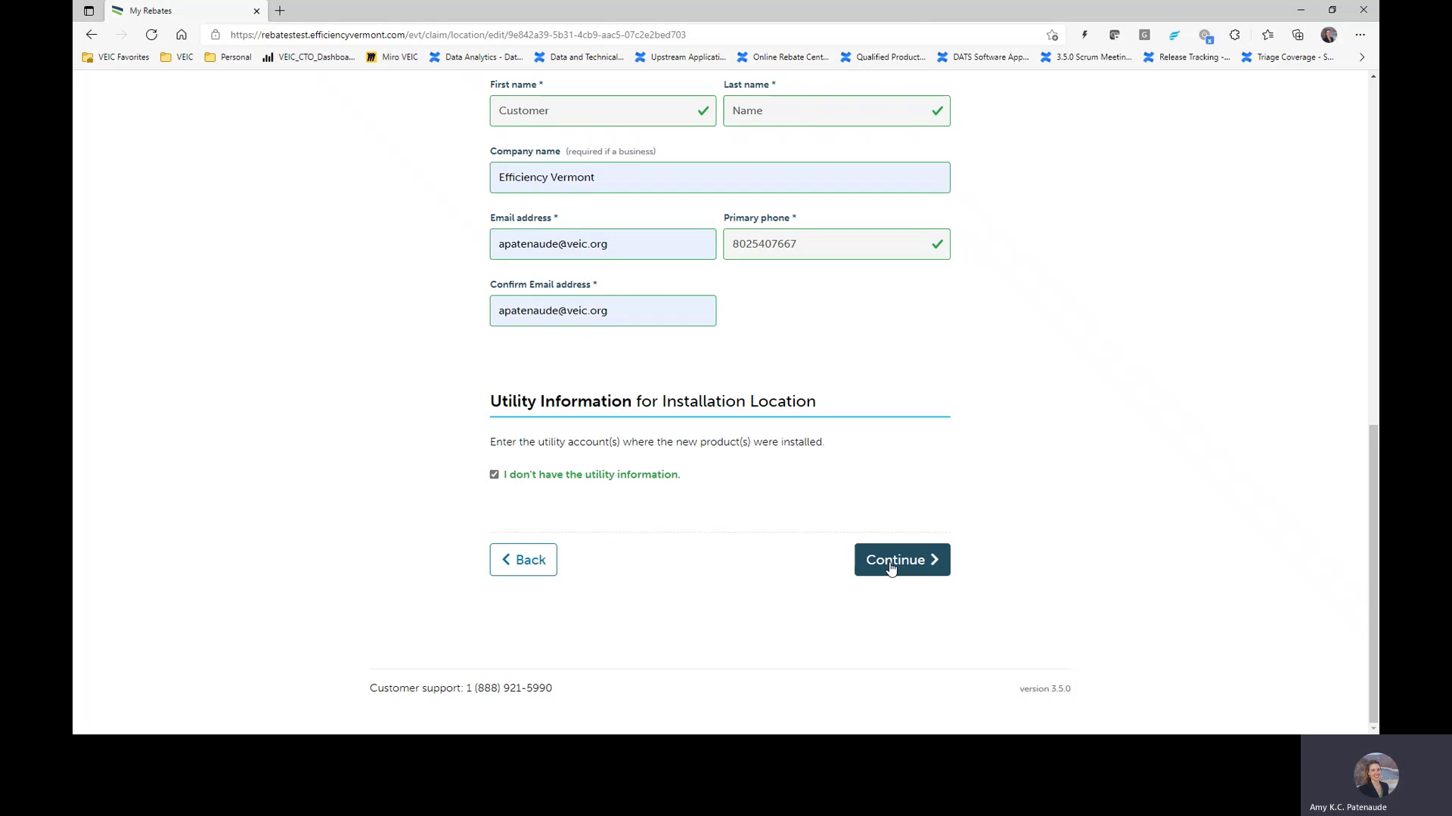
# Step: On the details page, set Number of units to 1 and both total and conditioned areas to 1200
pyautogui.click(893, 566)
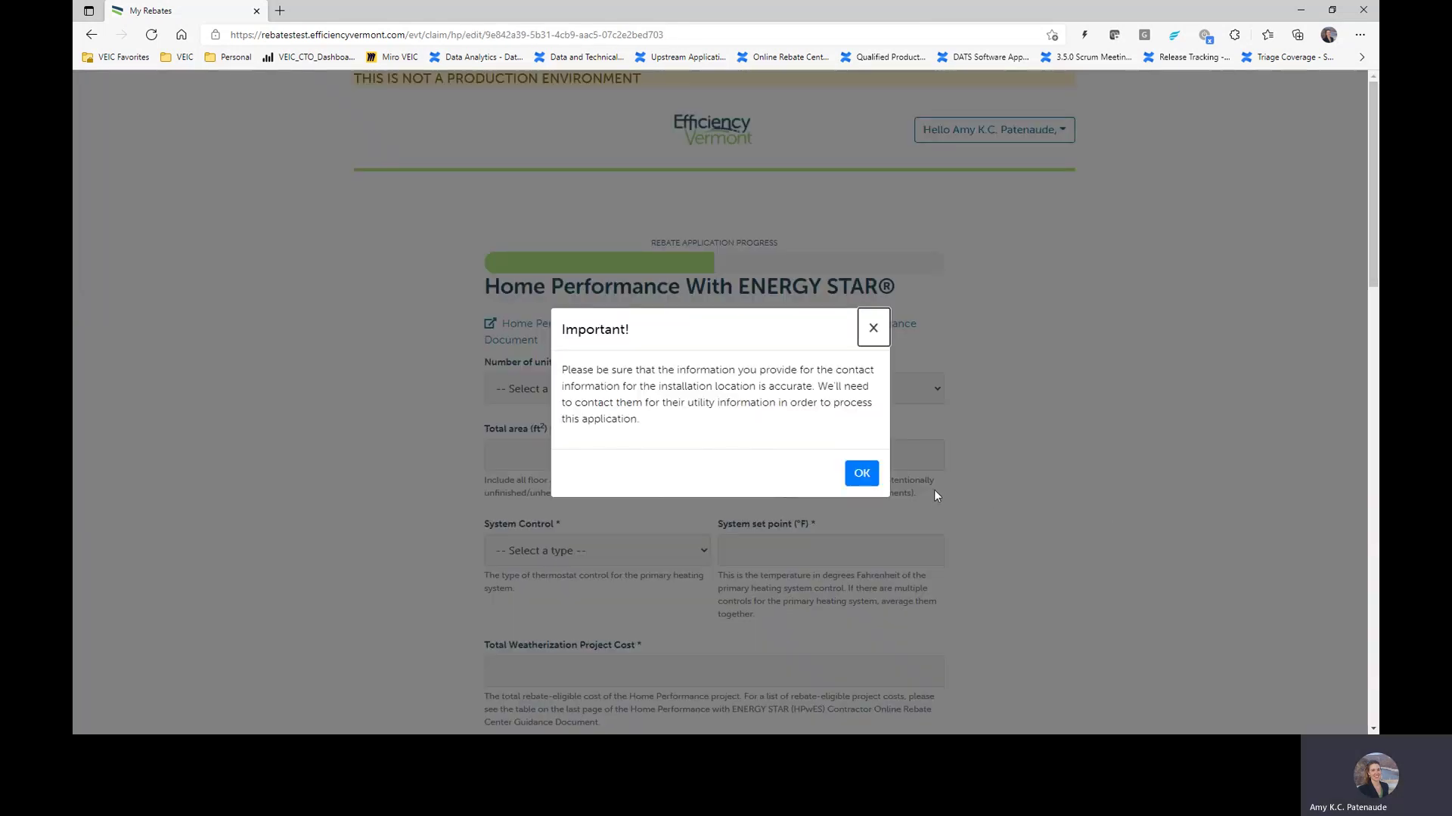
pyautogui.click(861, 473)
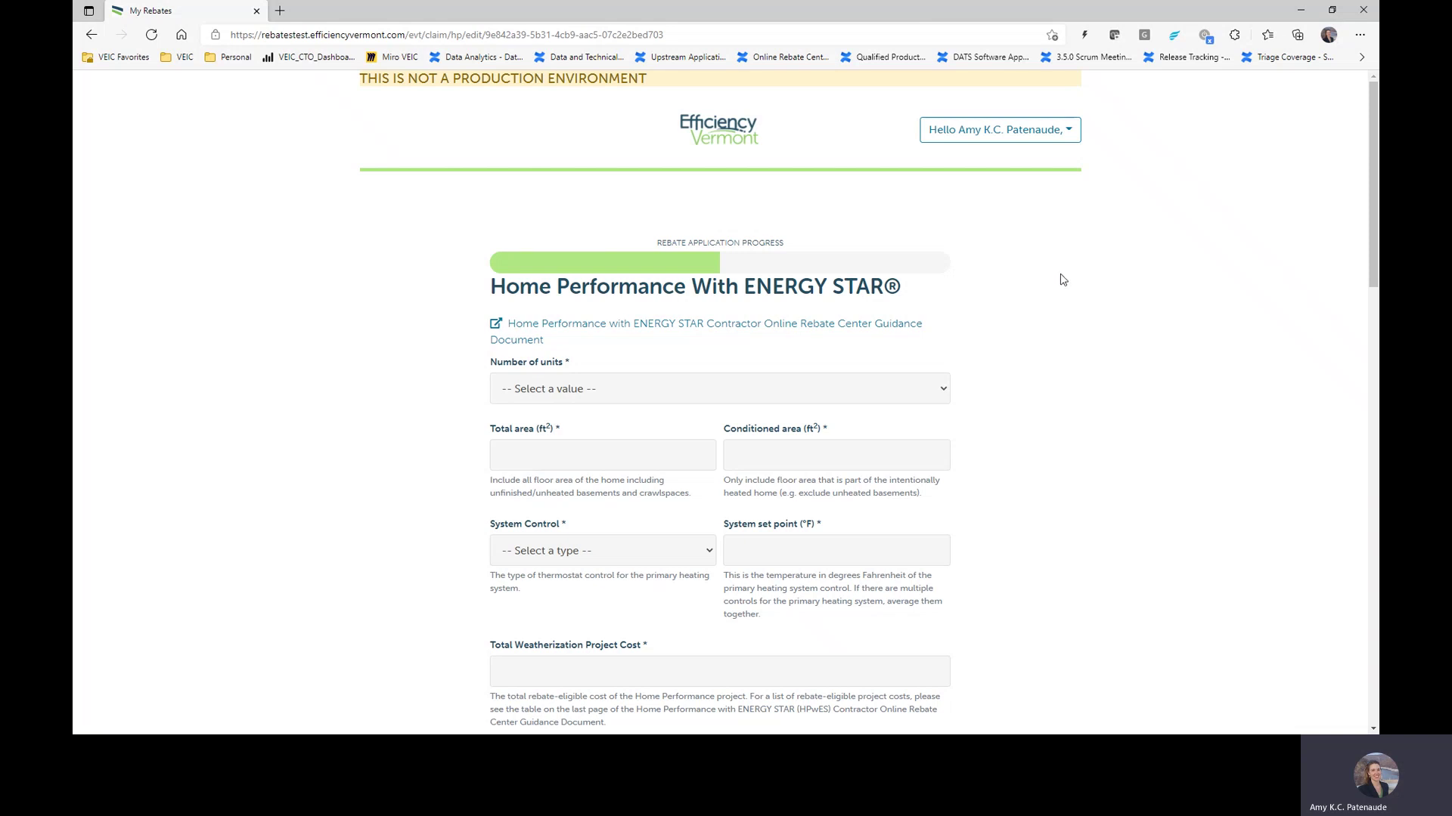
pyautogui.scroll(-1, 1055, 278)
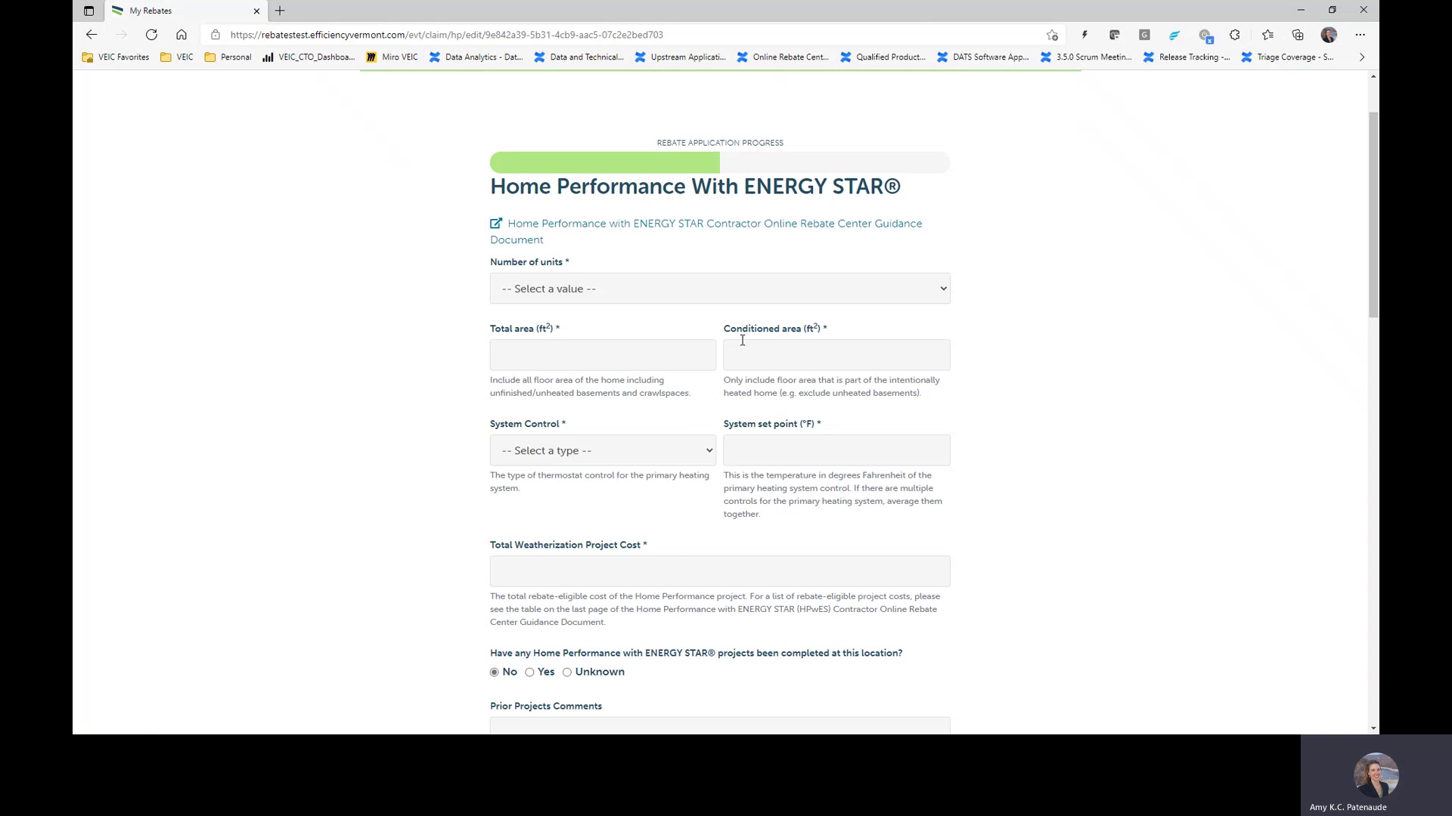
pyautogui.click(611, 295)
pyautogui.click(586, 338)
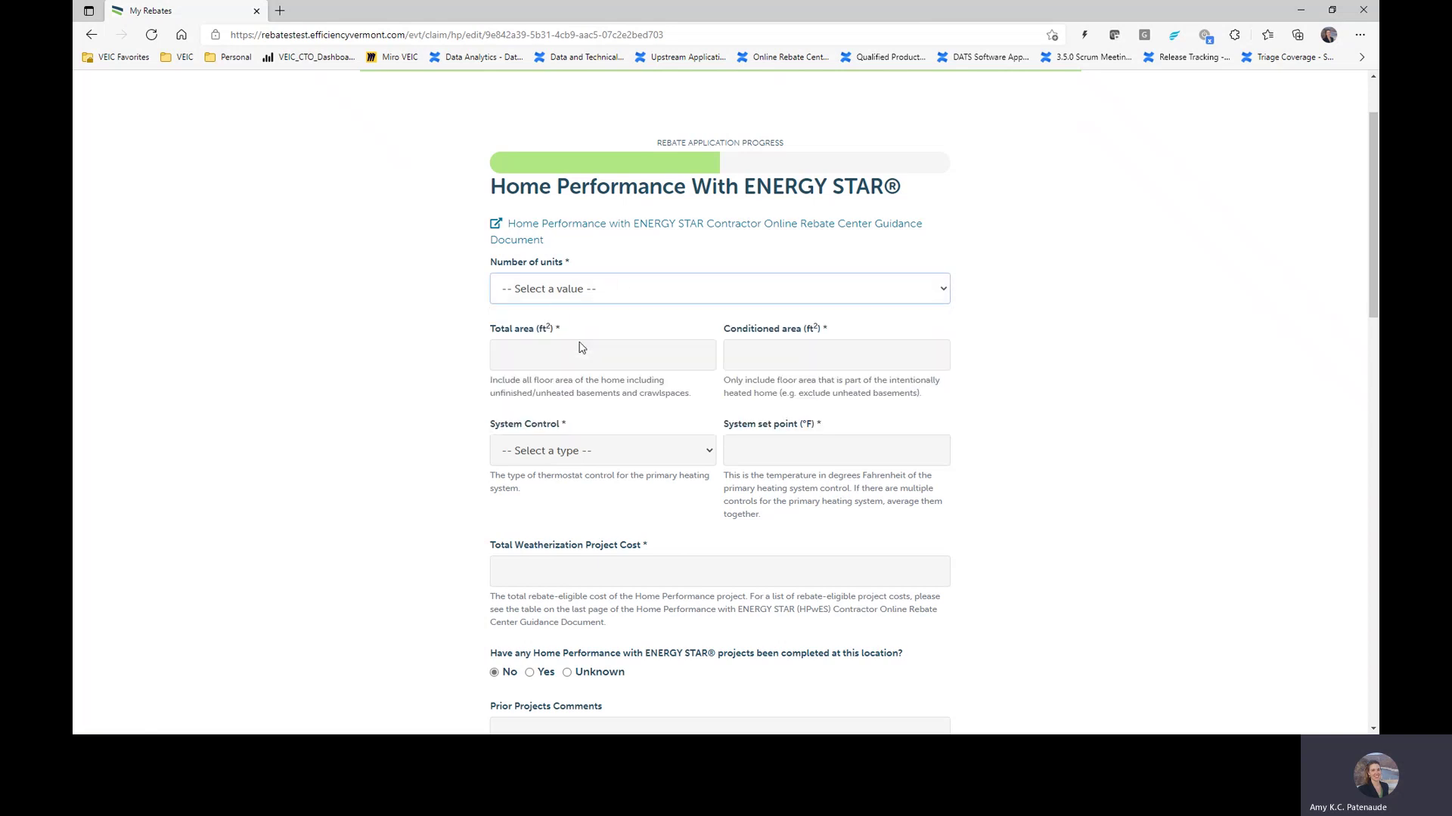
pyautogui.click(585, 347)
pyautogui.write('1200')
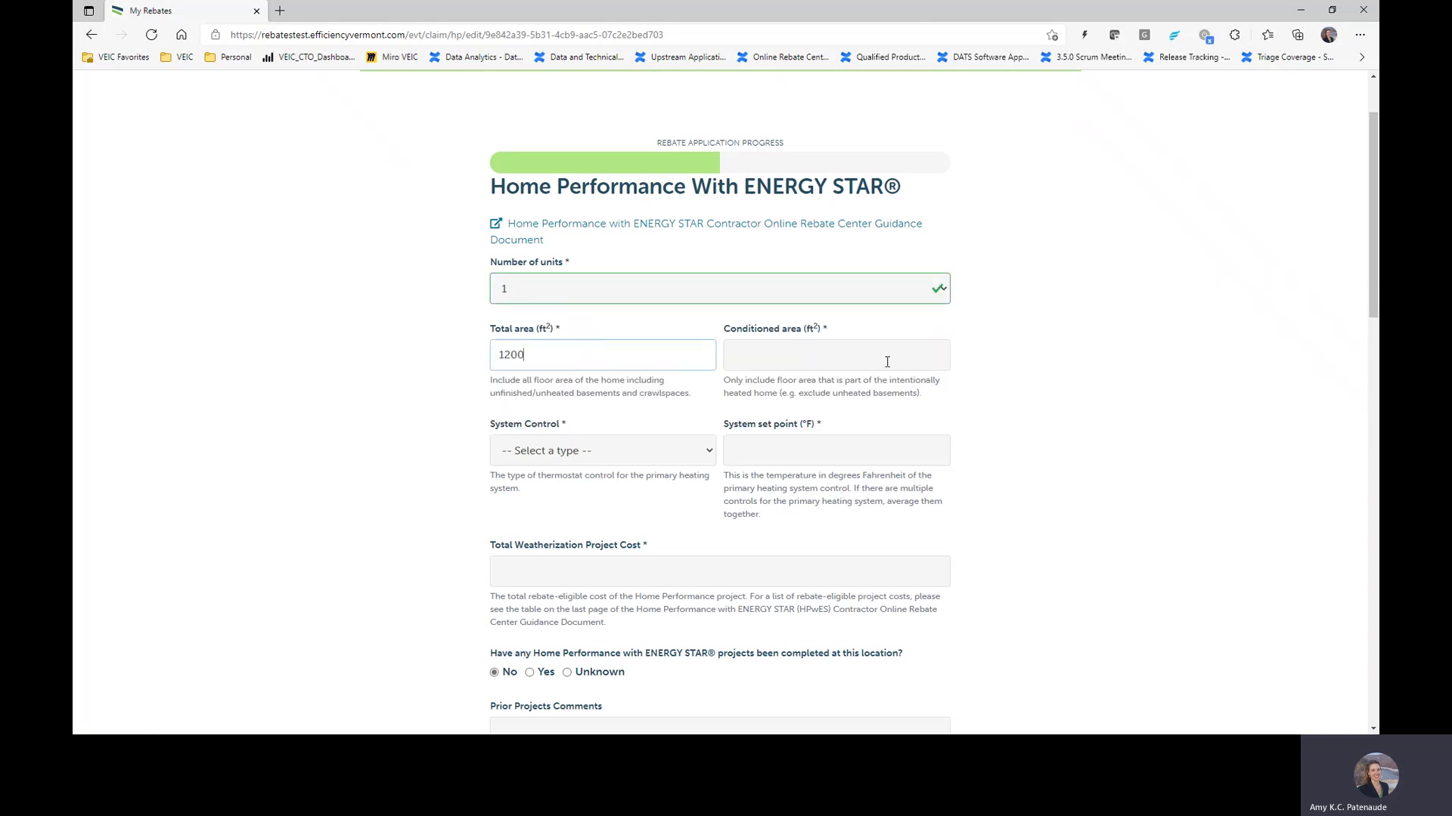
pyautogui.click(879, 360)
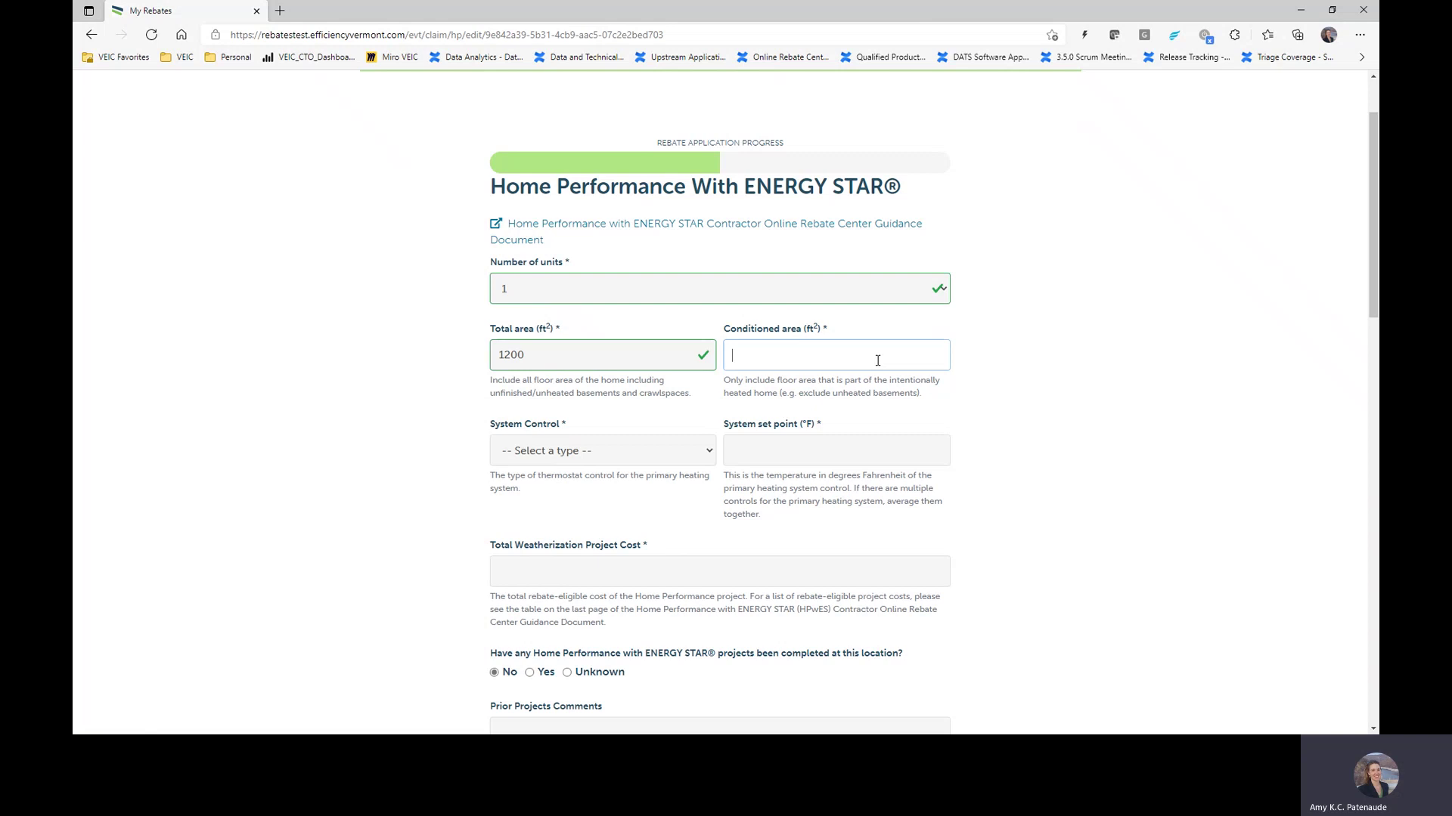
pyautogui.write('1200')
# Step: Set System Control to Programmable Thermostat at 68°F and the weatherization project cost to 2000
pyautogui.scroll(-3, 816, 353)
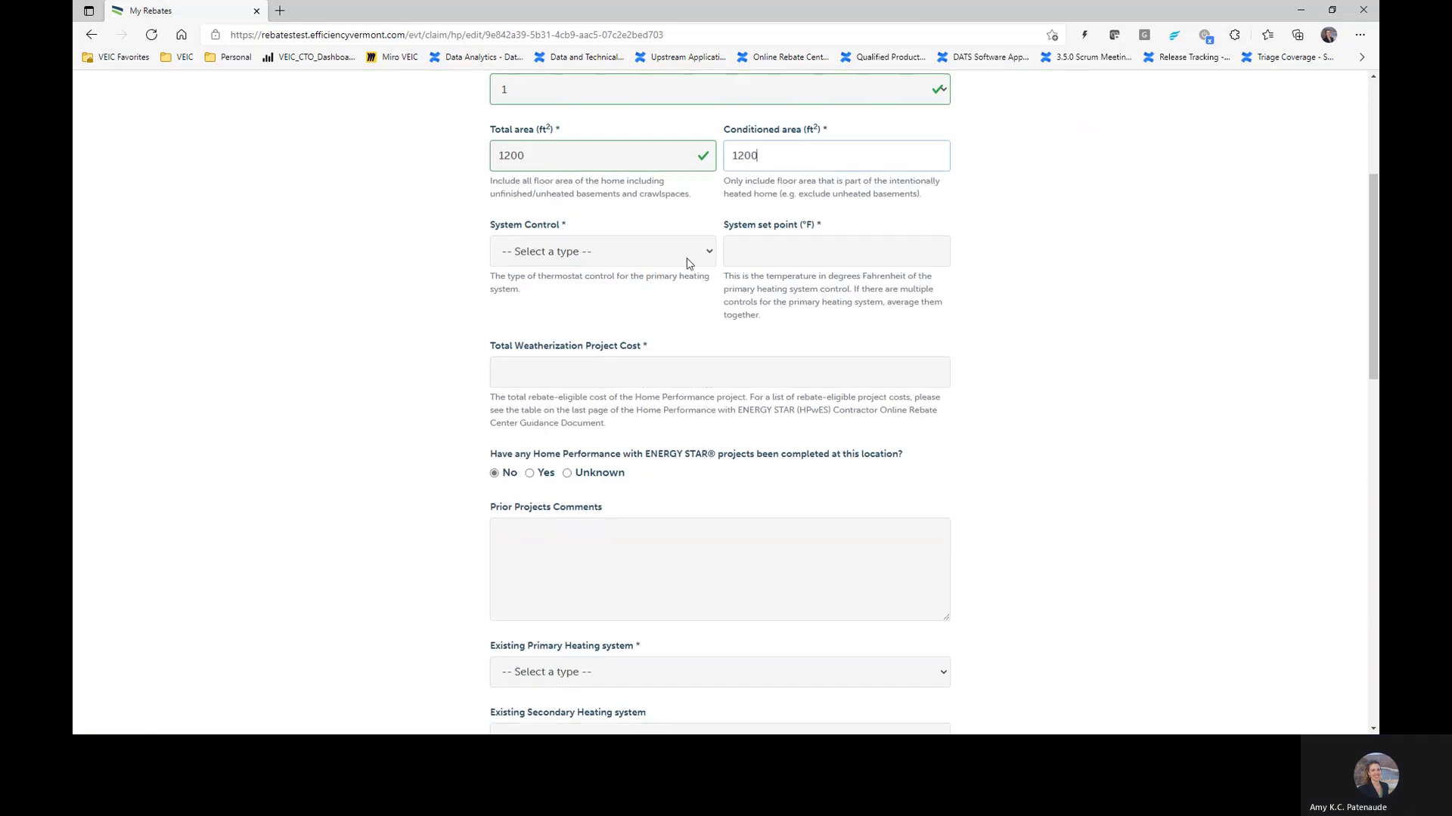
pyautogui.click(679, 253)
pyautogui.click(649, 320)
pyautogui.click(801, 259)
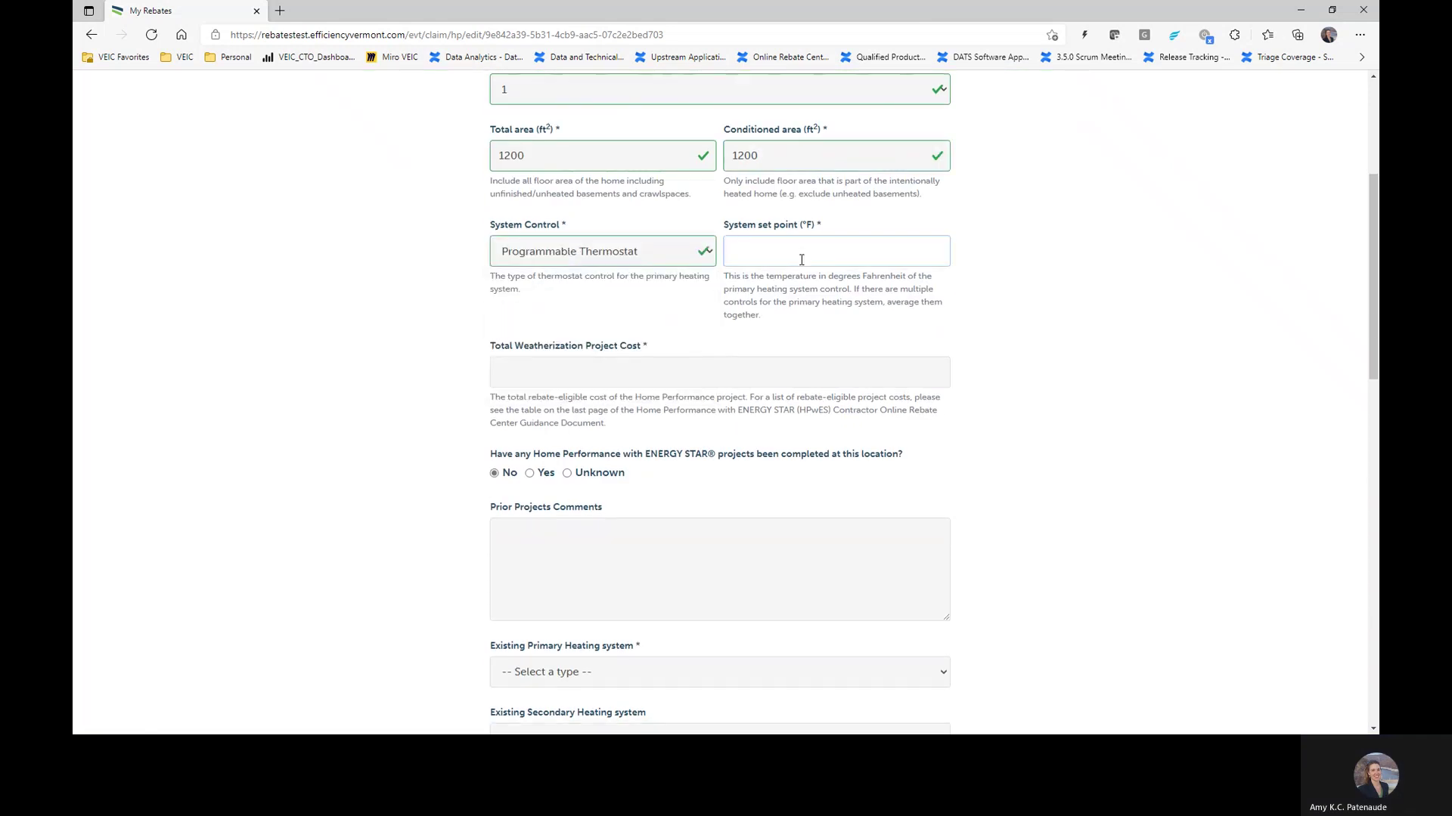
pyautogui.write('68')
pyautogui.scroll(-1, 743, 312)
pyautogui.click(600, 273)
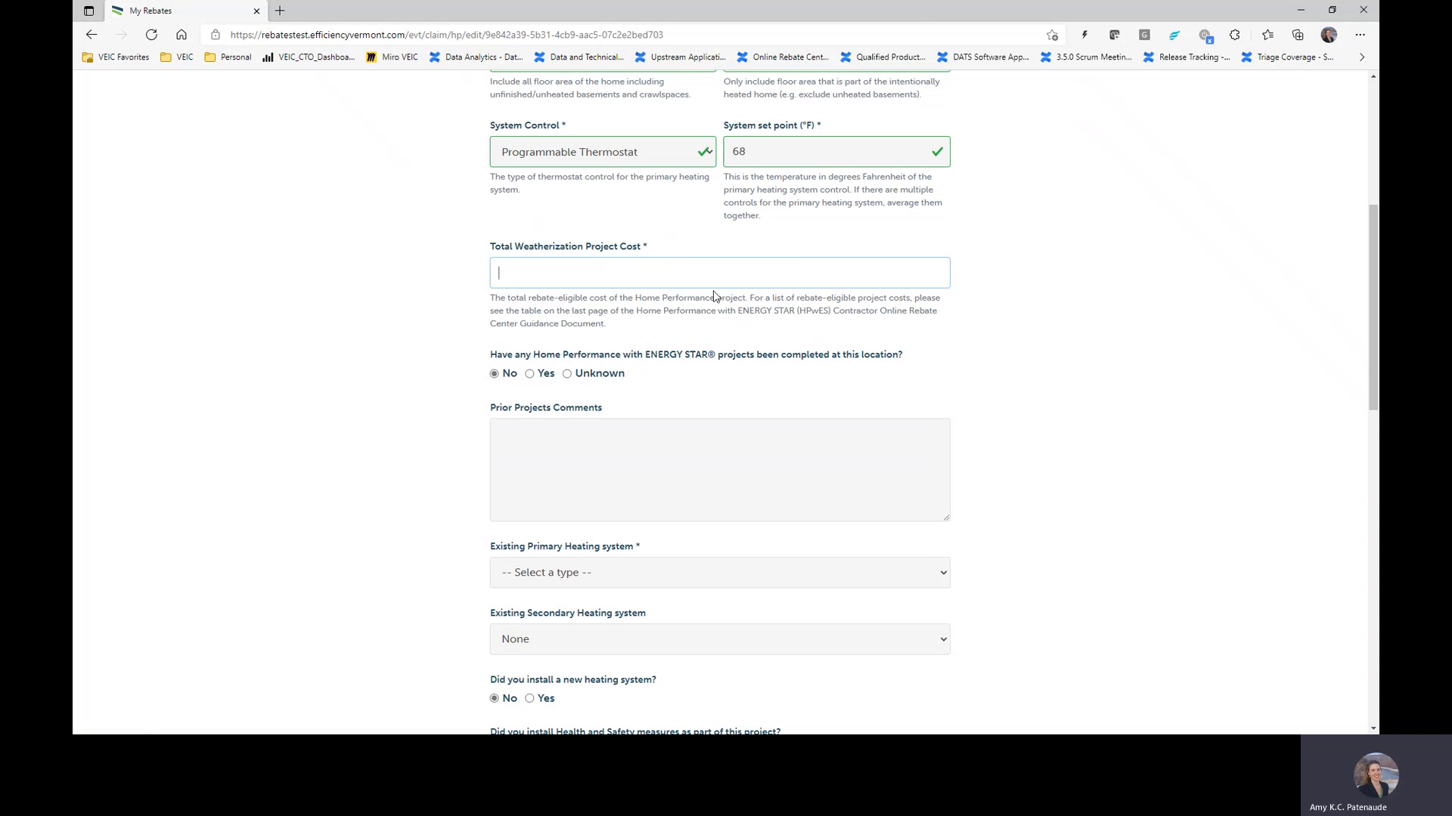
pyautogui.write('2000')
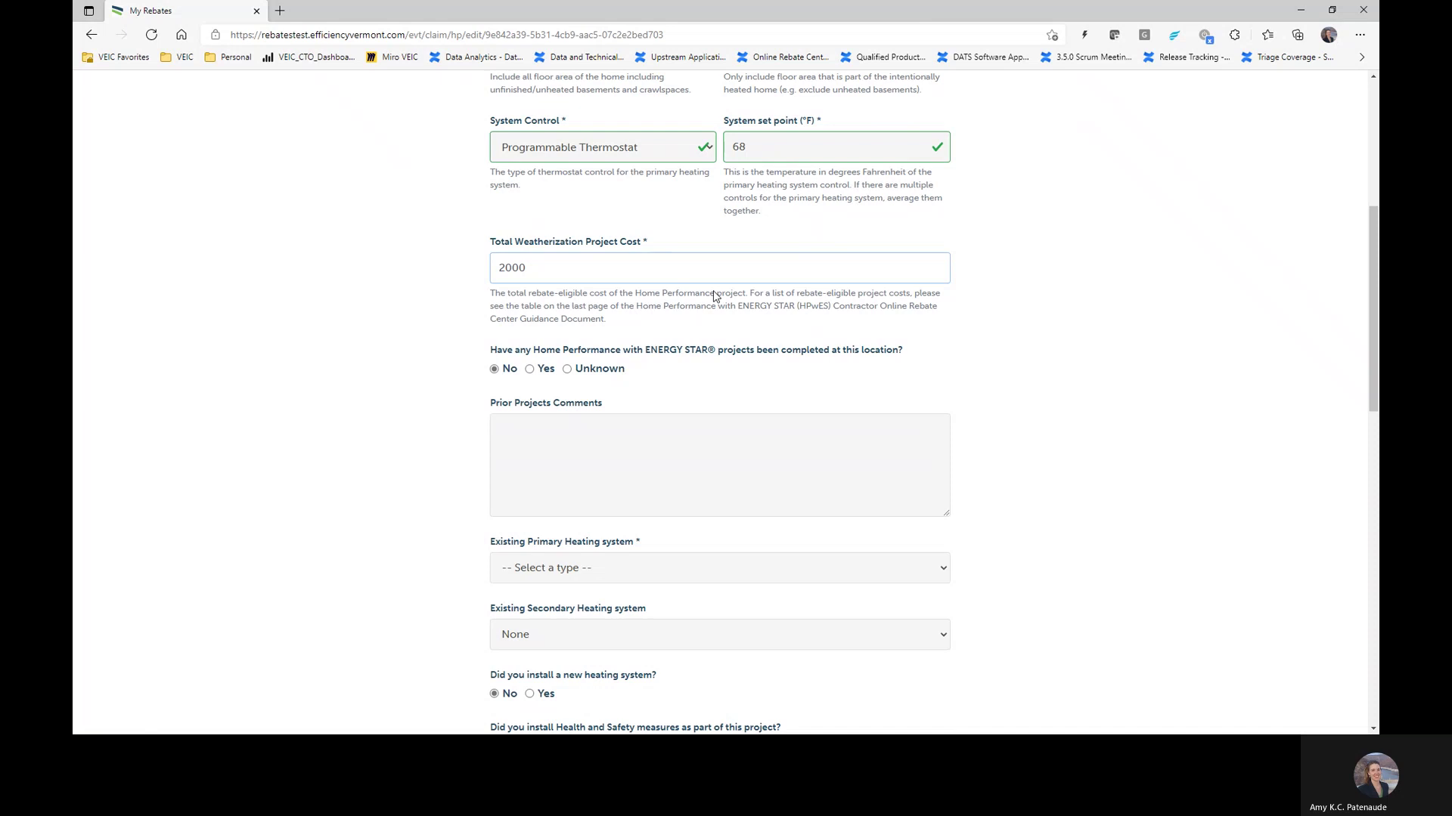
pyautogui.scroll(-2, 717, 297)
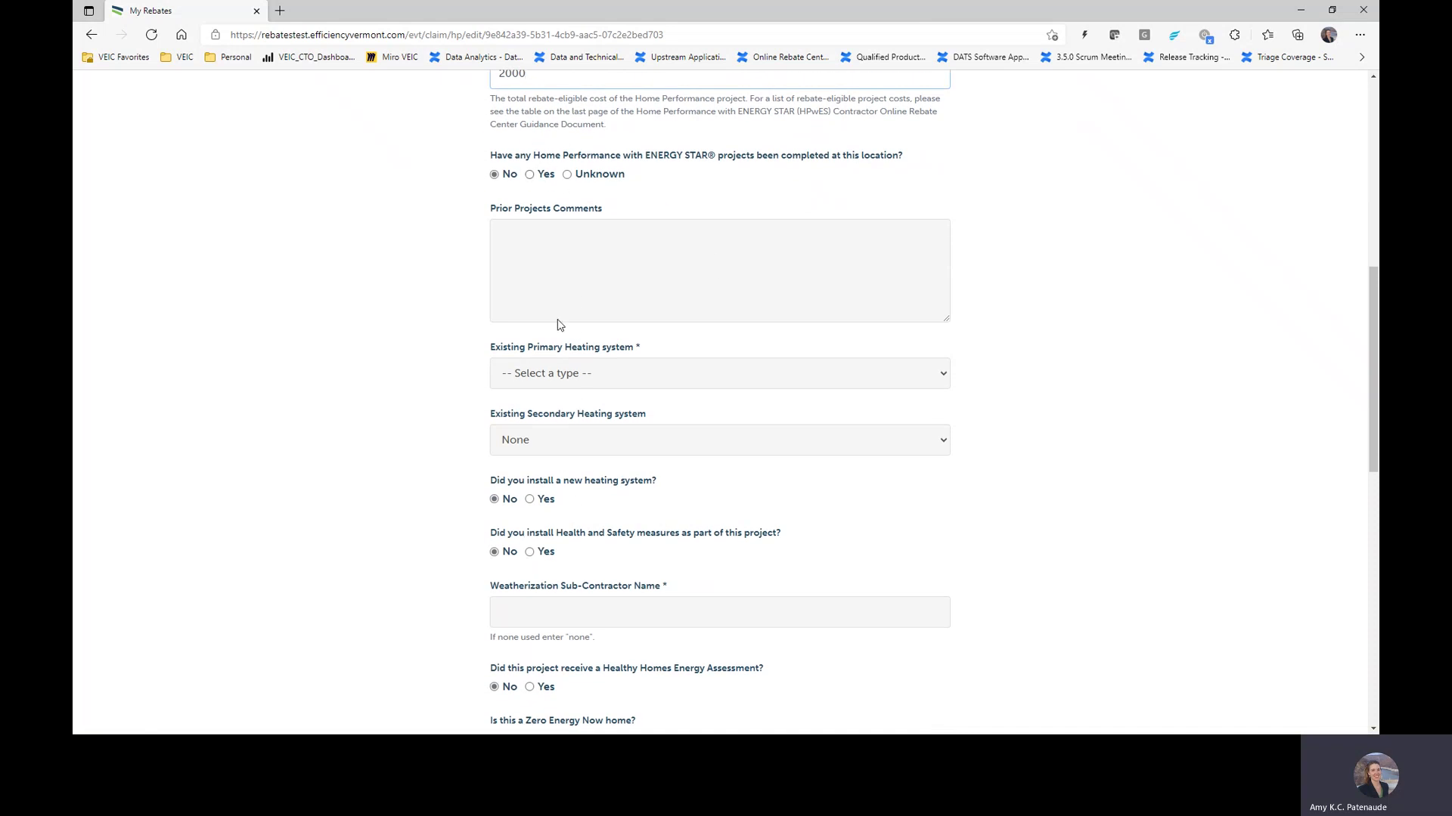
# Step: Answer Unknown for prior projects and choose Propane Boiler as the primary heating system
pyautogui.click(569, 176)
pyautogui.scroll(-3, 605, 235)
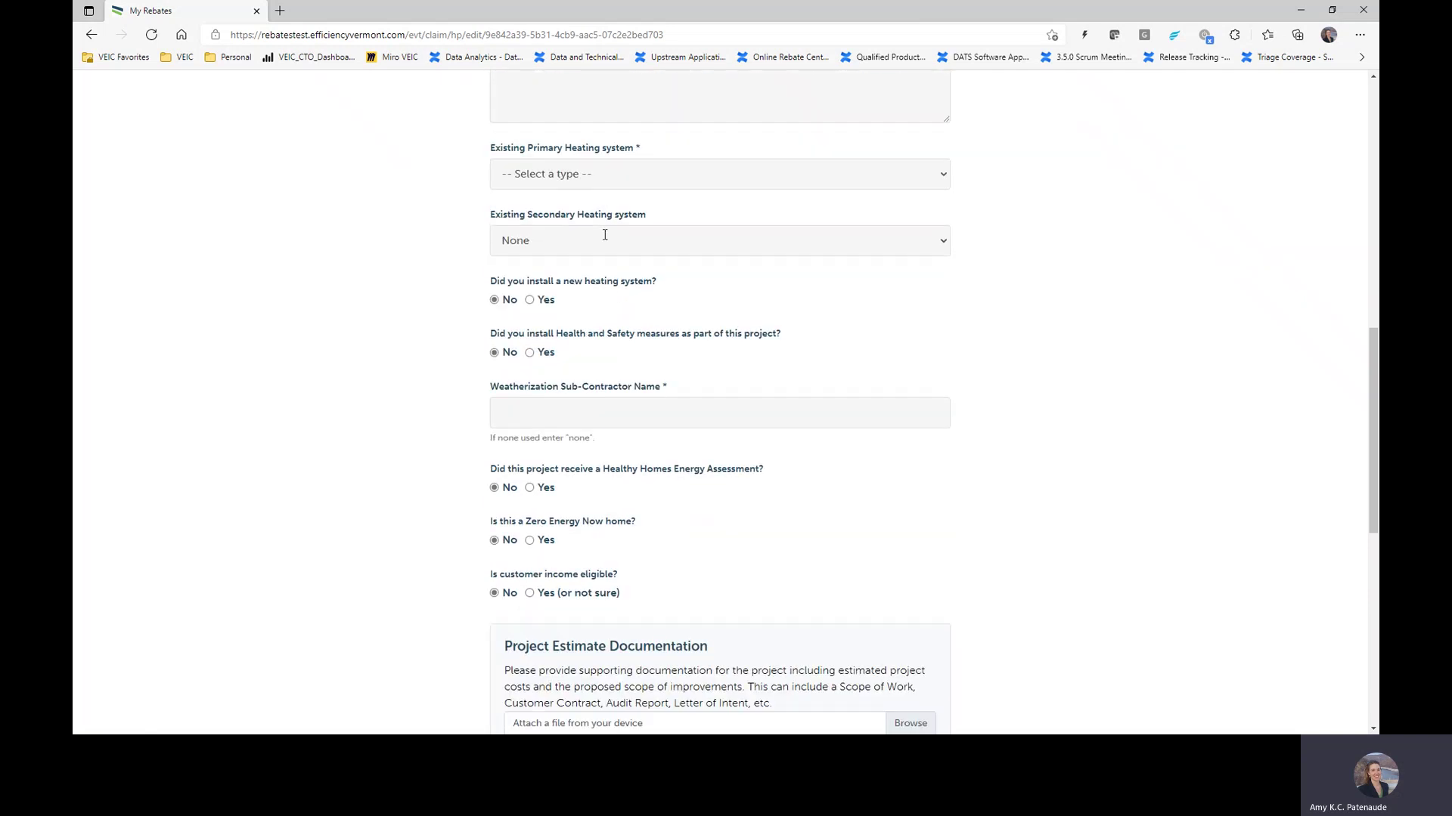
pyautogui.click(562, 175)
pyautogui.click(570, 270)
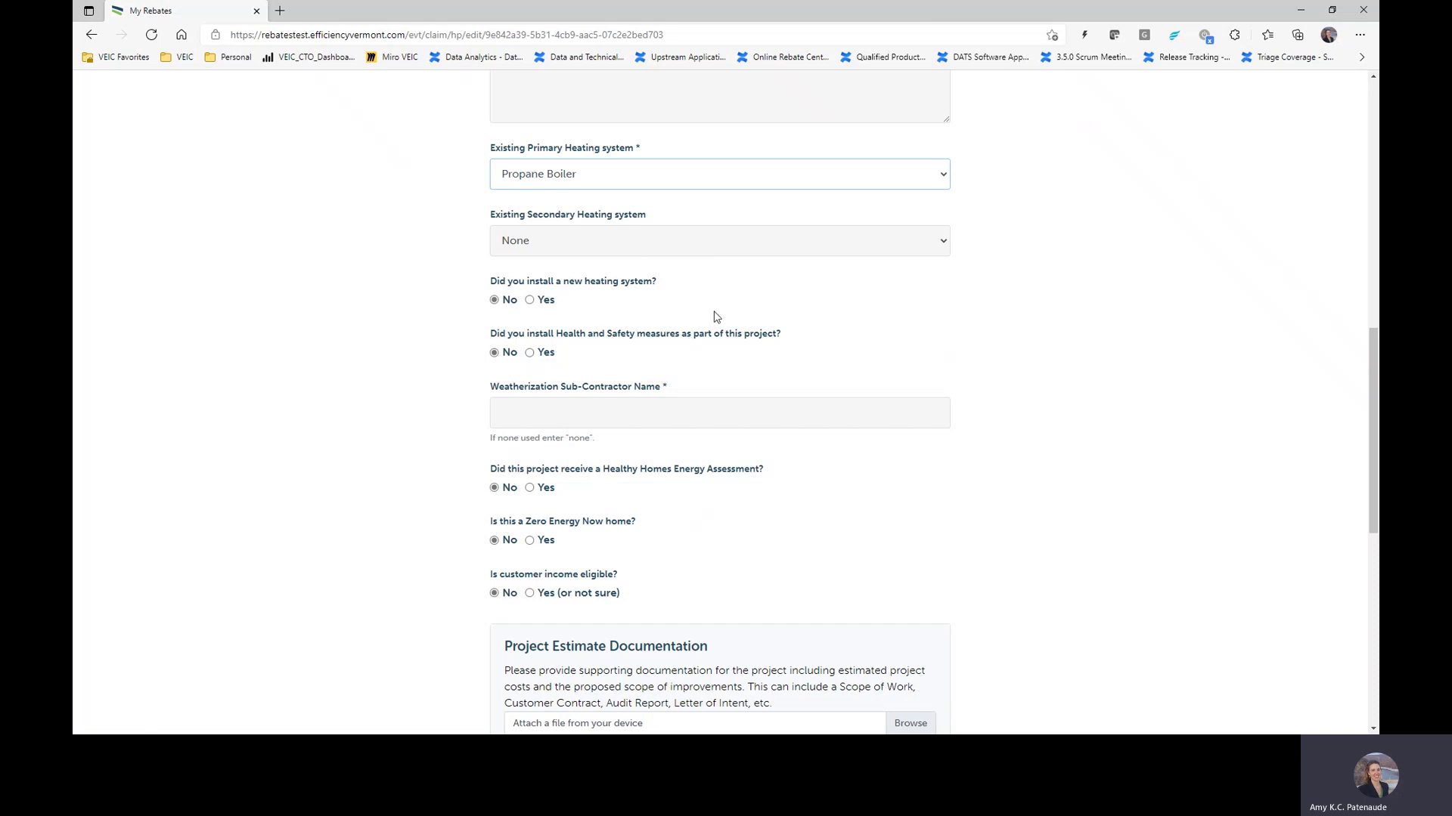
# Step: Enter 'none' as the sub-contractor and mark customer income eligible as Yes (or not sure)
pyautogui.scroll(-1, 716, 317)
pyautogui.click(664, 322)
pyautogui.write('non')
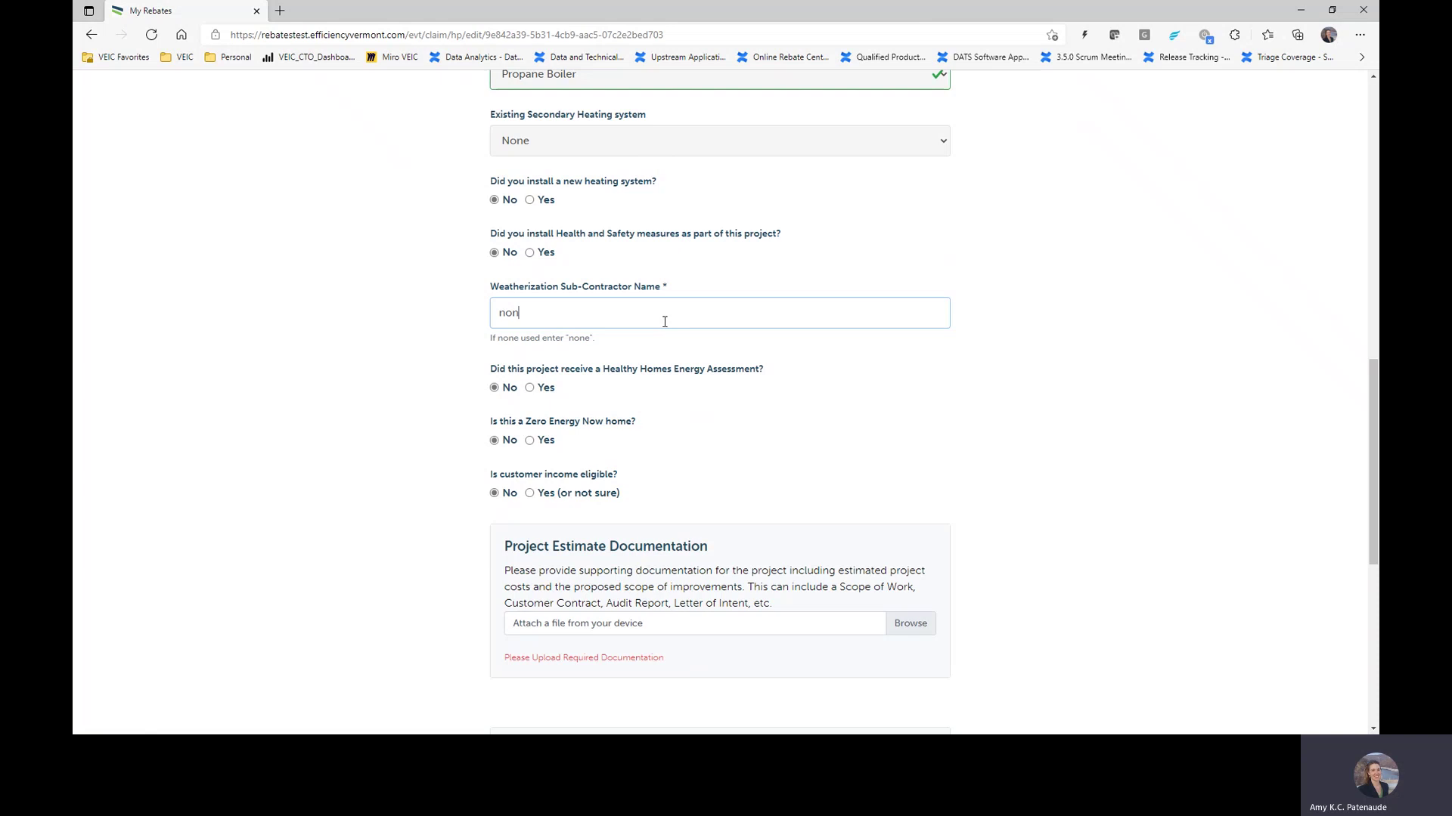
pyautogui.write('e')
pyautogui.click(852, 405)
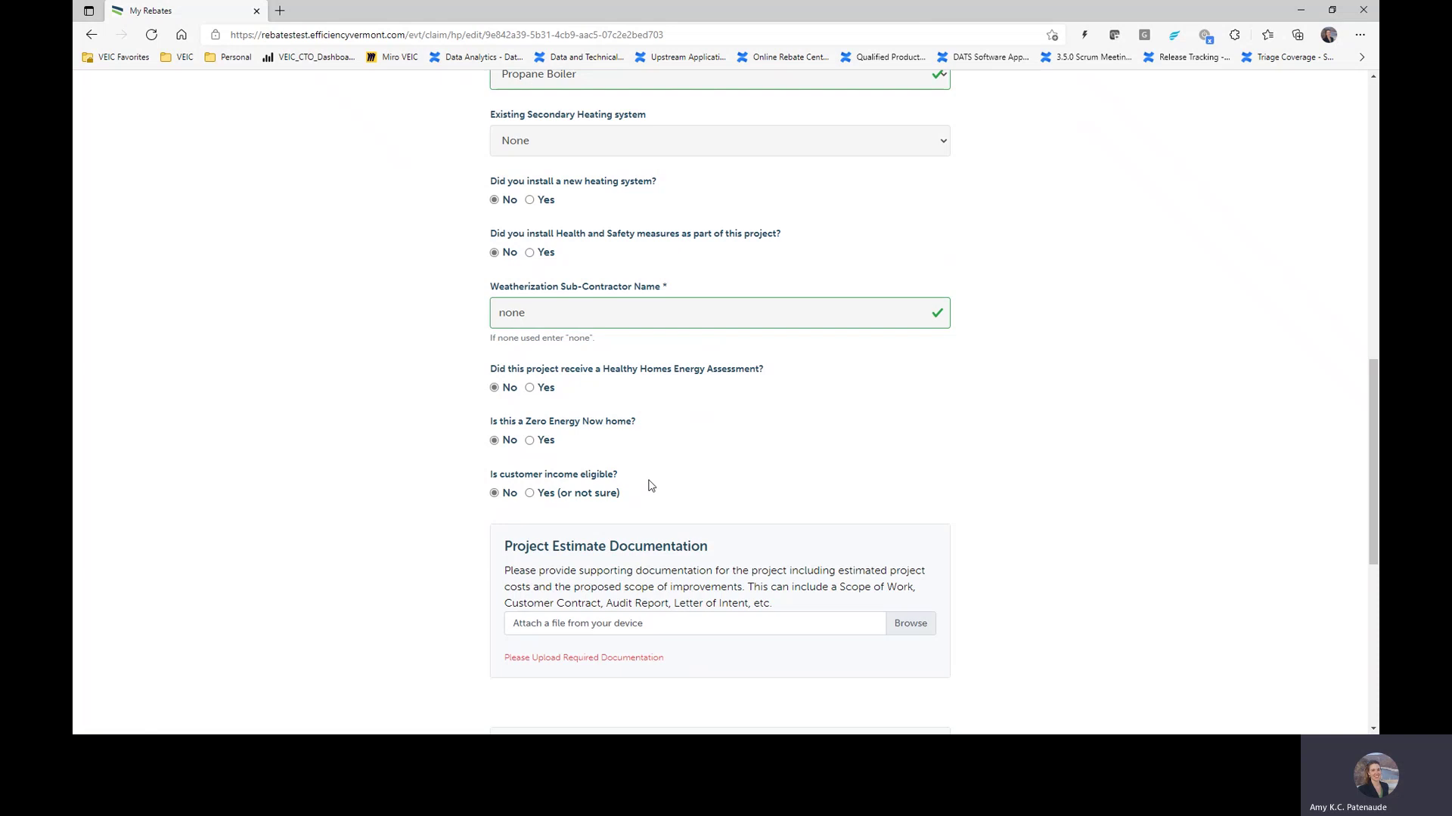
pyautogui.click(548, 500)
pyautogui.scroll(-2, 875, 418)
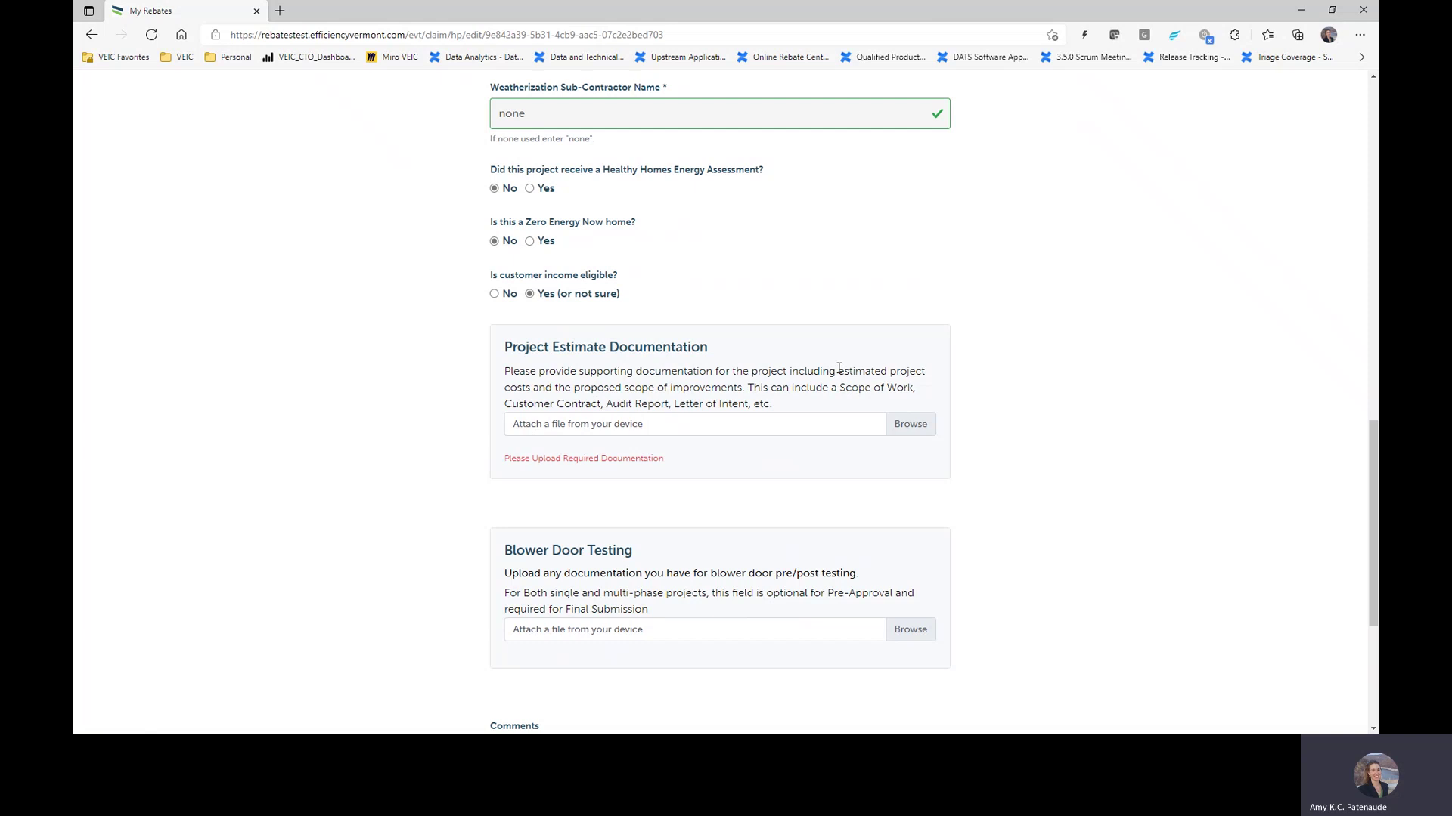
# Step: Attach Test 2.5 MB.jpg from Downloads as the project estimate documentation
pyautogui.click(910, 424)
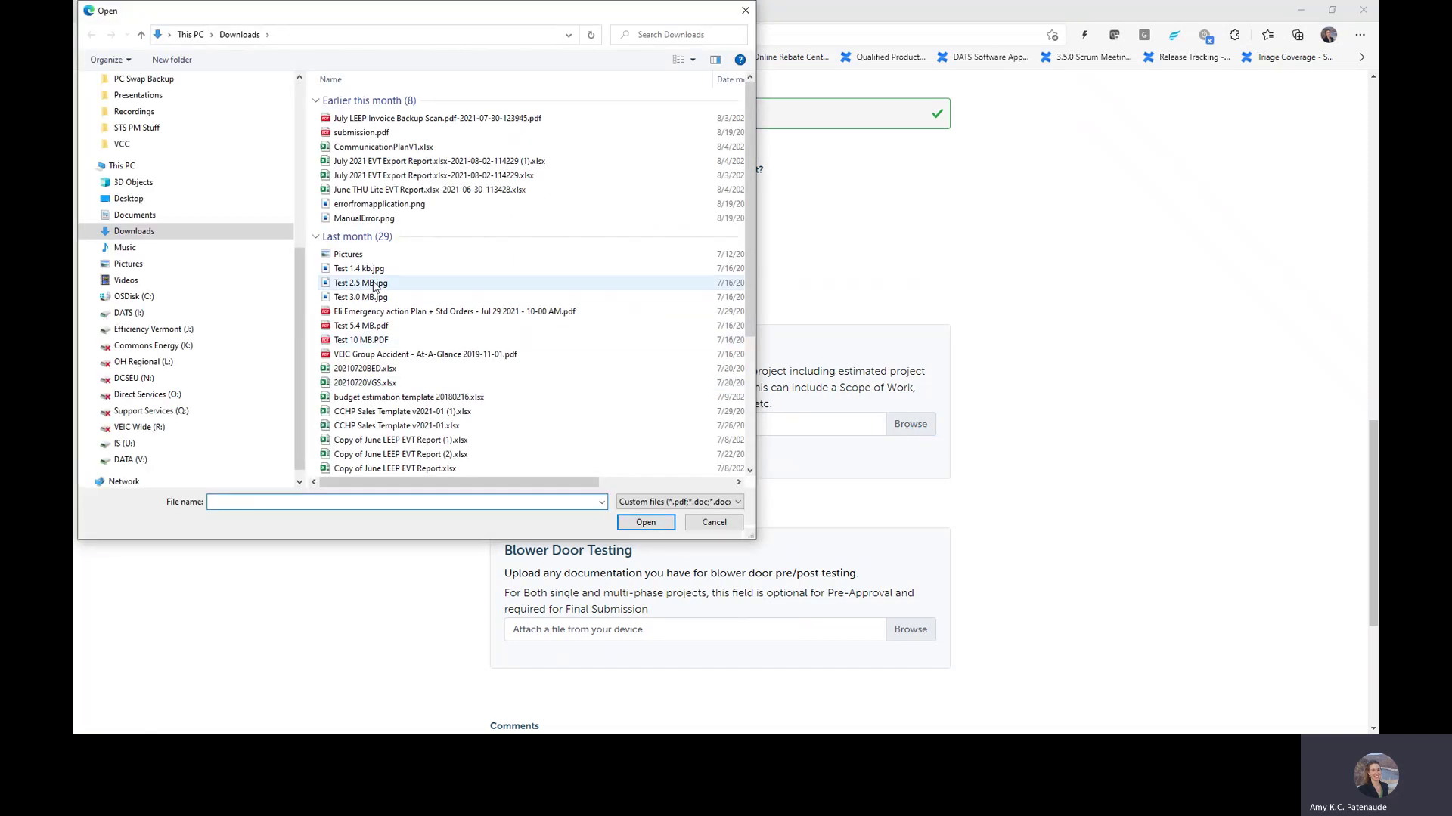
pyautogui.click(360, 283)
pyautogui.click(649, 529)
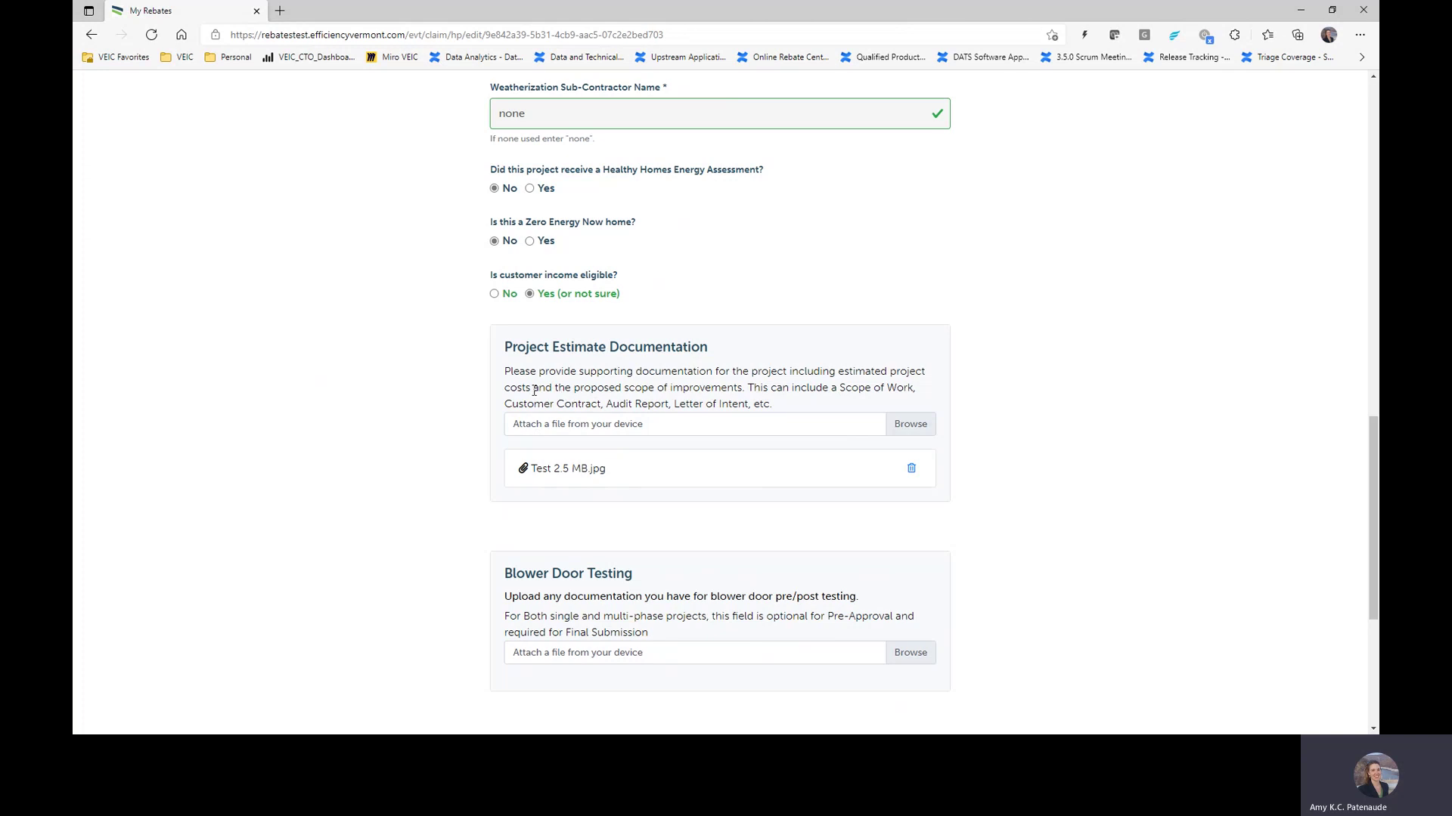
# Step: Scroll down and continue to the Summary & Terms page
pyautogui.scroll(-4, 729, 466)
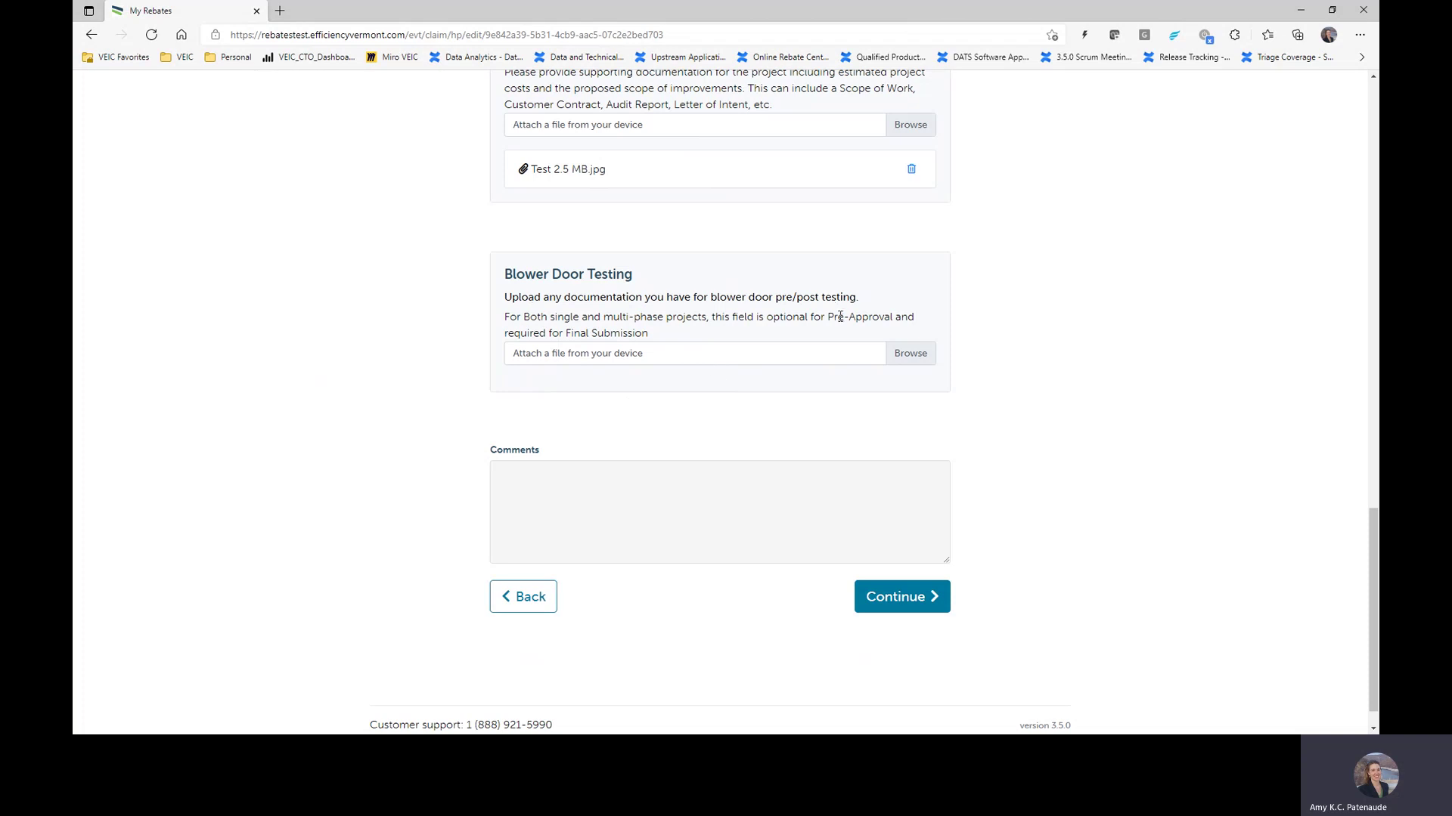
pyautogui.moveTo(765, 318); pyautogui.dragTo(891, 318)
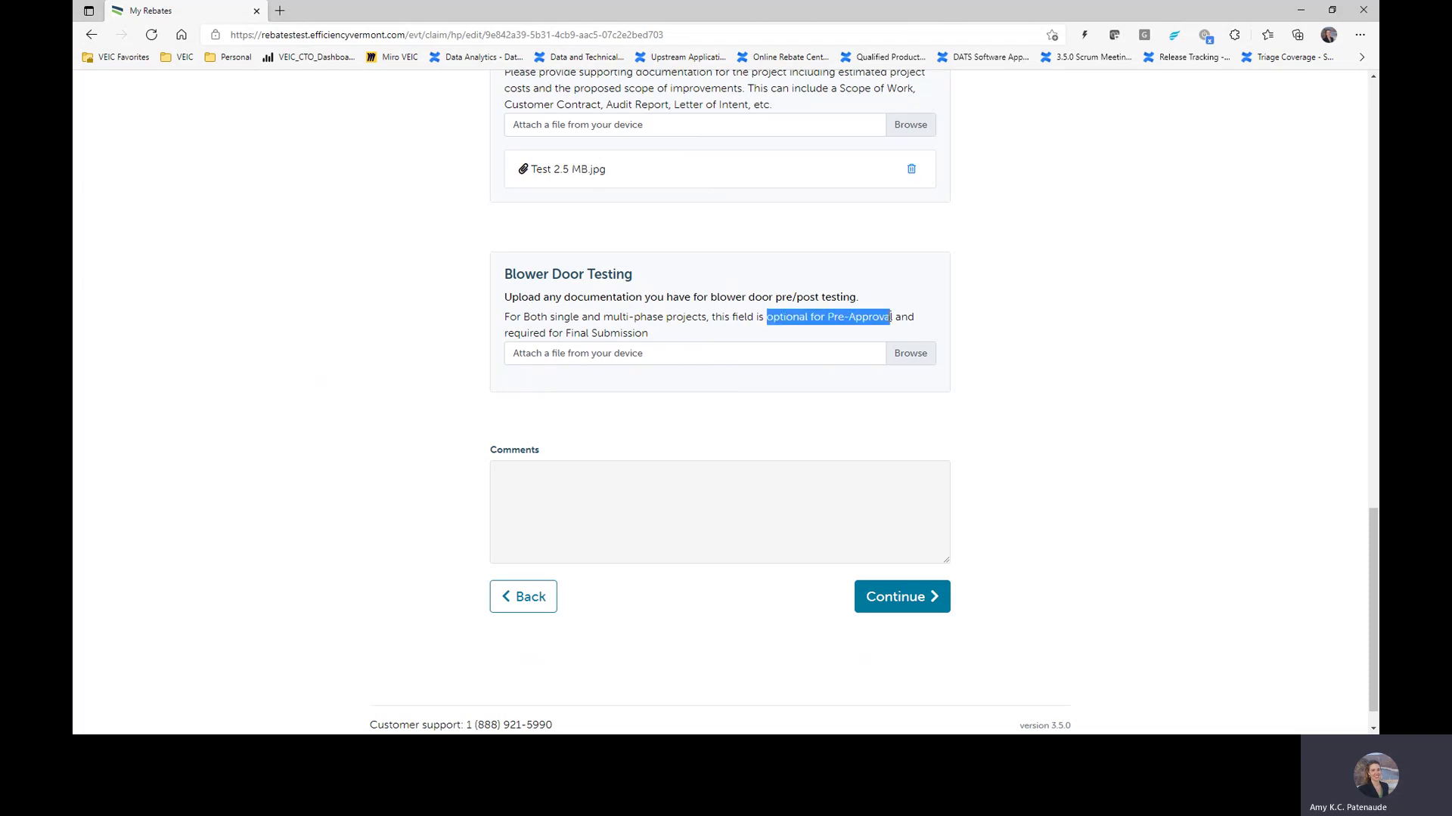
pyautogui.click(660, 302)
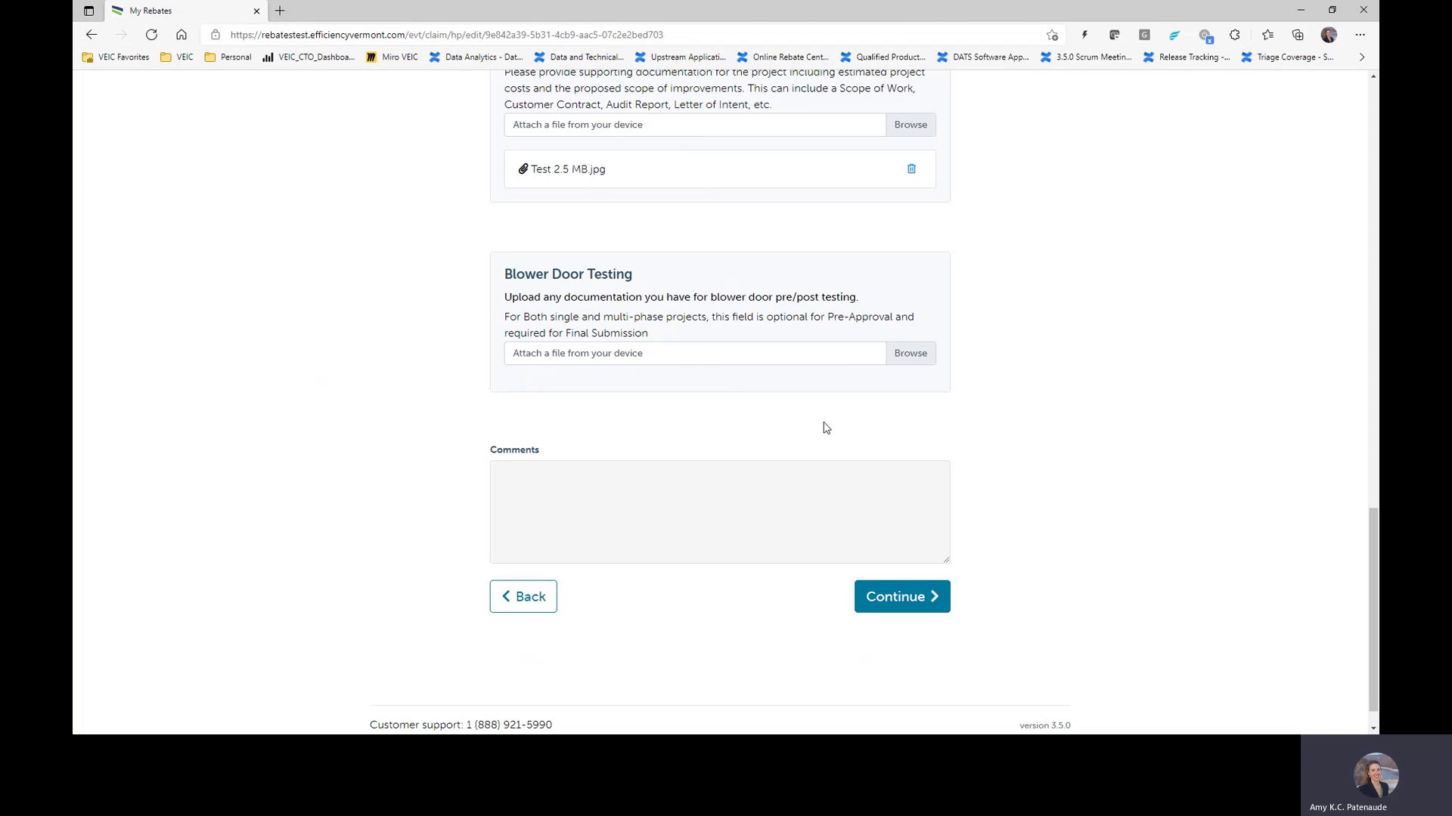
pyautogui.click(893, 607)
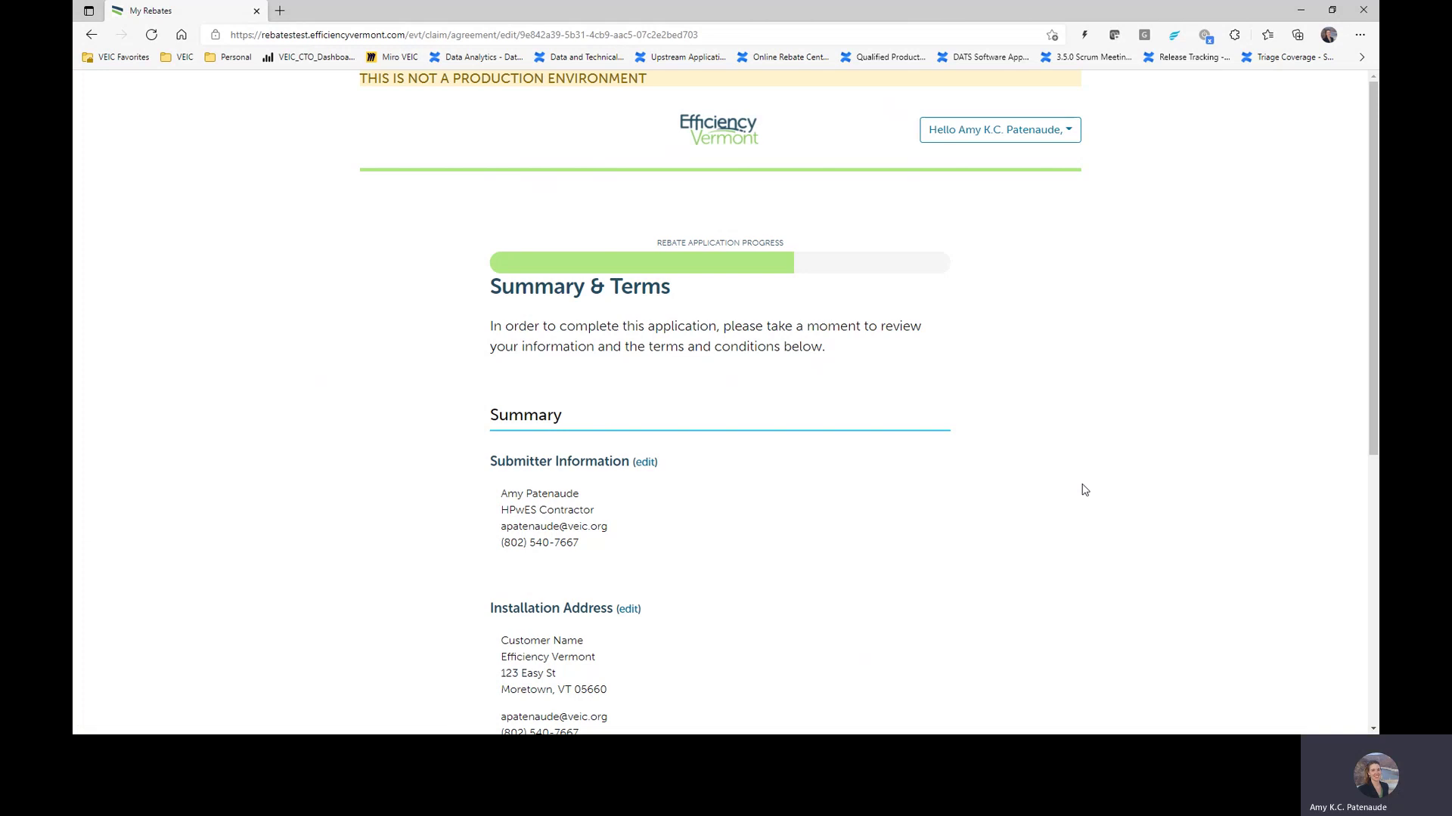
# Step: Read through the Summary & Terms page and click Submit For Pre-Approval
pyautogui.scroll(-3, 1044, 412)
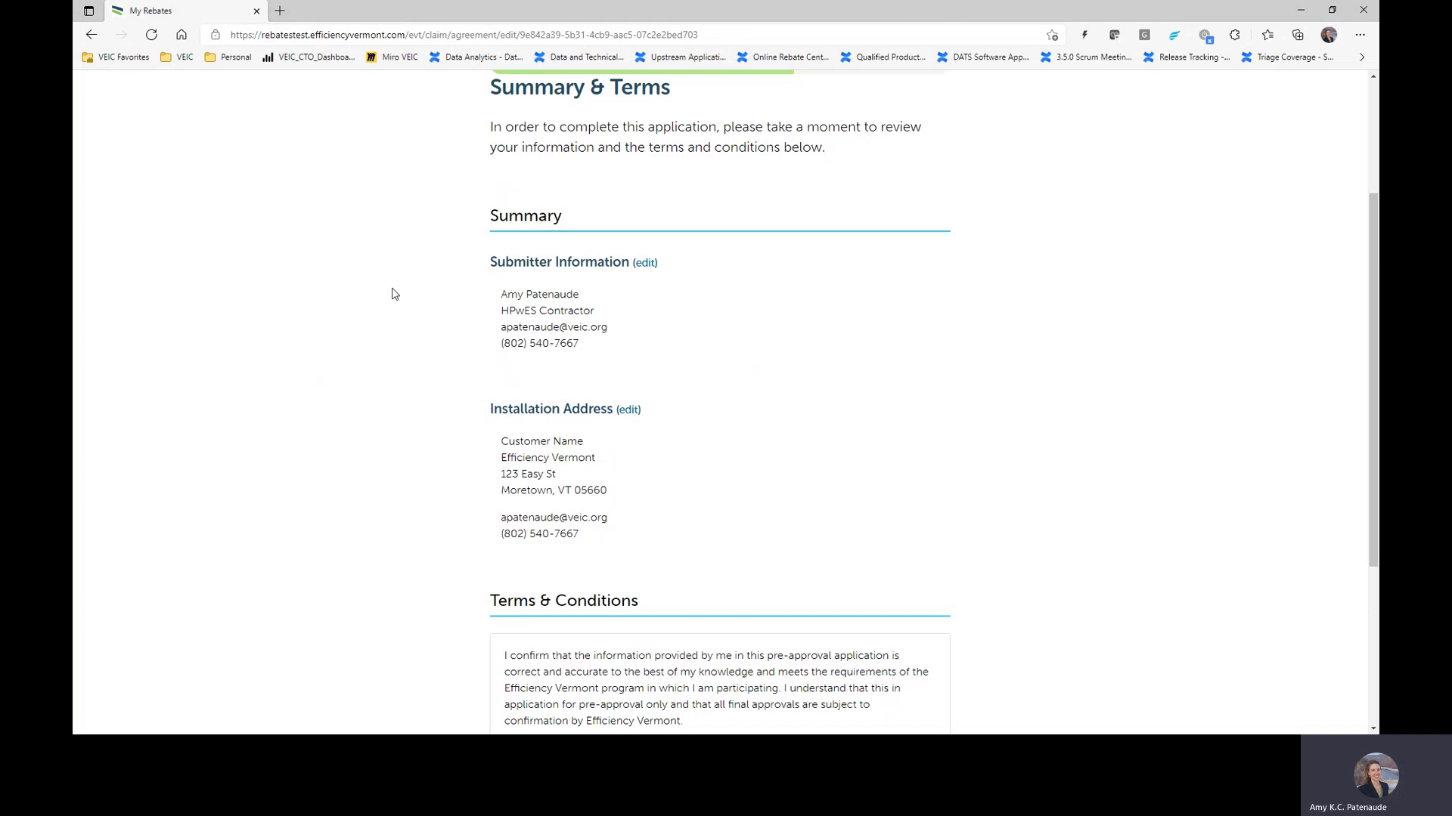
pyautogui.scroll(-4, 748, 389)
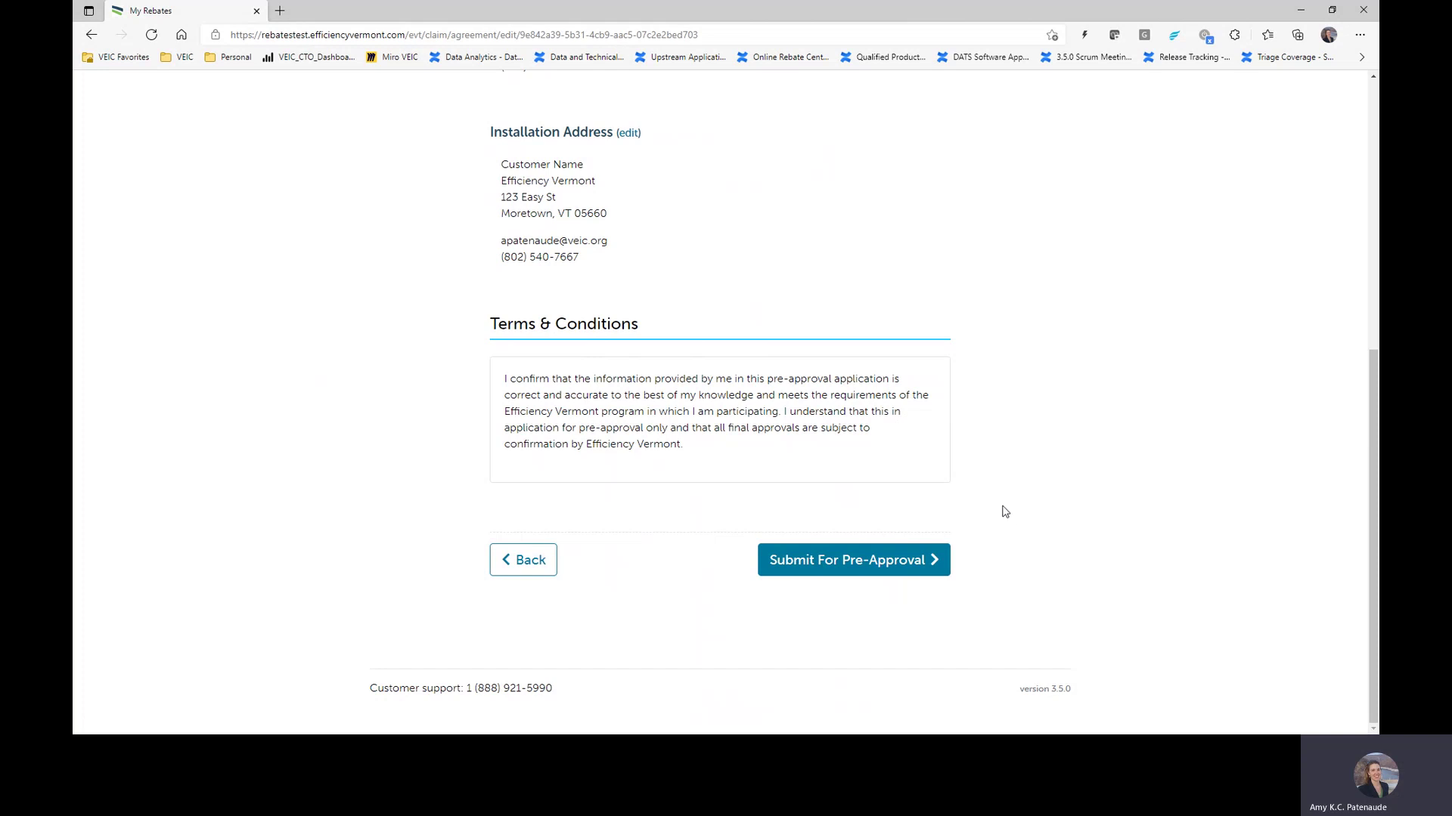
pyautogui.click(916, 569)
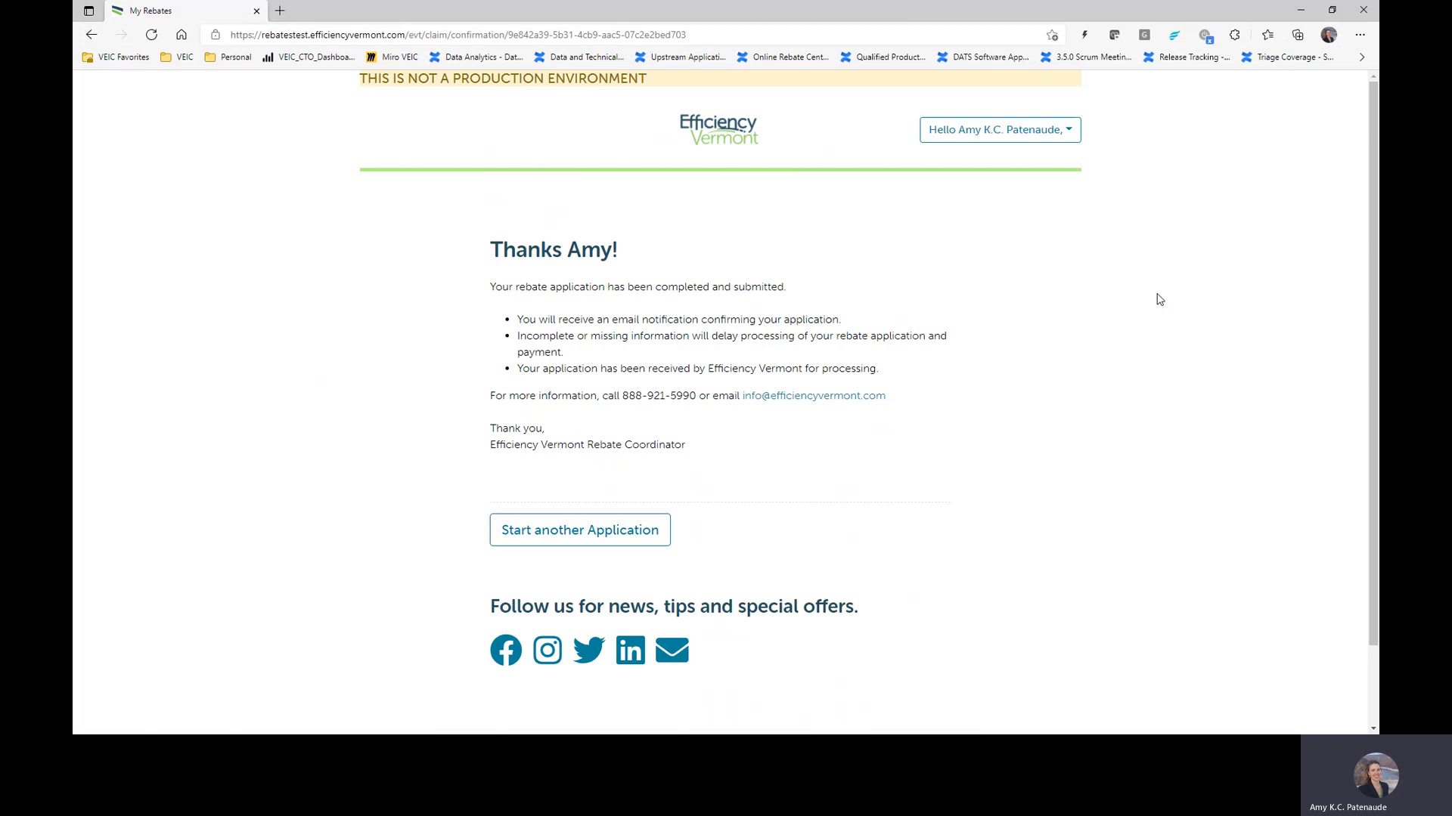
# Step: Go to My Rebates from the account menu, reload it, and open the pre-approved claim's '...' actions
pyautogui.click(1027, 141)
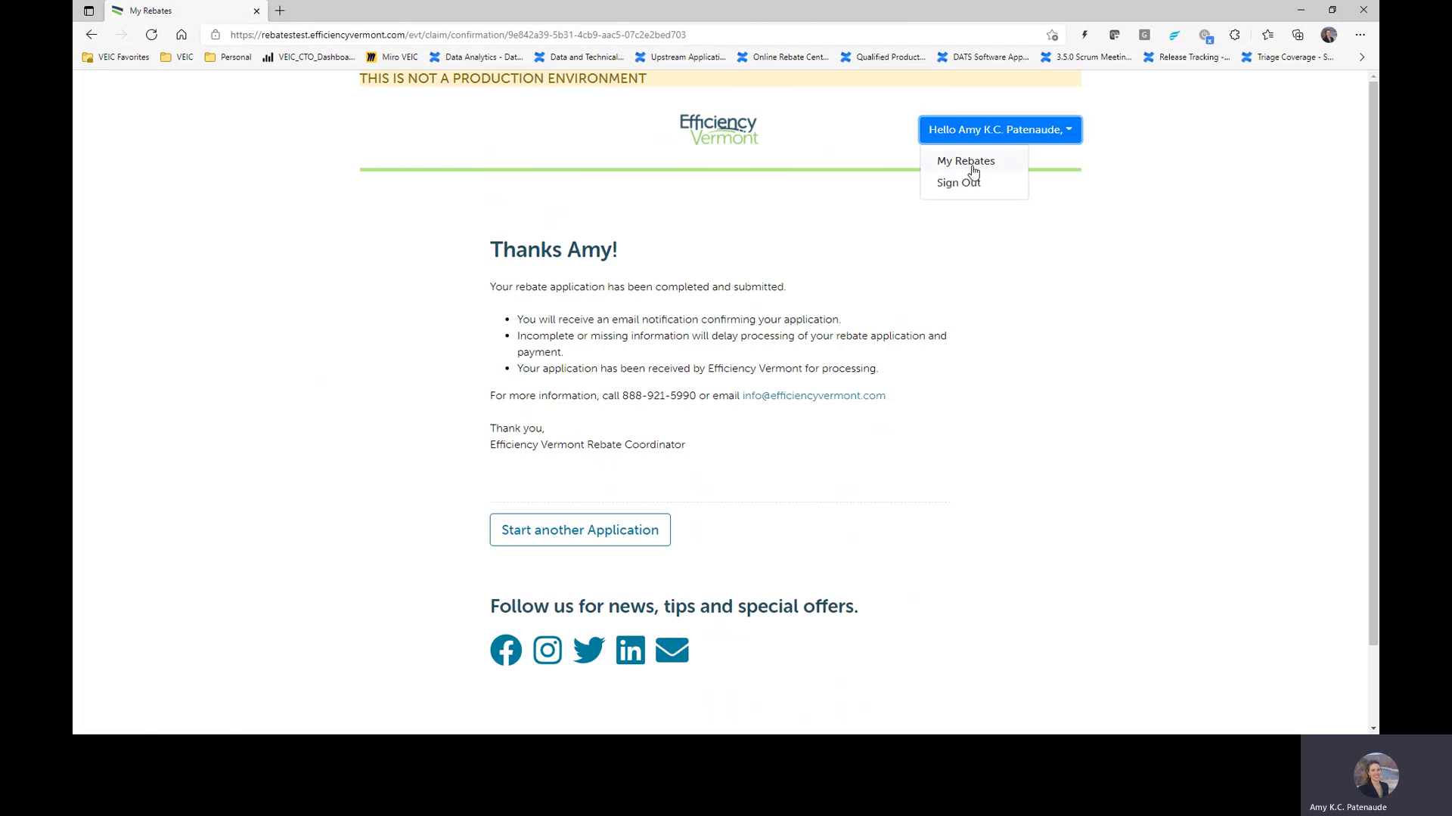
pyautogui.click(974, 163)
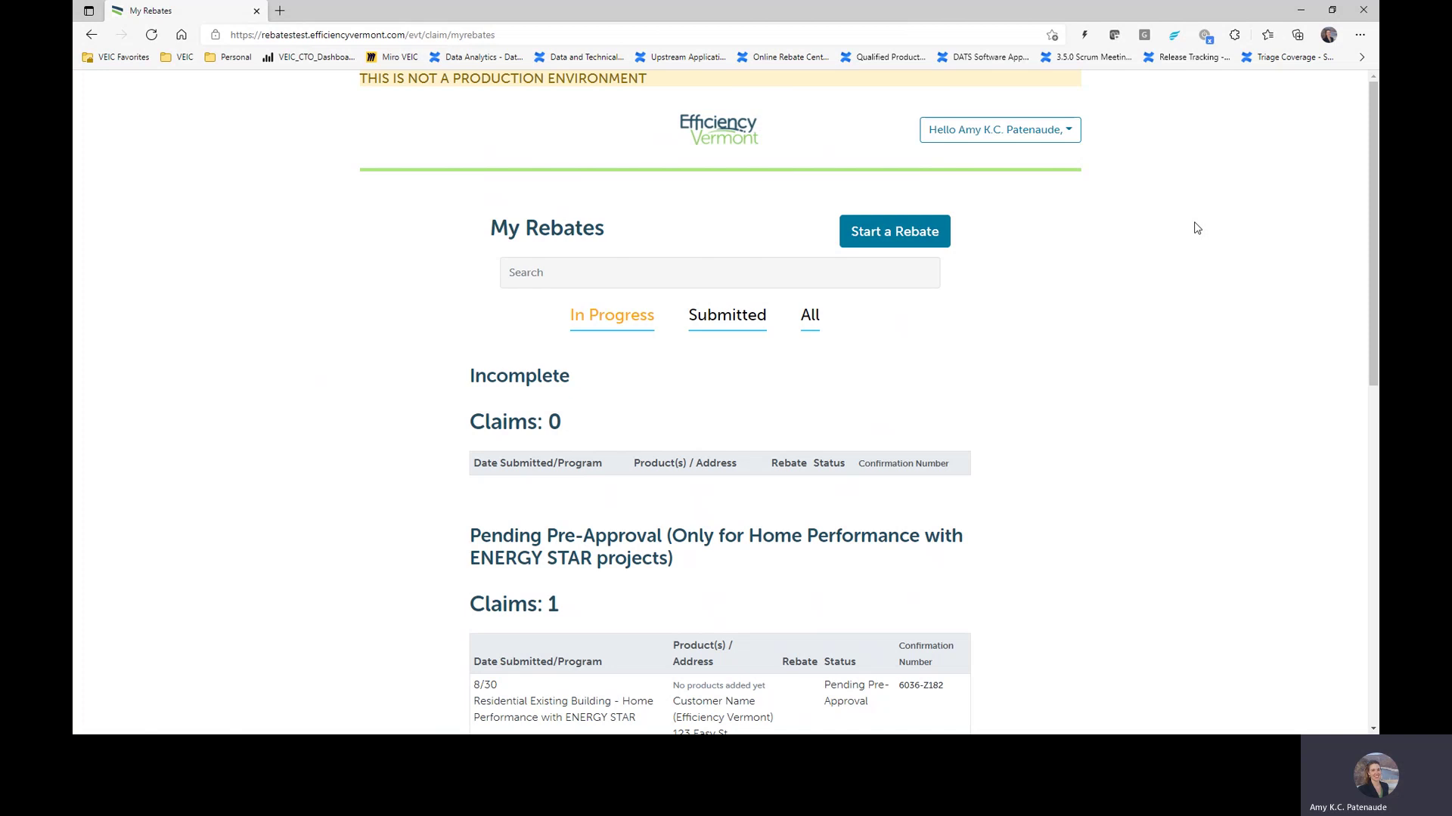
pyautogui.scroll(-10, 1168, 243)
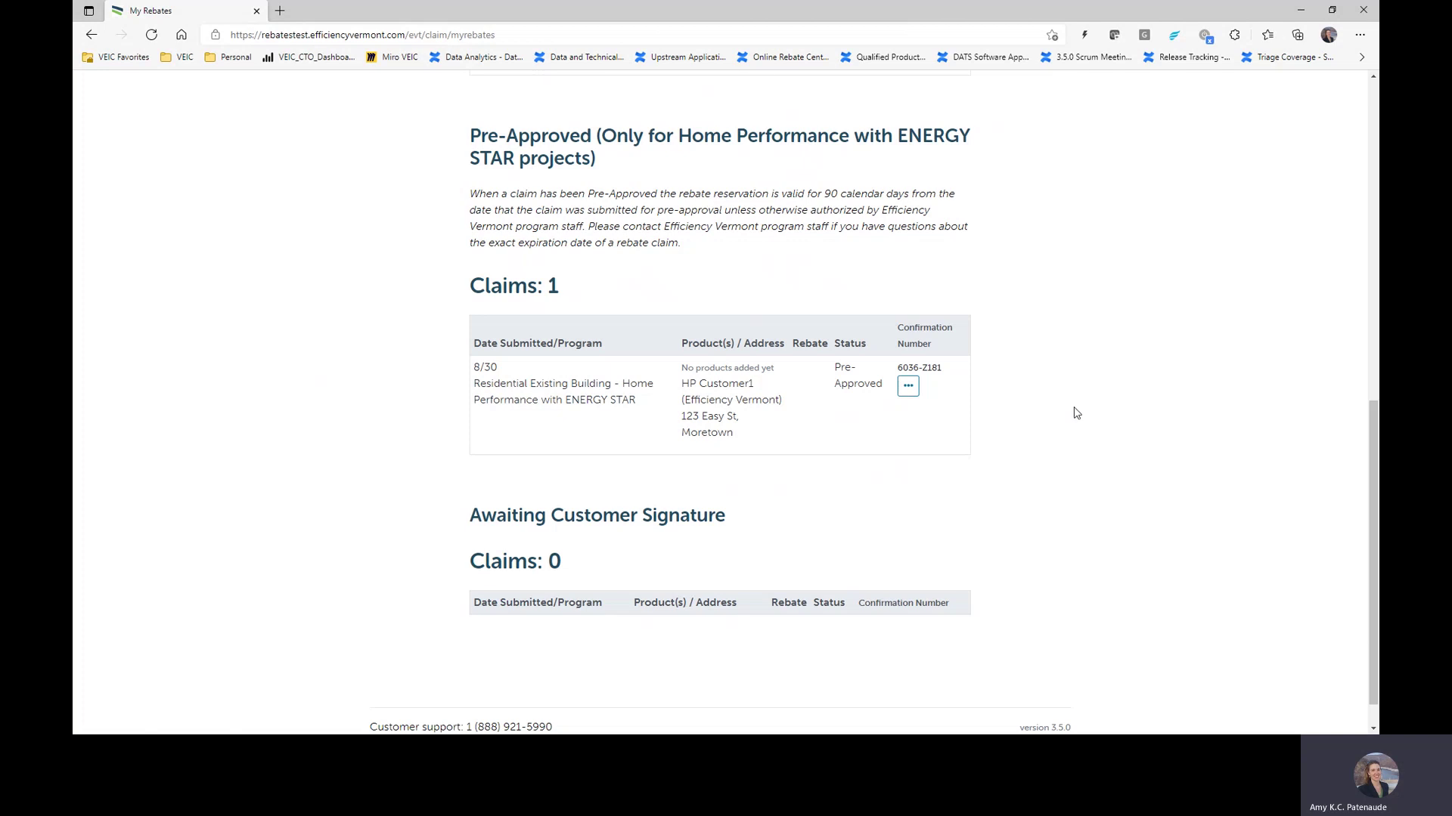
pyautogui.press('F5')
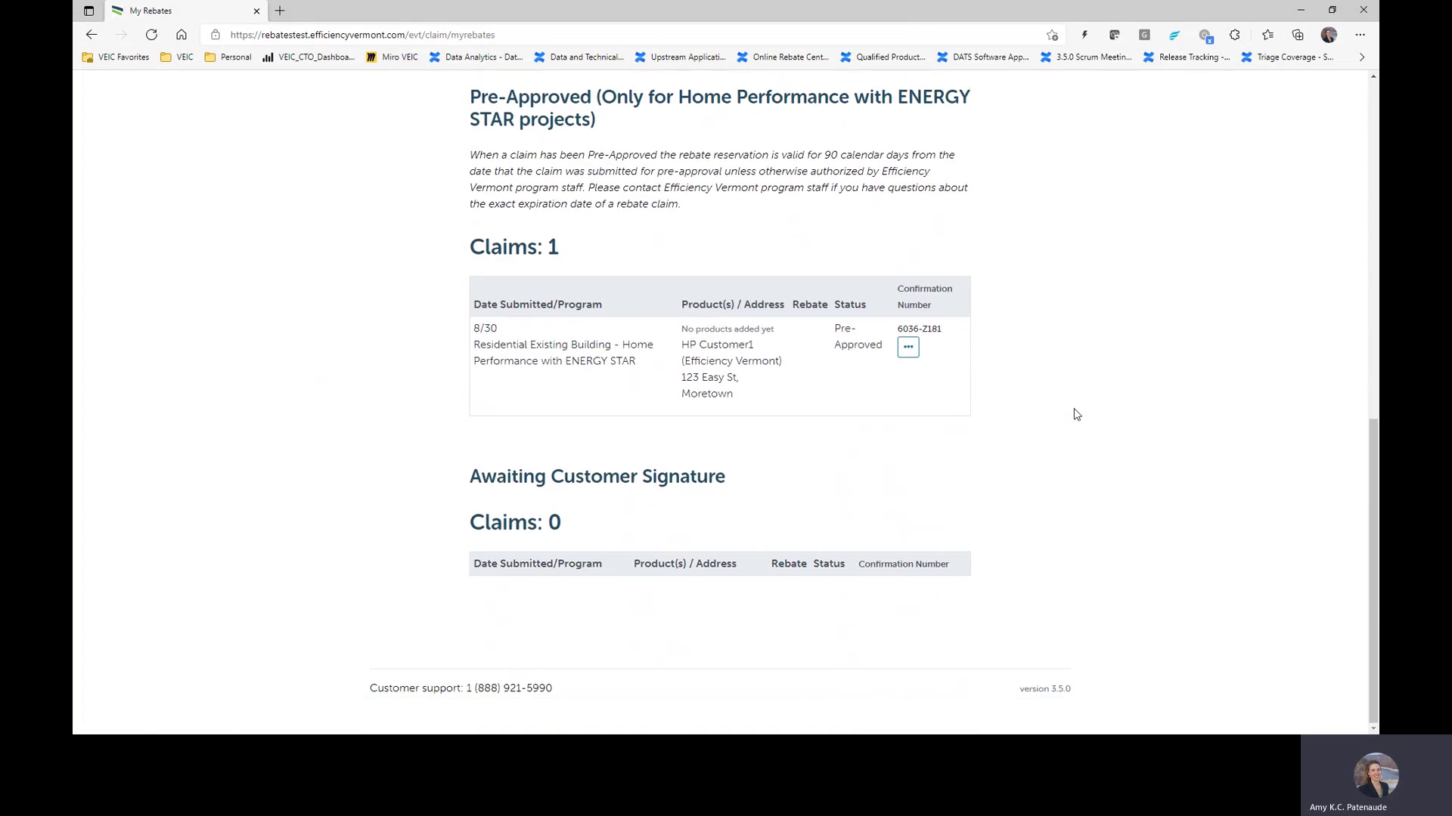
pyautogui.click(914, 355)
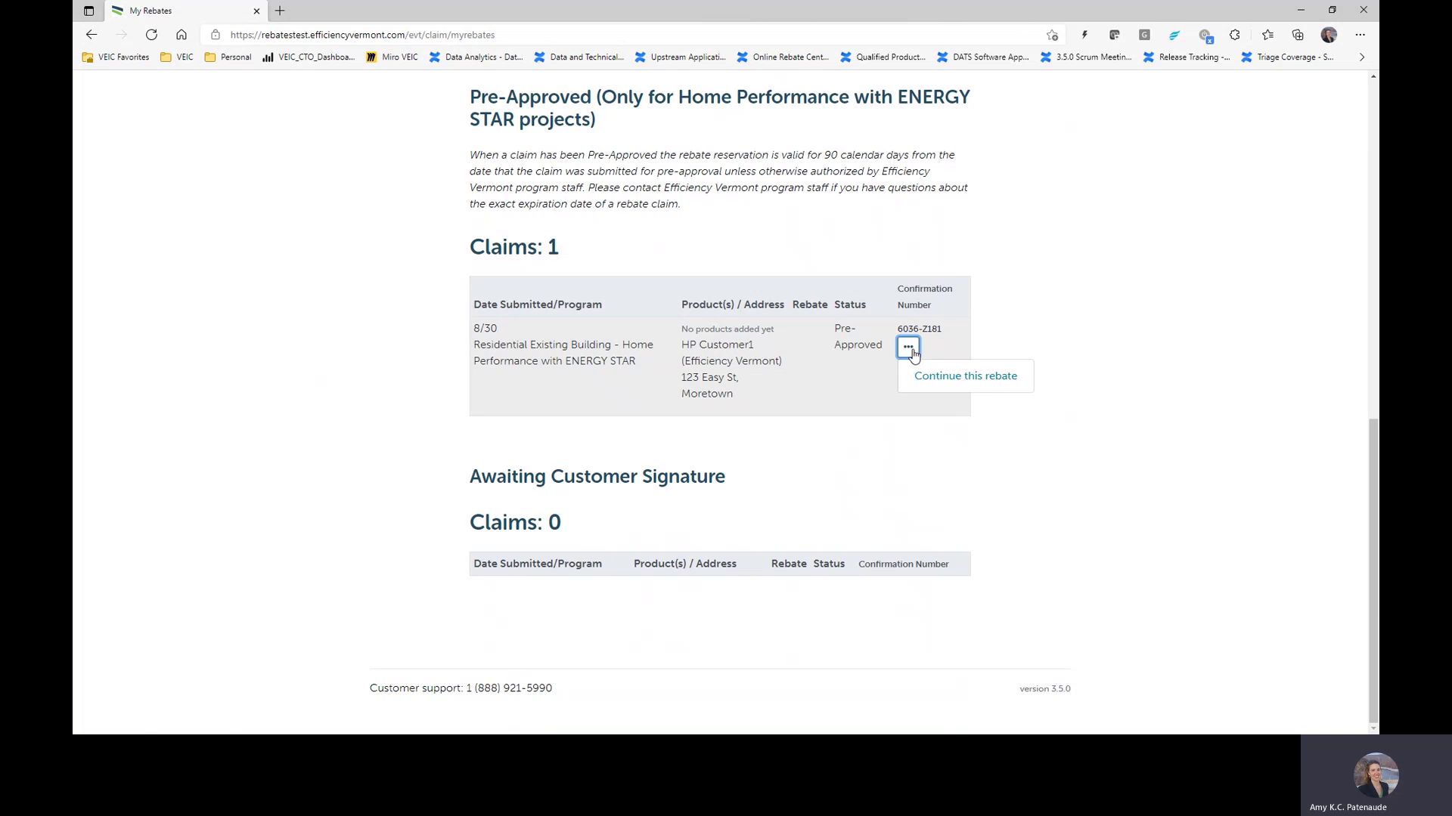
# Step: Resume the pre-approved claim and accept the contact information to reach Installation Location
pyautogui.click(958, 385)
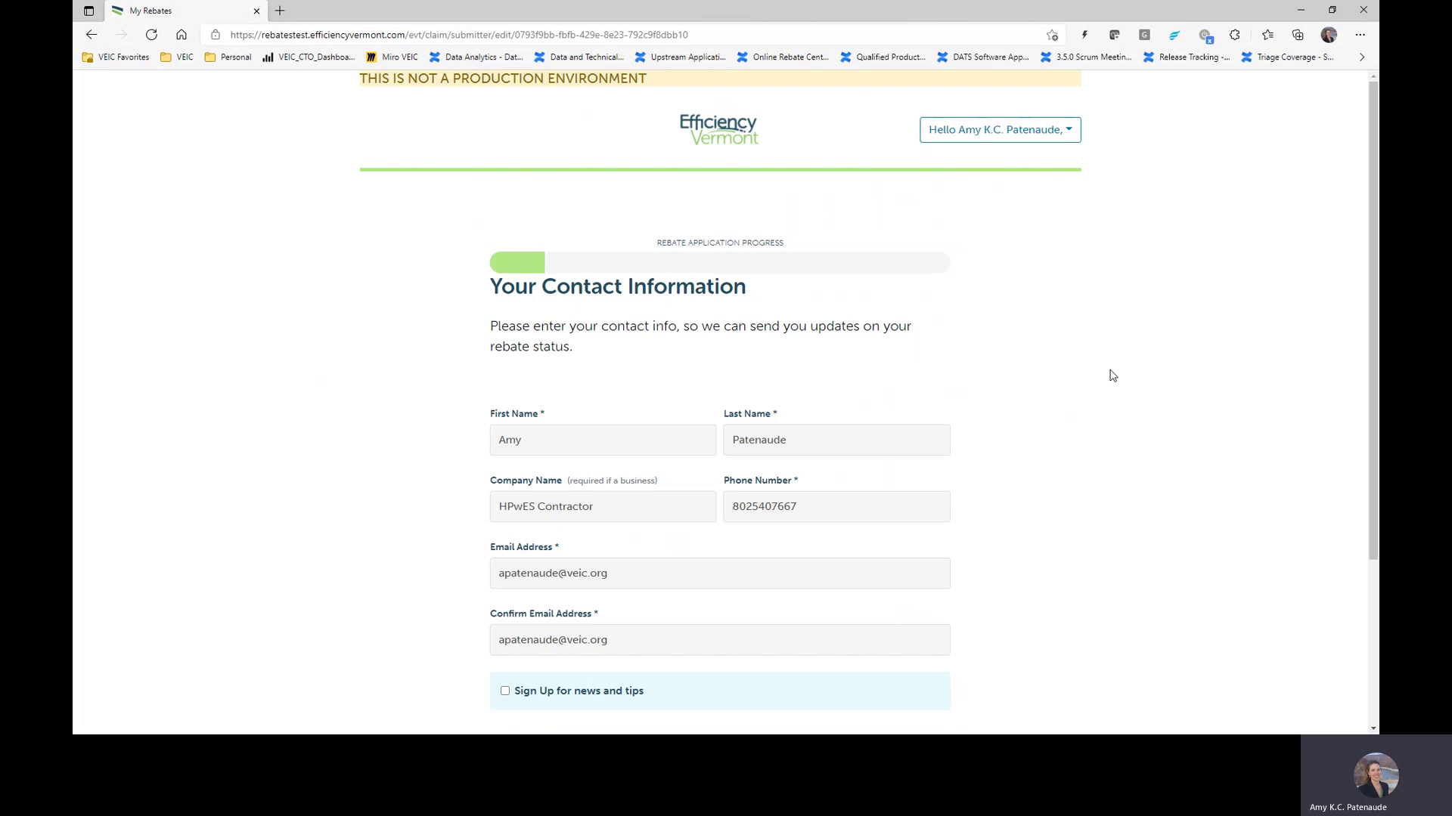
pyautogui.scroll(-3, 1121, 361)
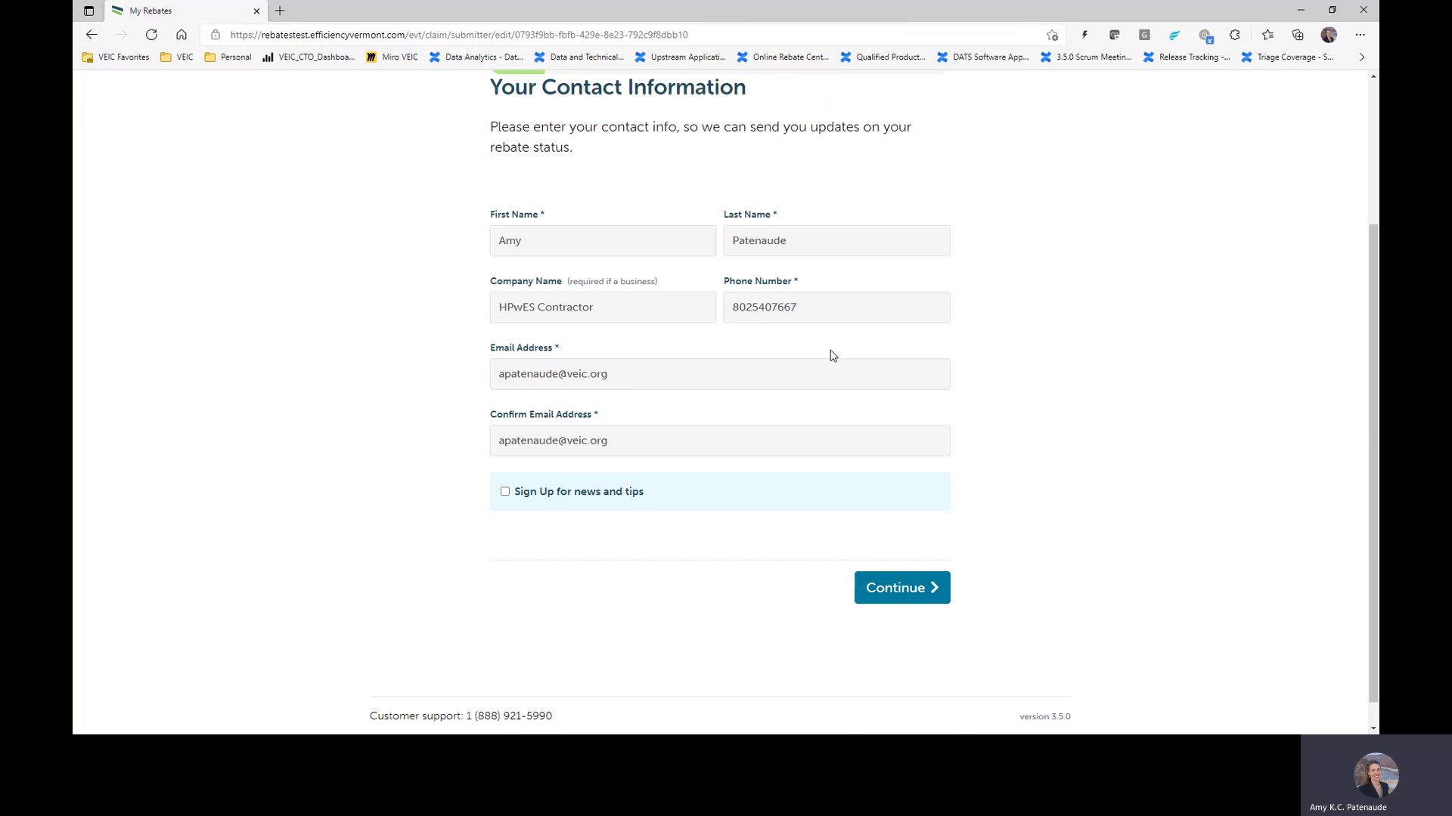
pyautogui.click(932, 593)
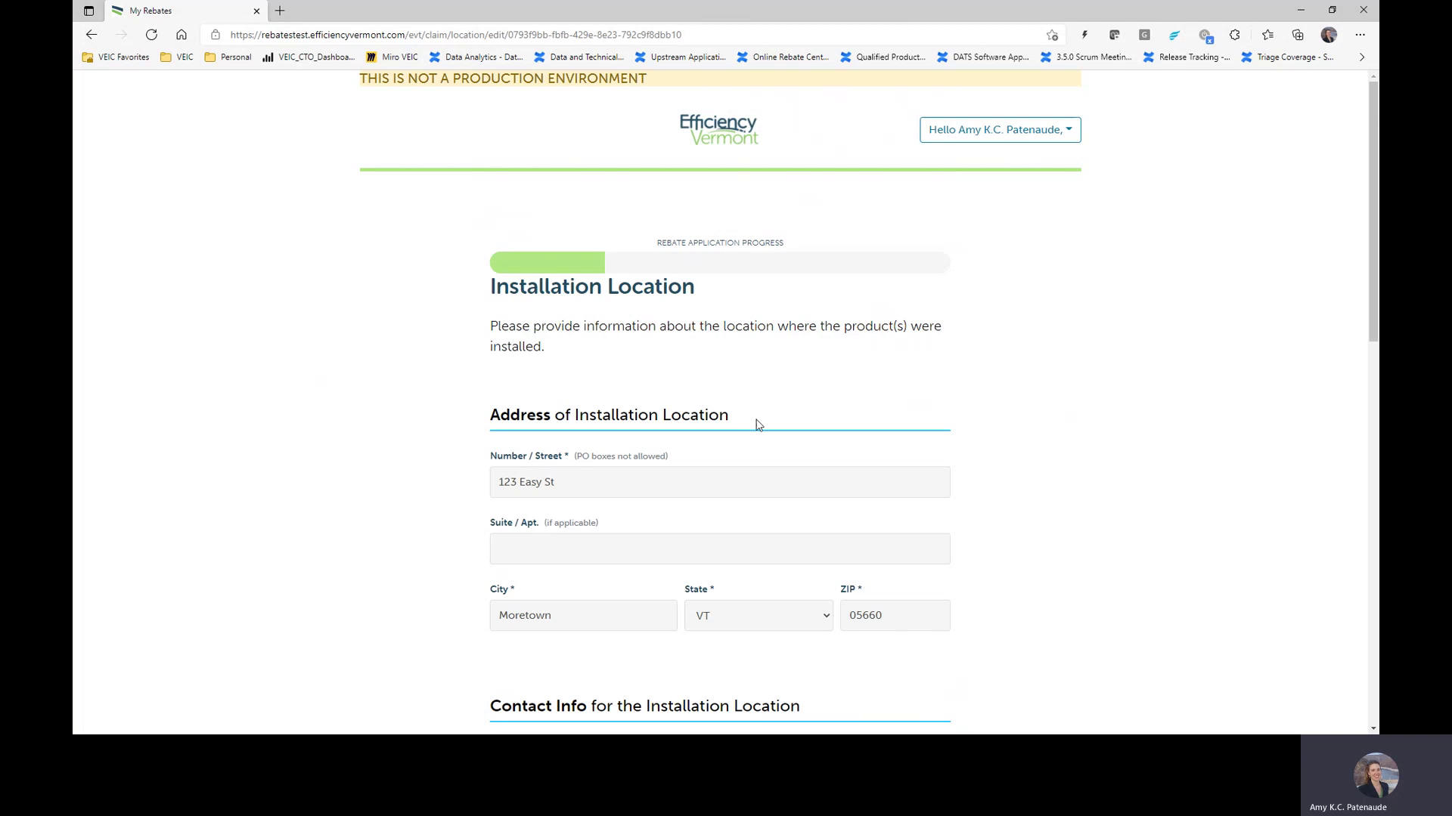
pyautogui.scroll(-8, 756, 420)
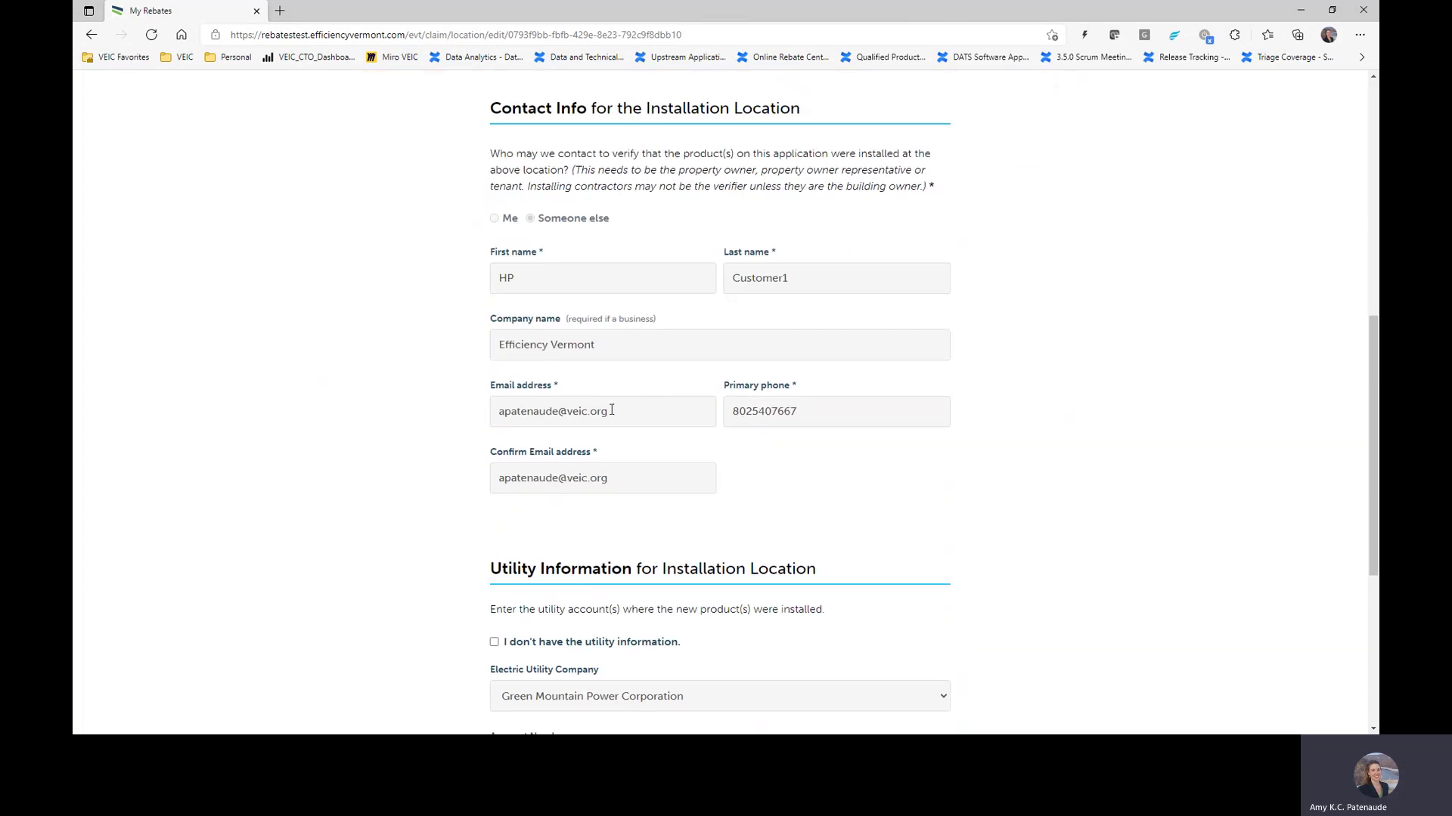
# Step: Replace the site contact's email with the new address and begin retyping its confirmation
pyautogui.tripleClick(612, 410)
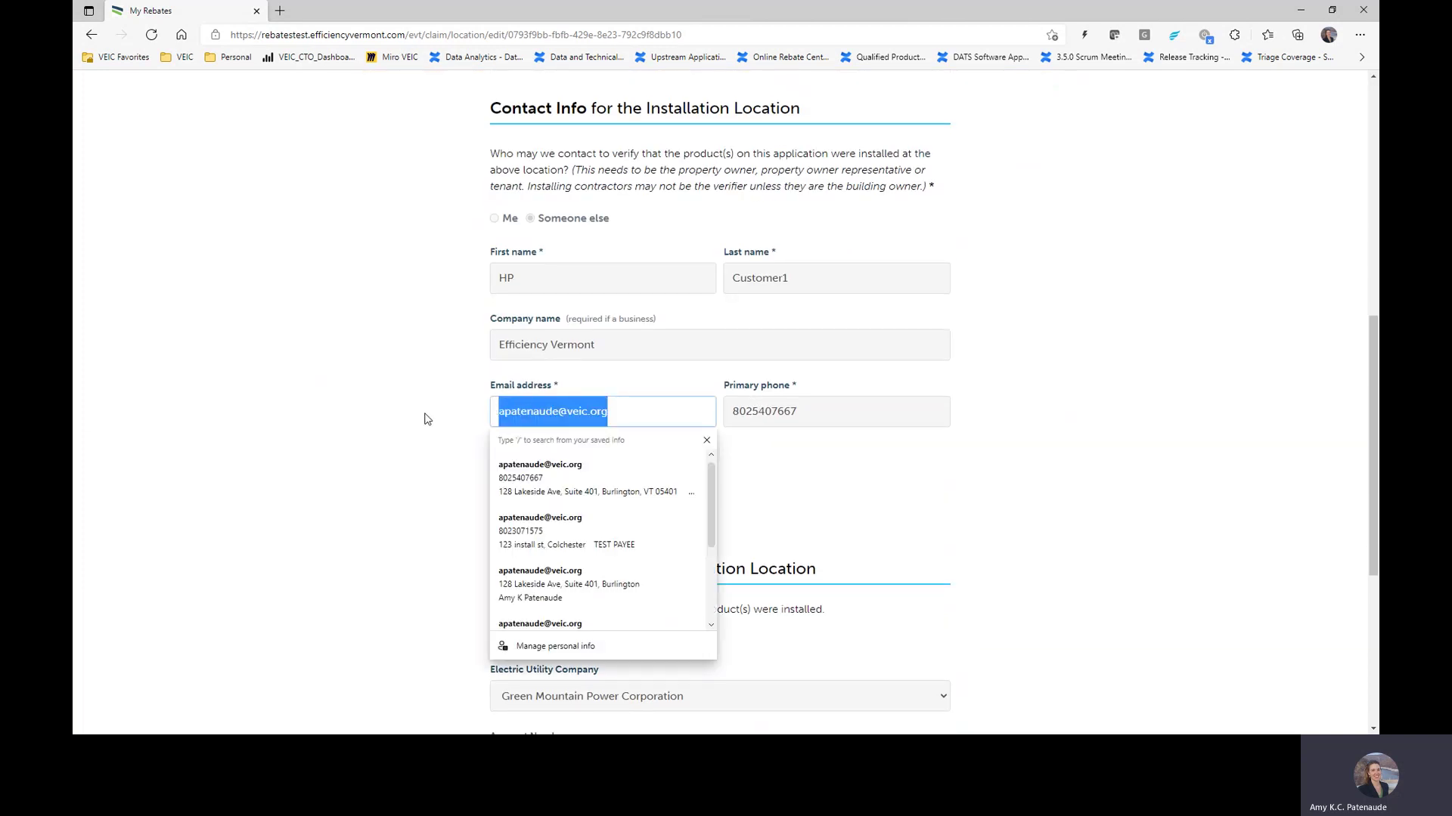
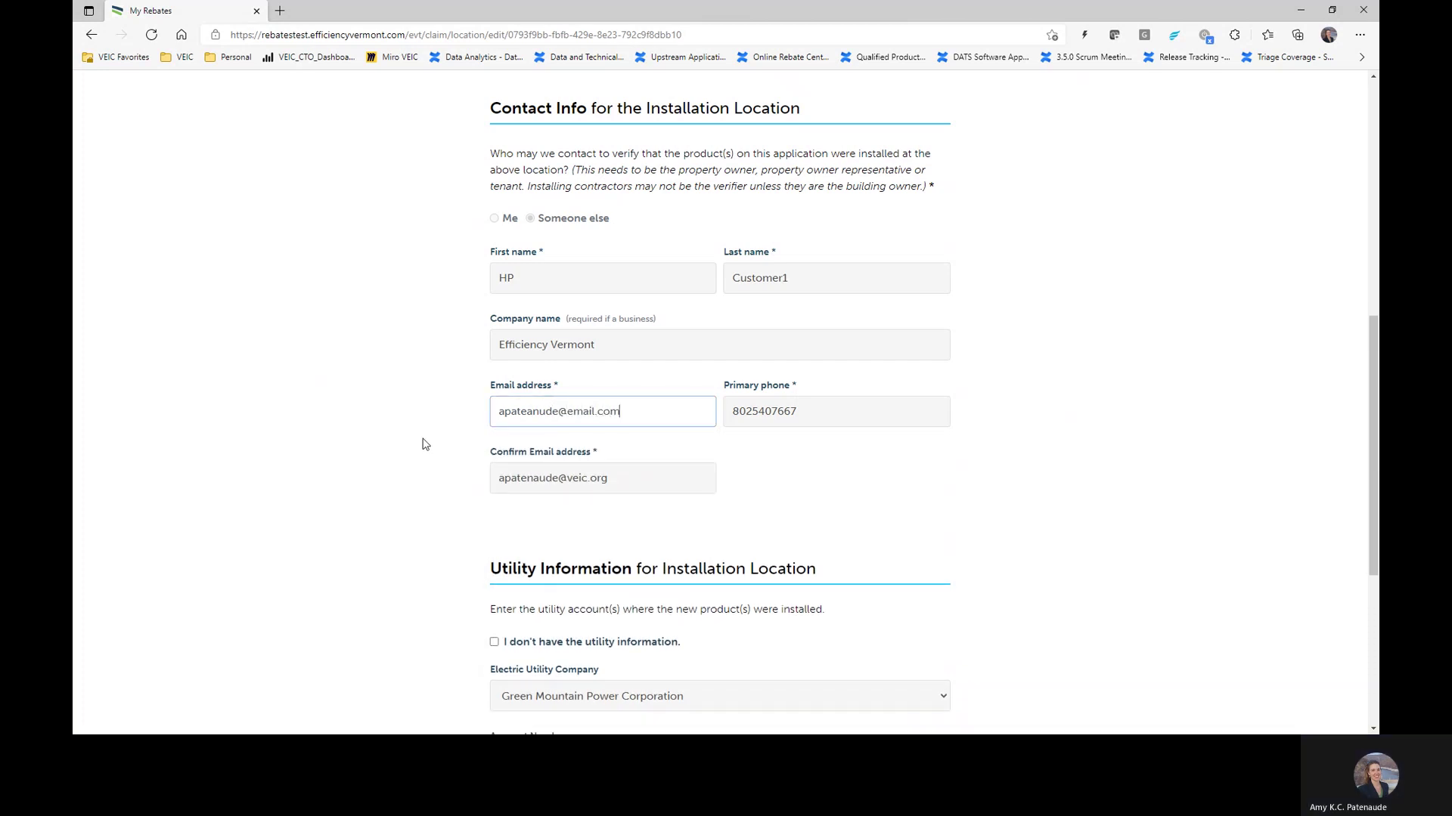
pyautogui.click(636, 489)
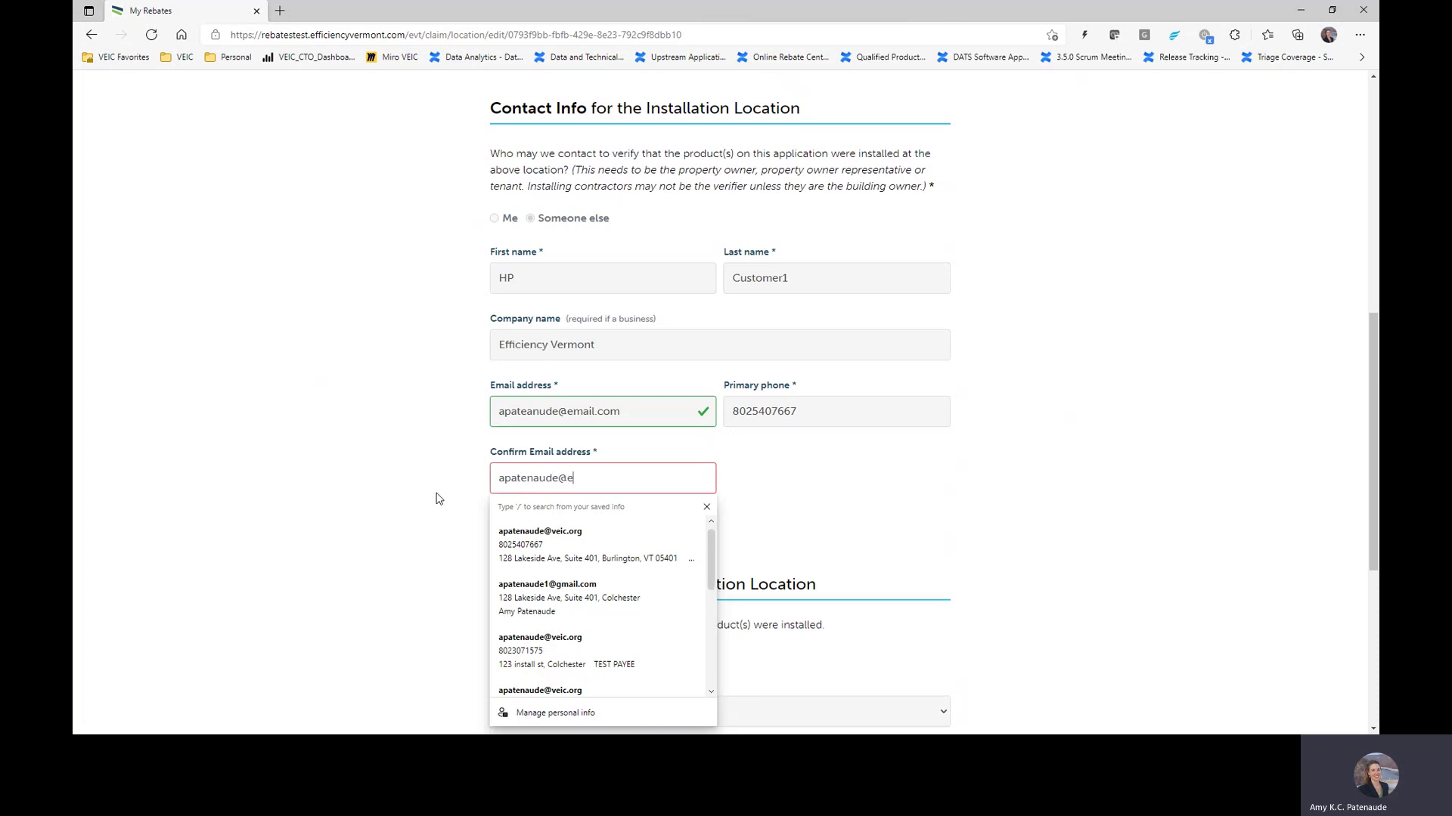
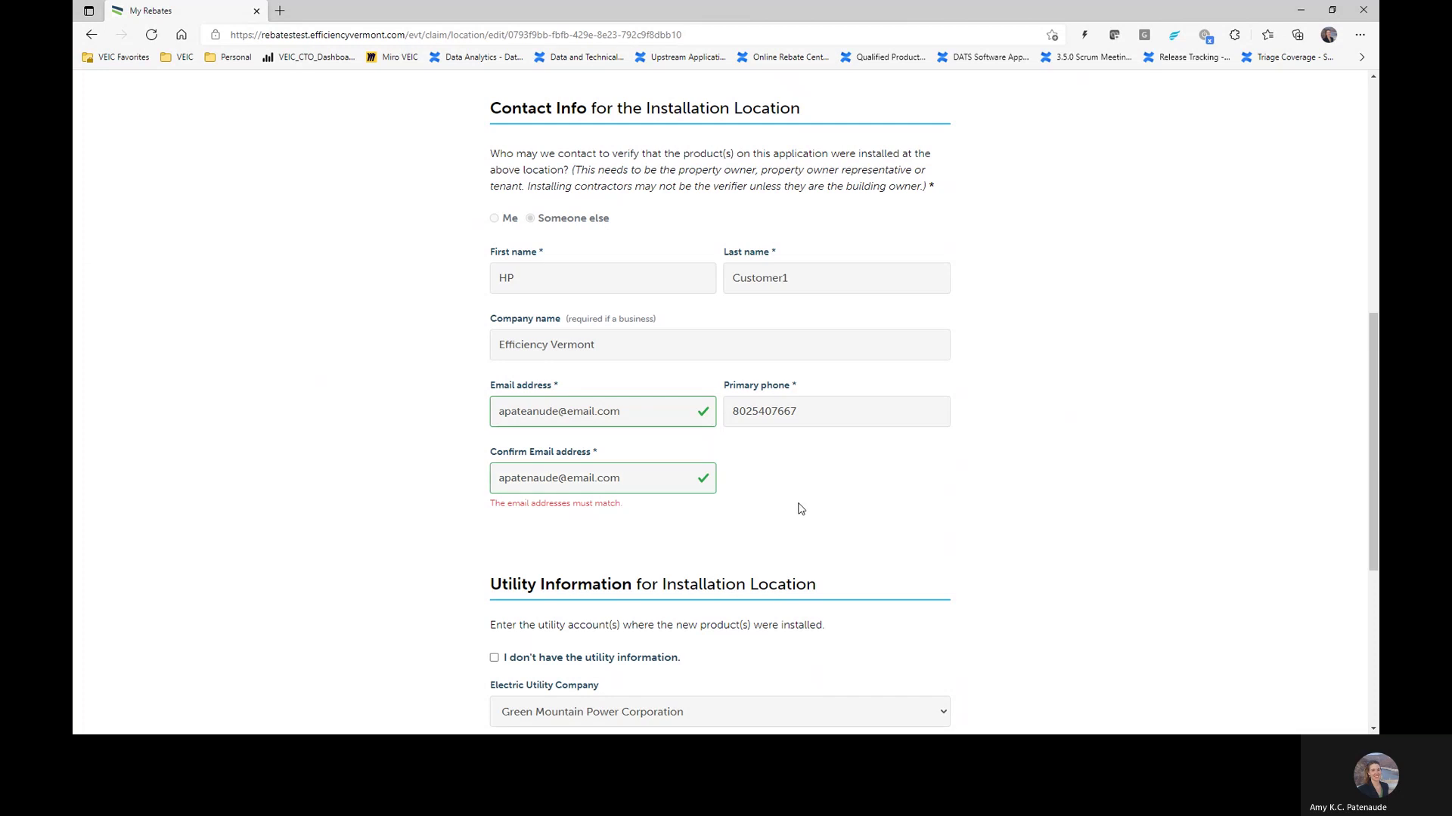
# Step: Mark the utility information as unavailable, dismiss the notice, then restore the utility fields
pyautogui.scroll(-4, 798, 505)
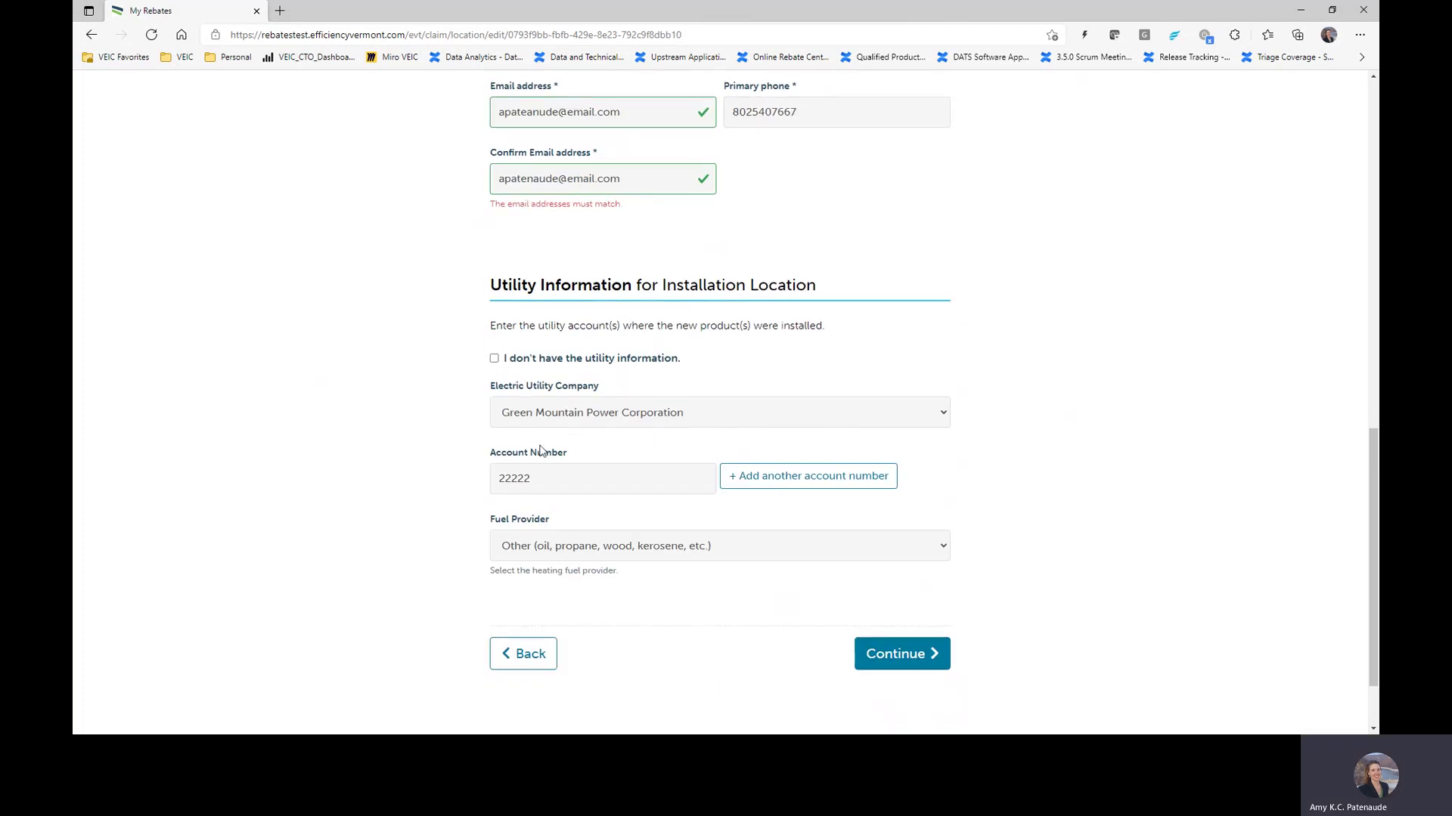
pyautogui.click(514, 363)
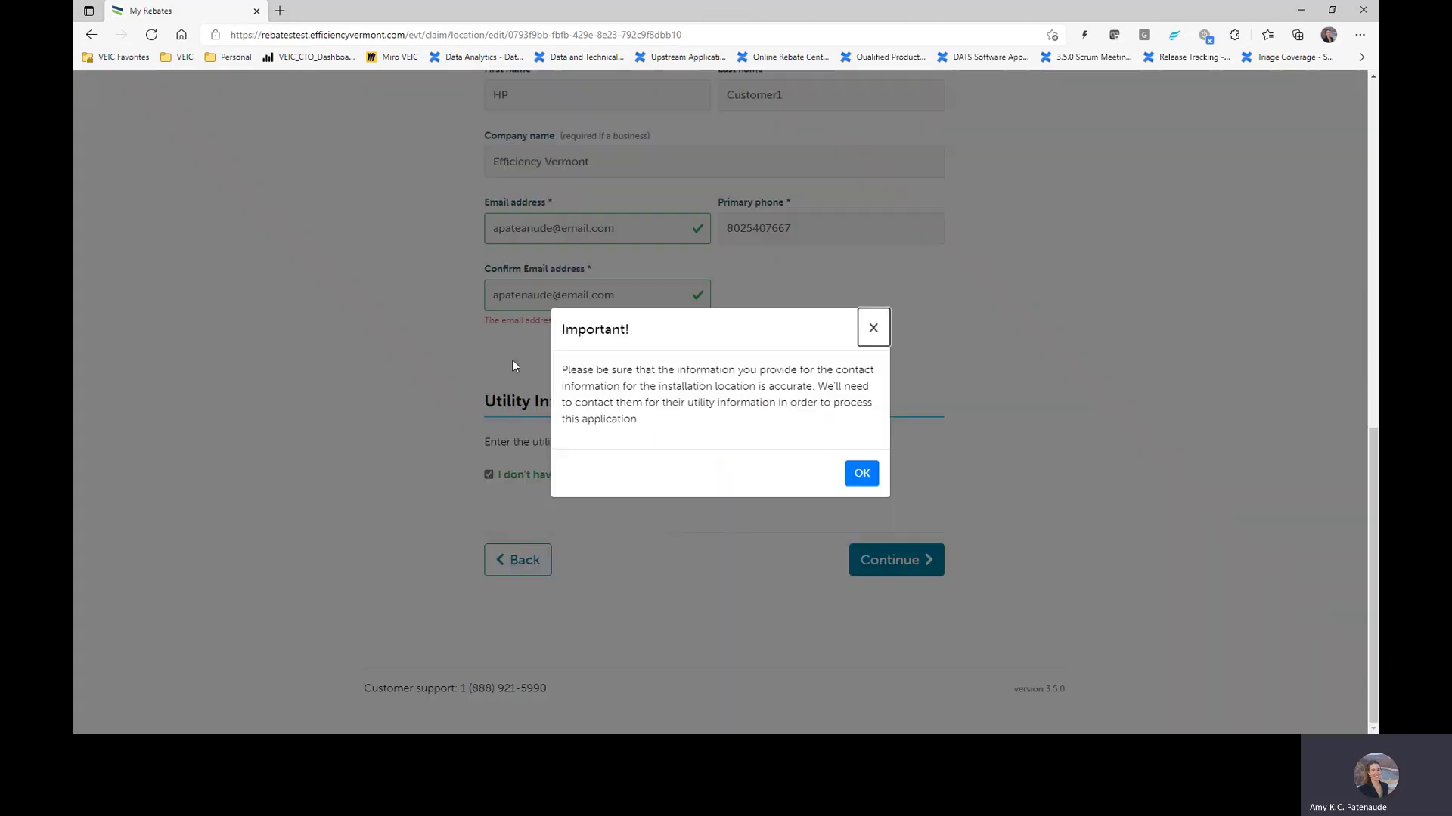
pyautogui.click(862, 473)
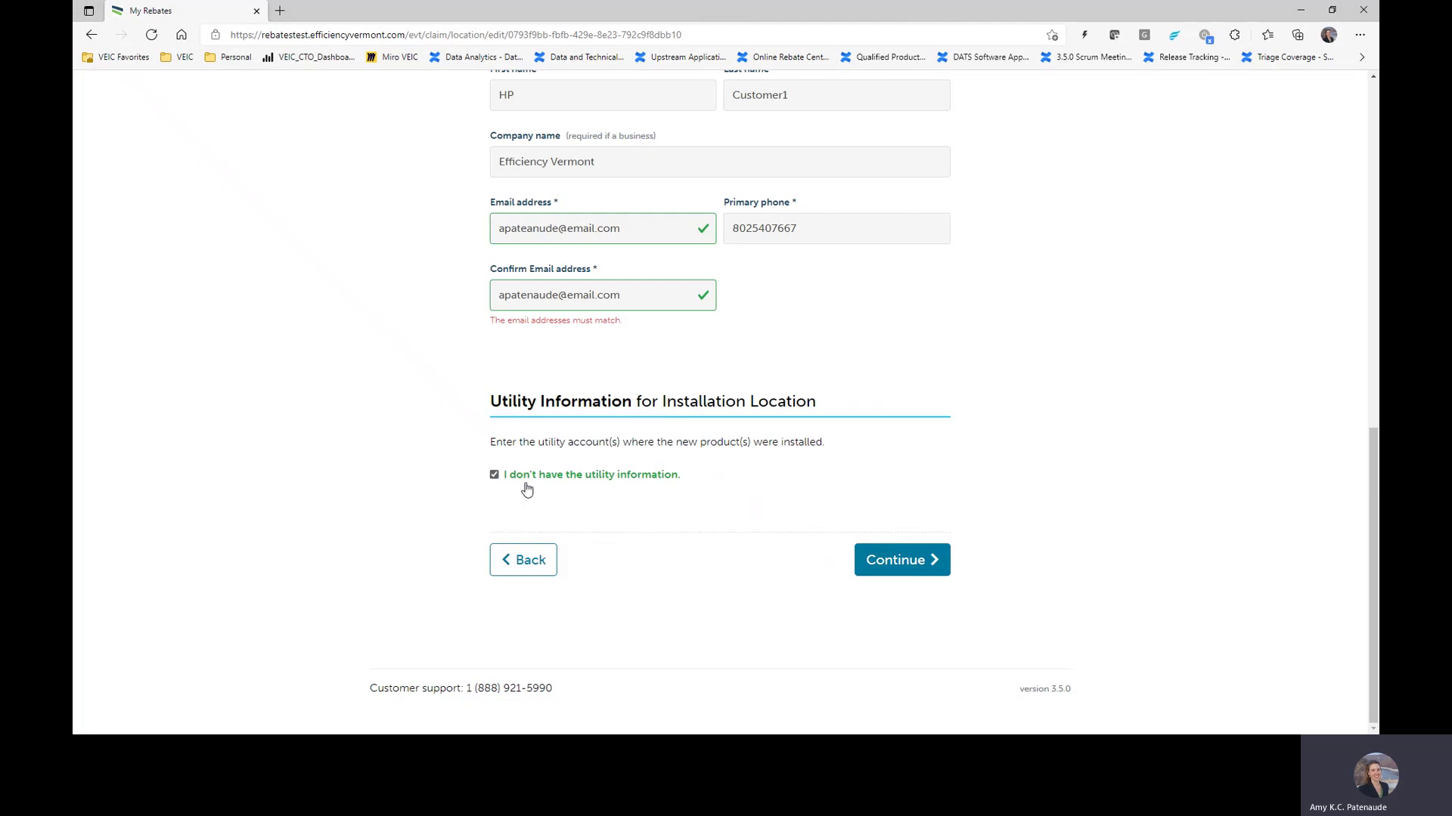
pyautogui.click(492, 477)
pyautogui.scroll(-3, 715, 371)
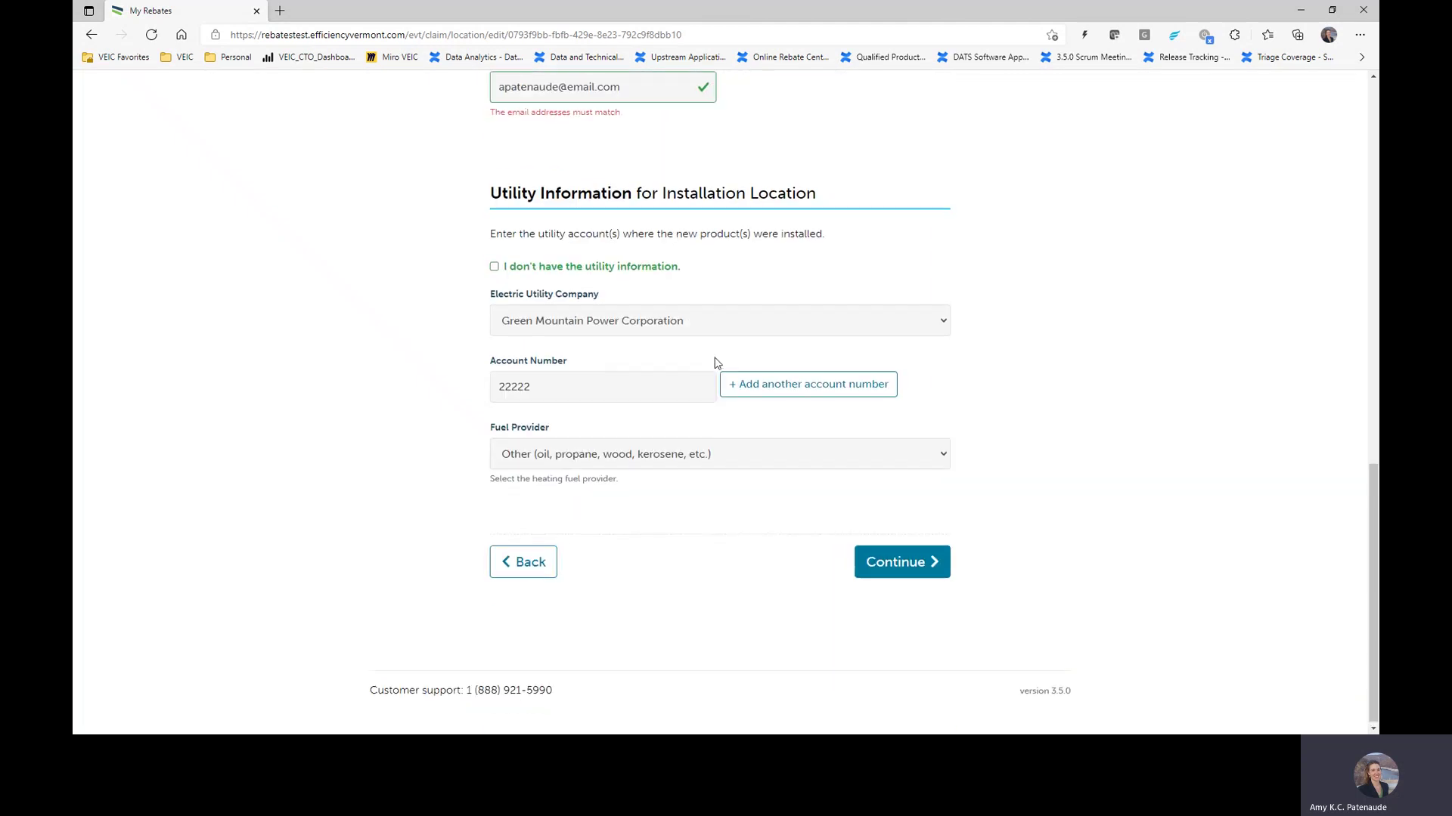
# Step: Keep Green Mountain Power Corporation with its account number and set the fuel provider to Other
pyautogui.click(687, 328)
pyautogui.click(685, 431)
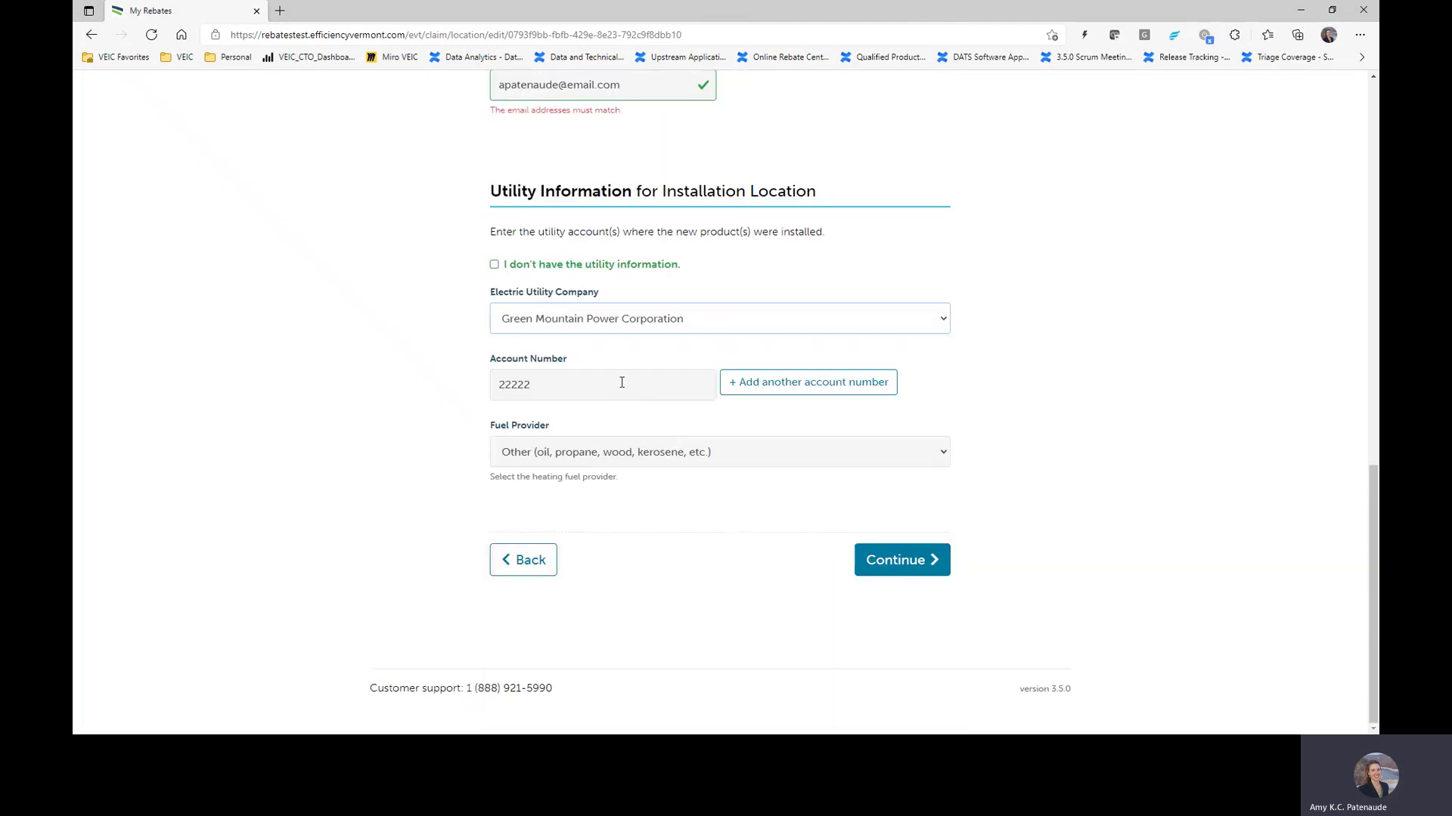
pyautogui.click(542, 390)
pyautogui.doubleClick(542, 391)
pyautogui.click(629, 459)
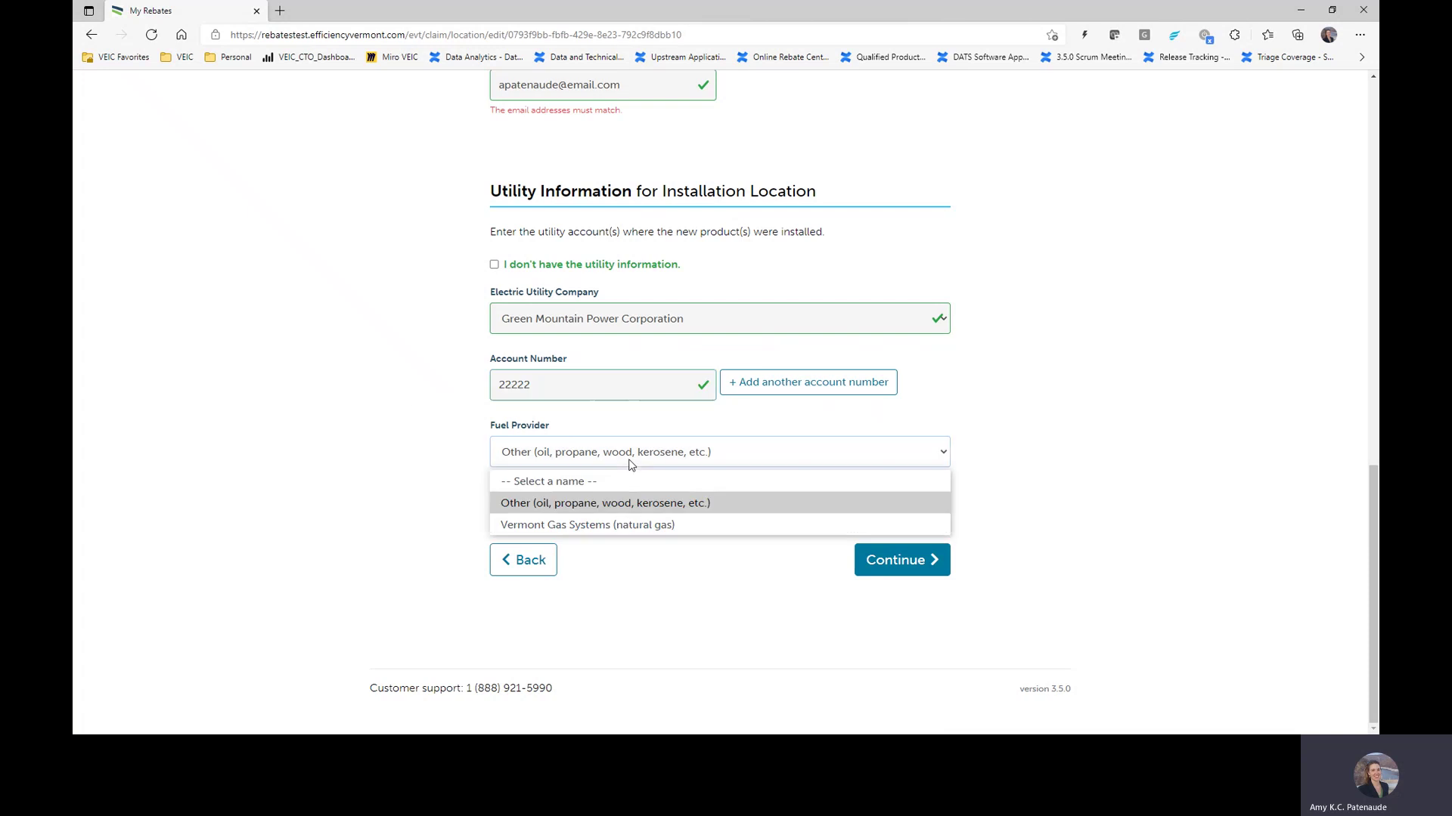
pyautogui.click(623, 524)
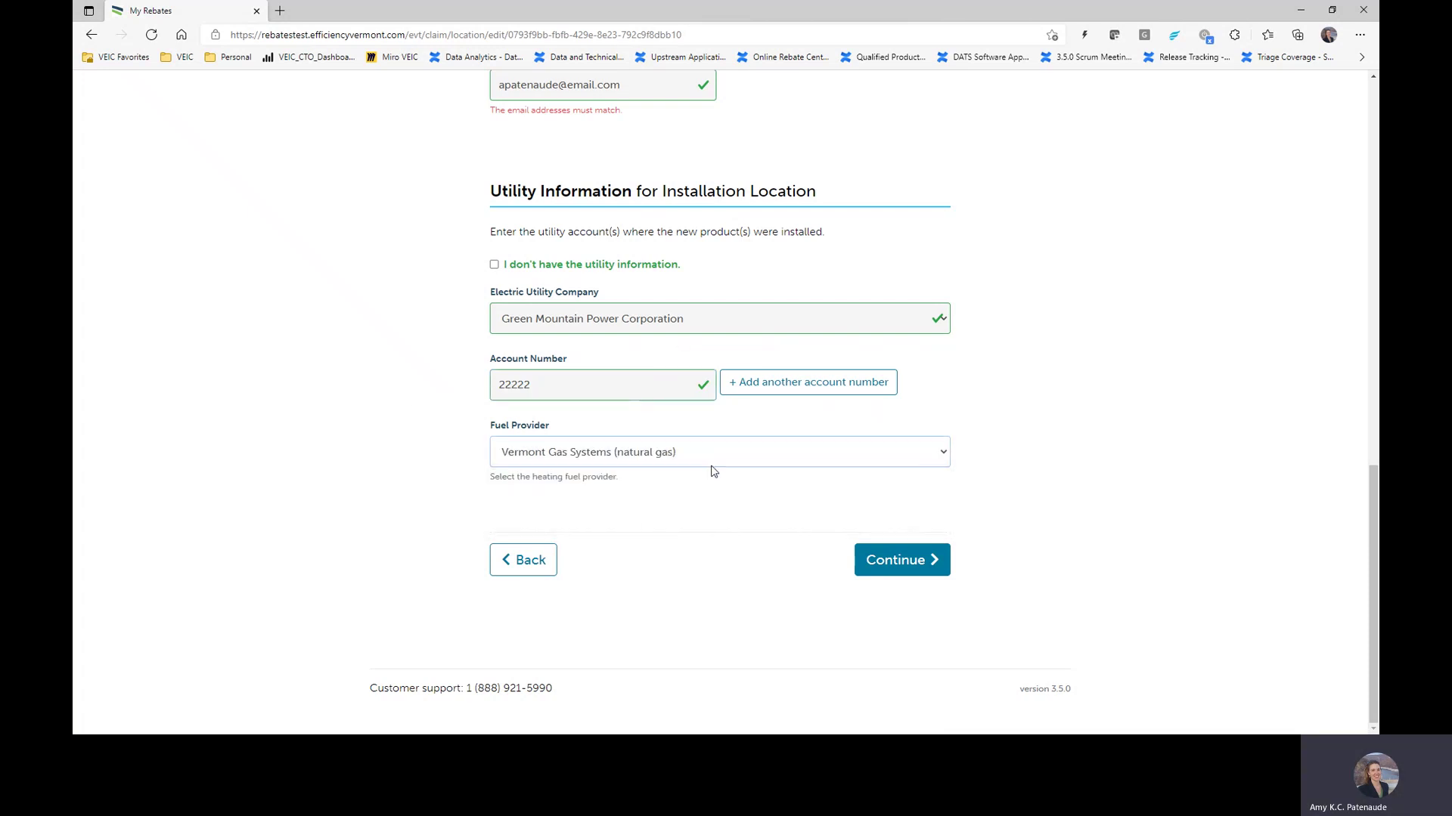
pyautogui.click(741, 458)
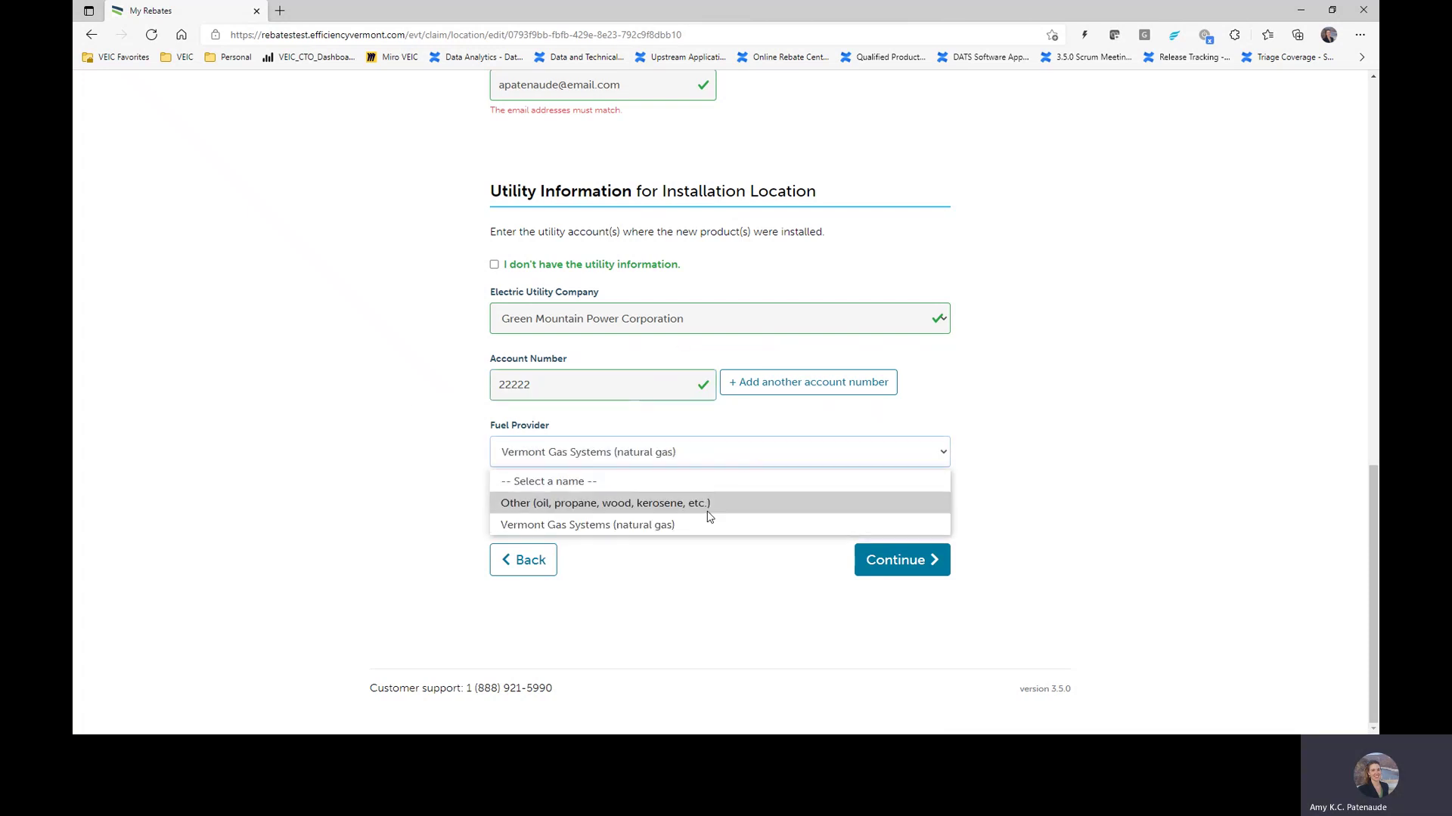
pyautogui.click(710, 513)
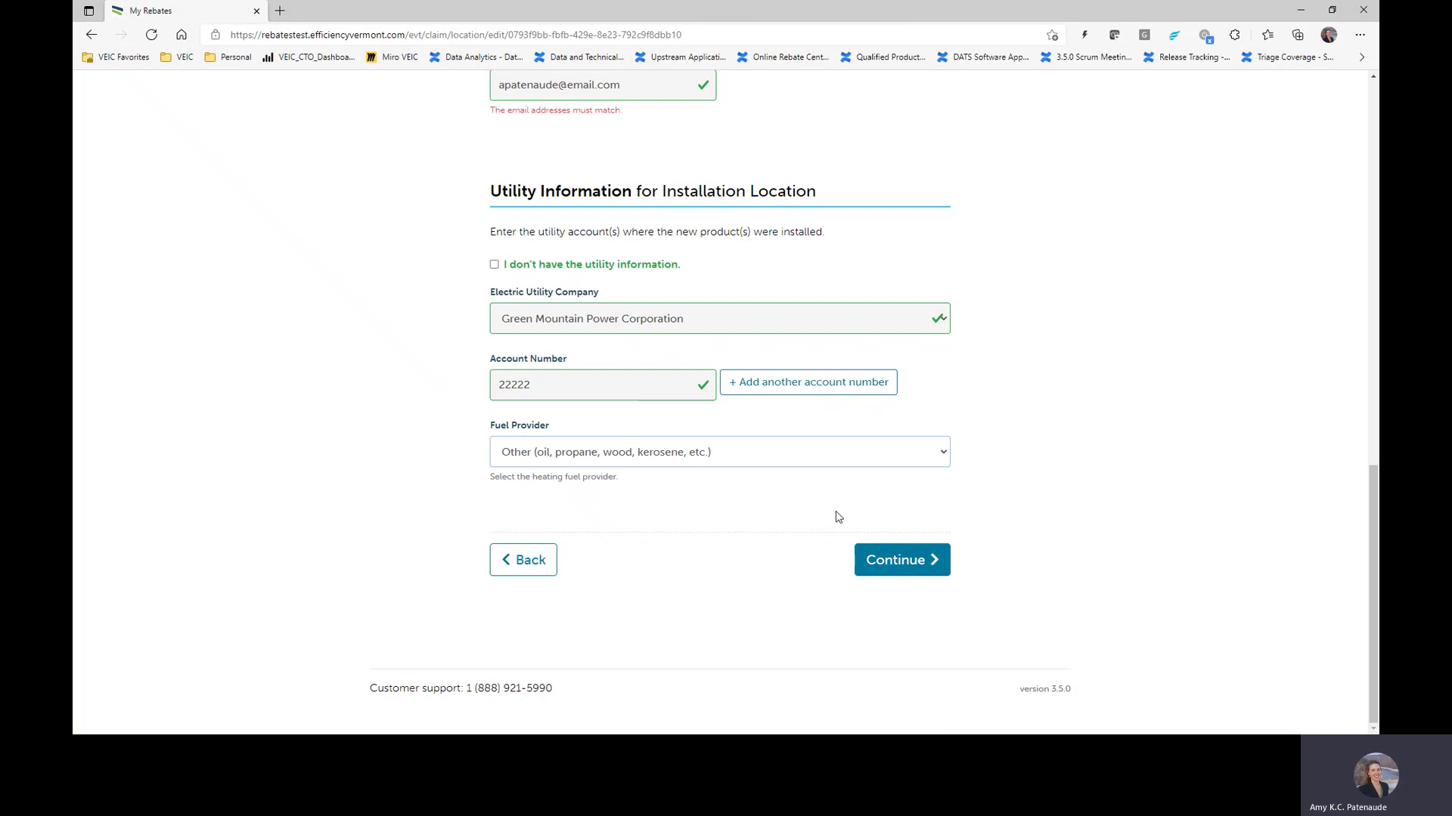
# Step: After a blocked Continue, retype the site contact's email so it matches the confirmation
pyautogui.click(904, 561)
pyautogui.scroll(4, 803, 414)
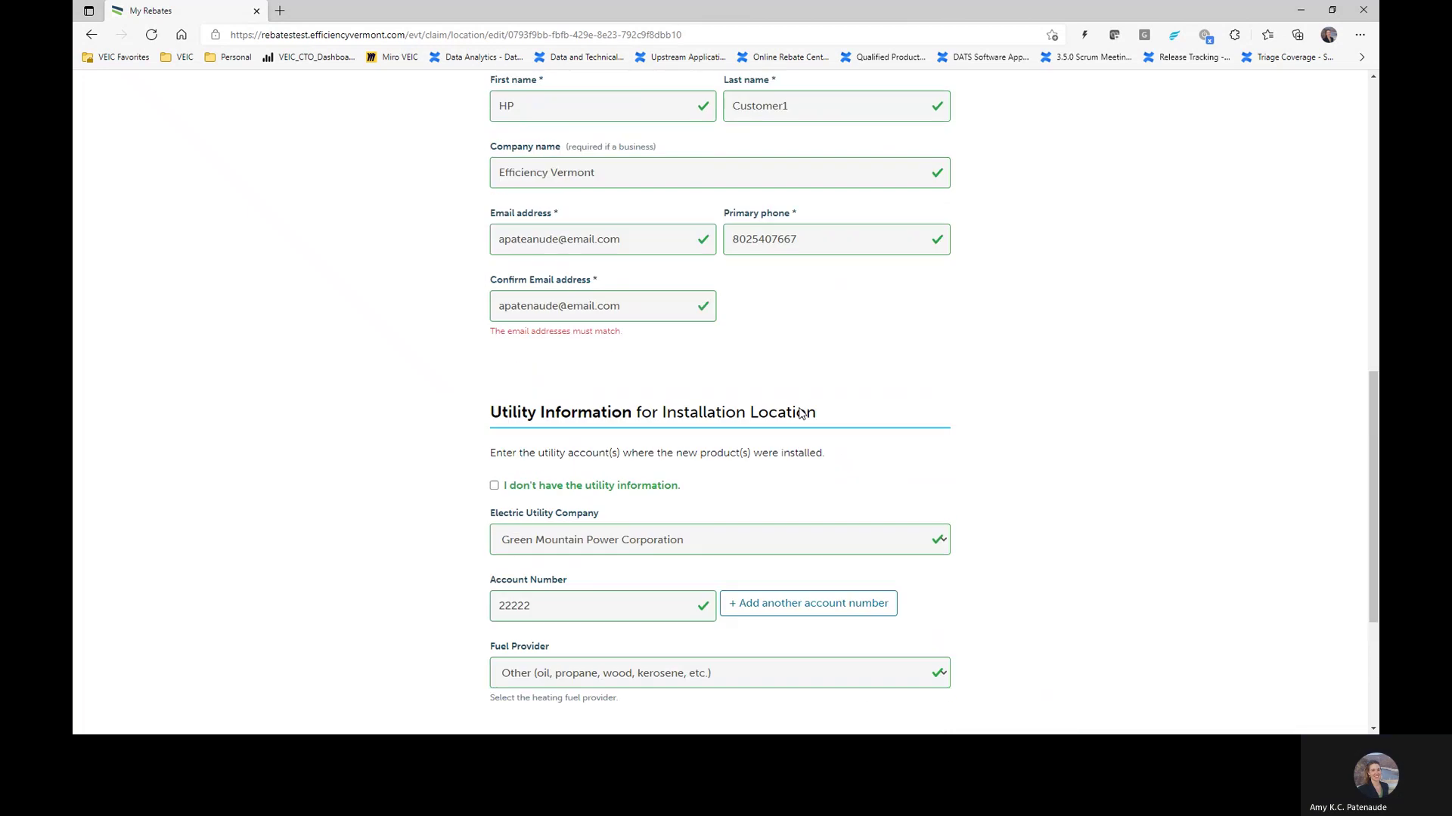
pyautogui.click(654, 382)
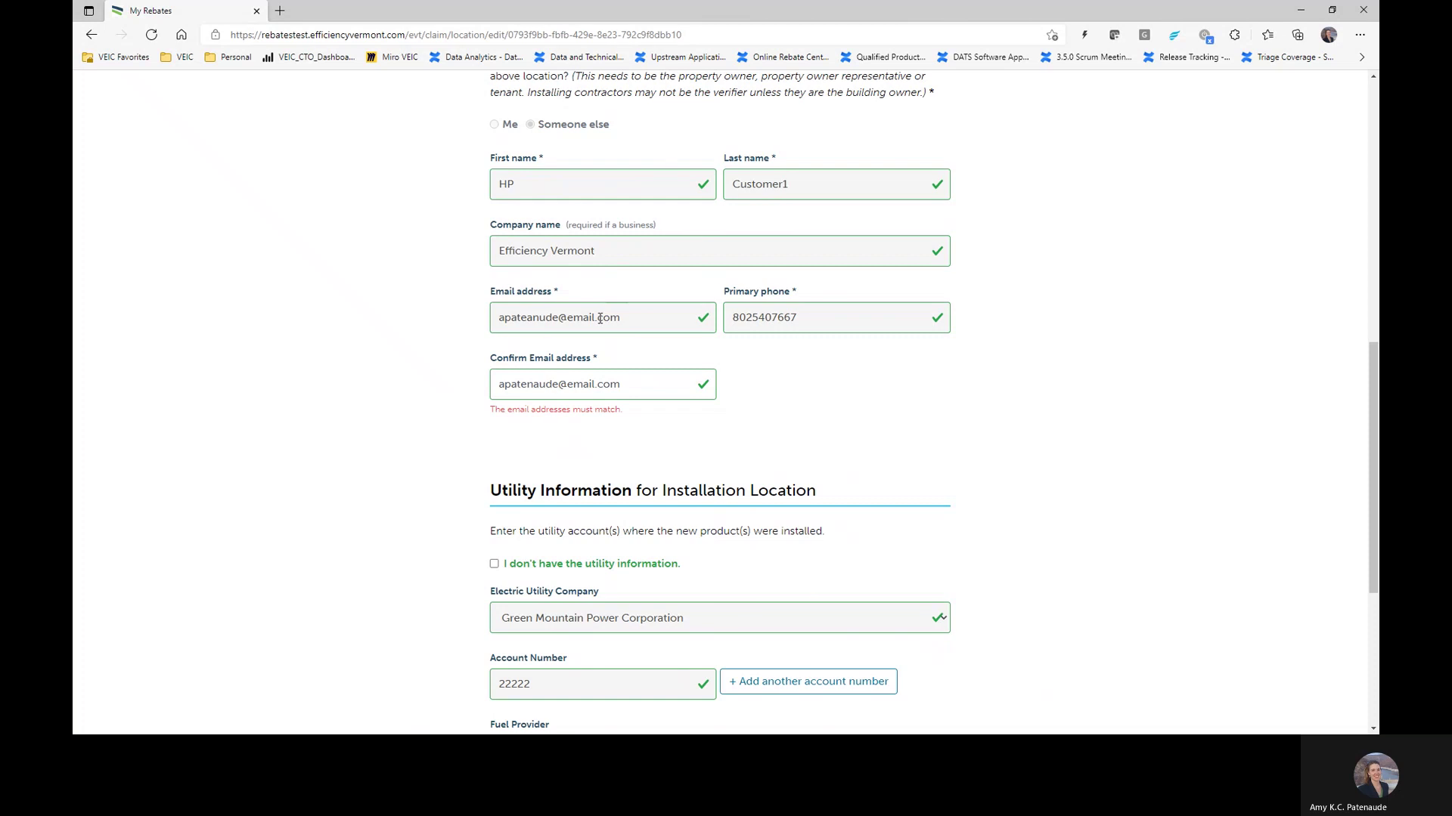
pyautogui.moveTo(648, 320); pyautogui.dragTo(485, 328)
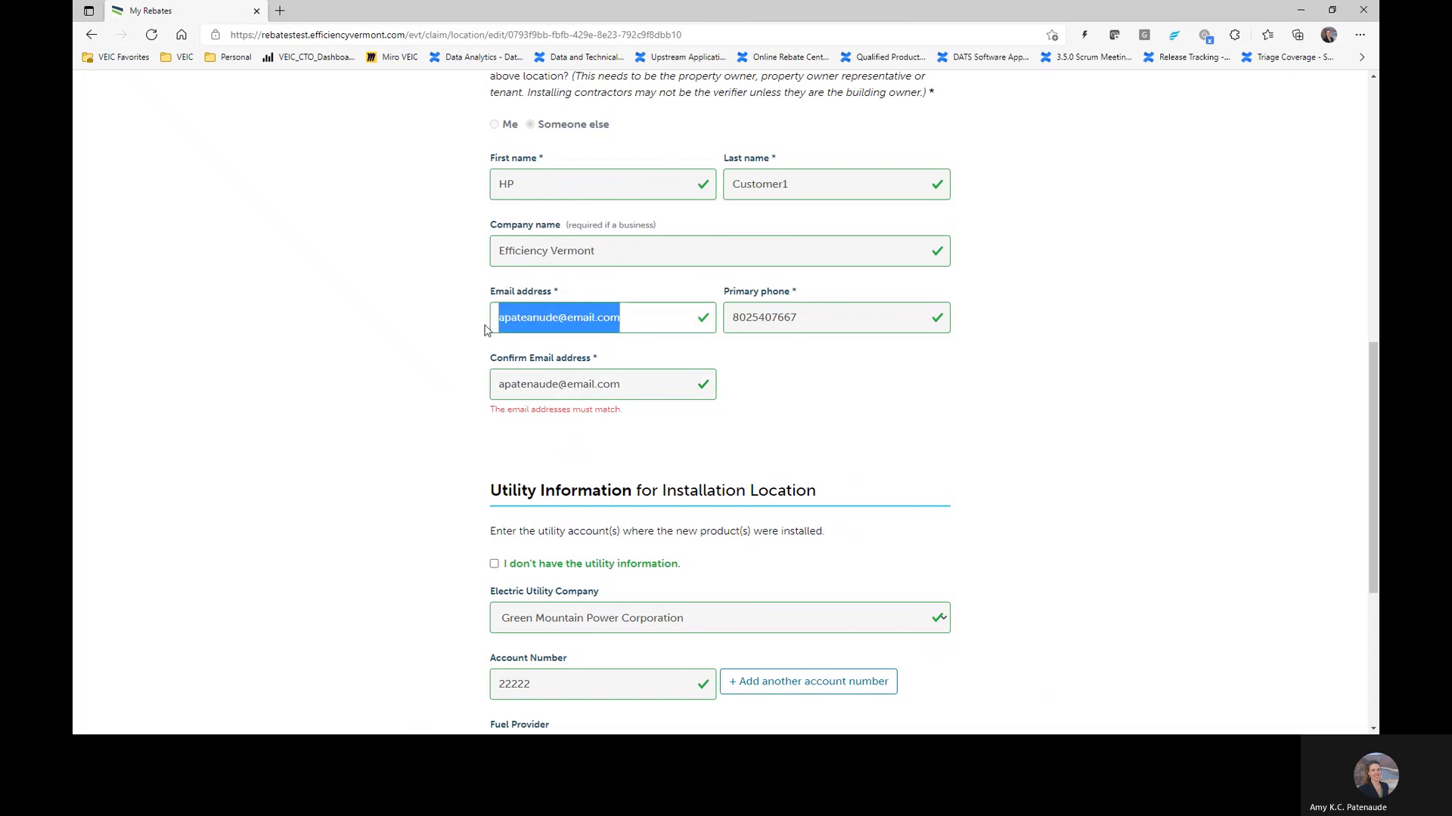
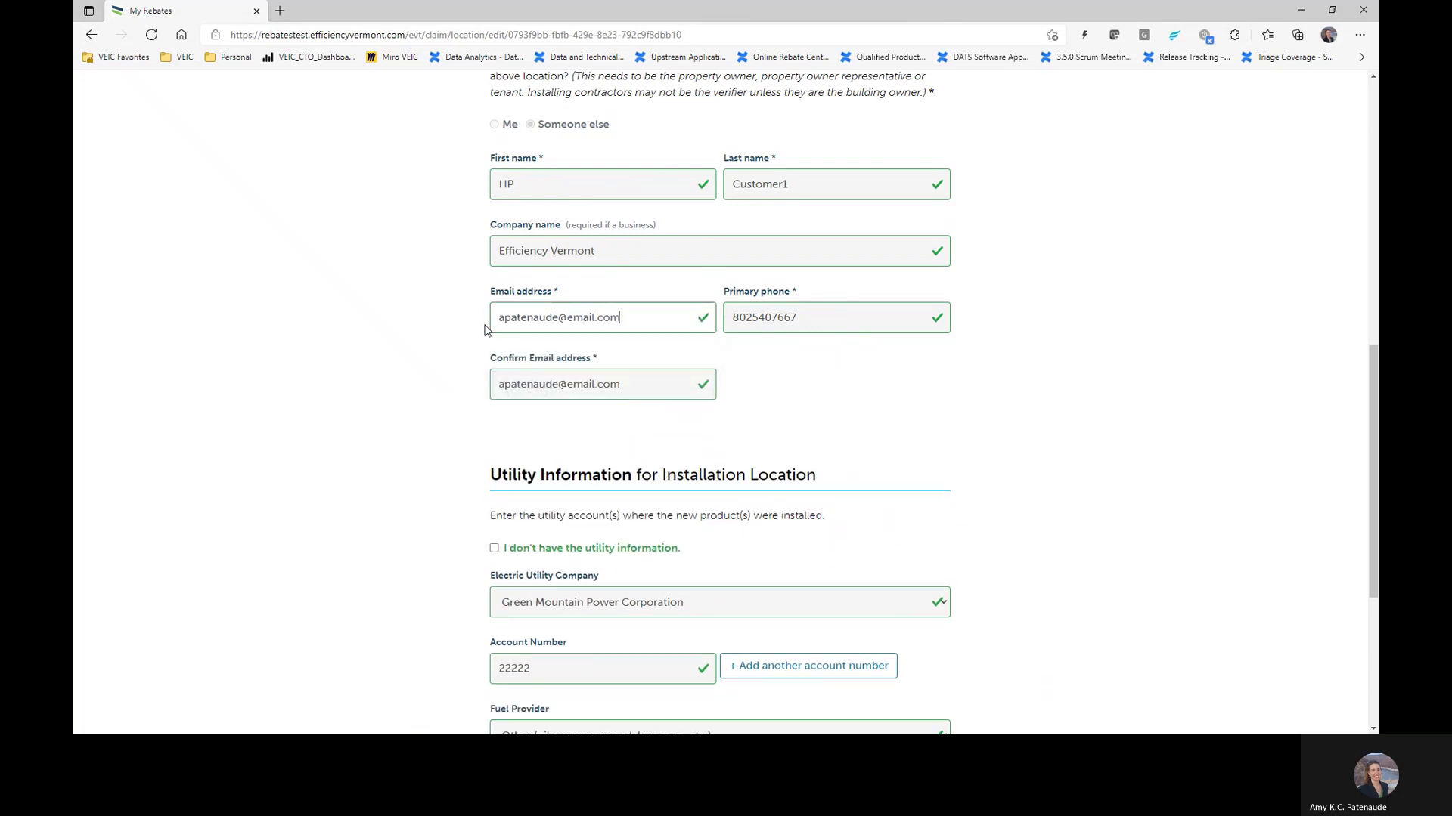
pyautogui.click(925, 395)
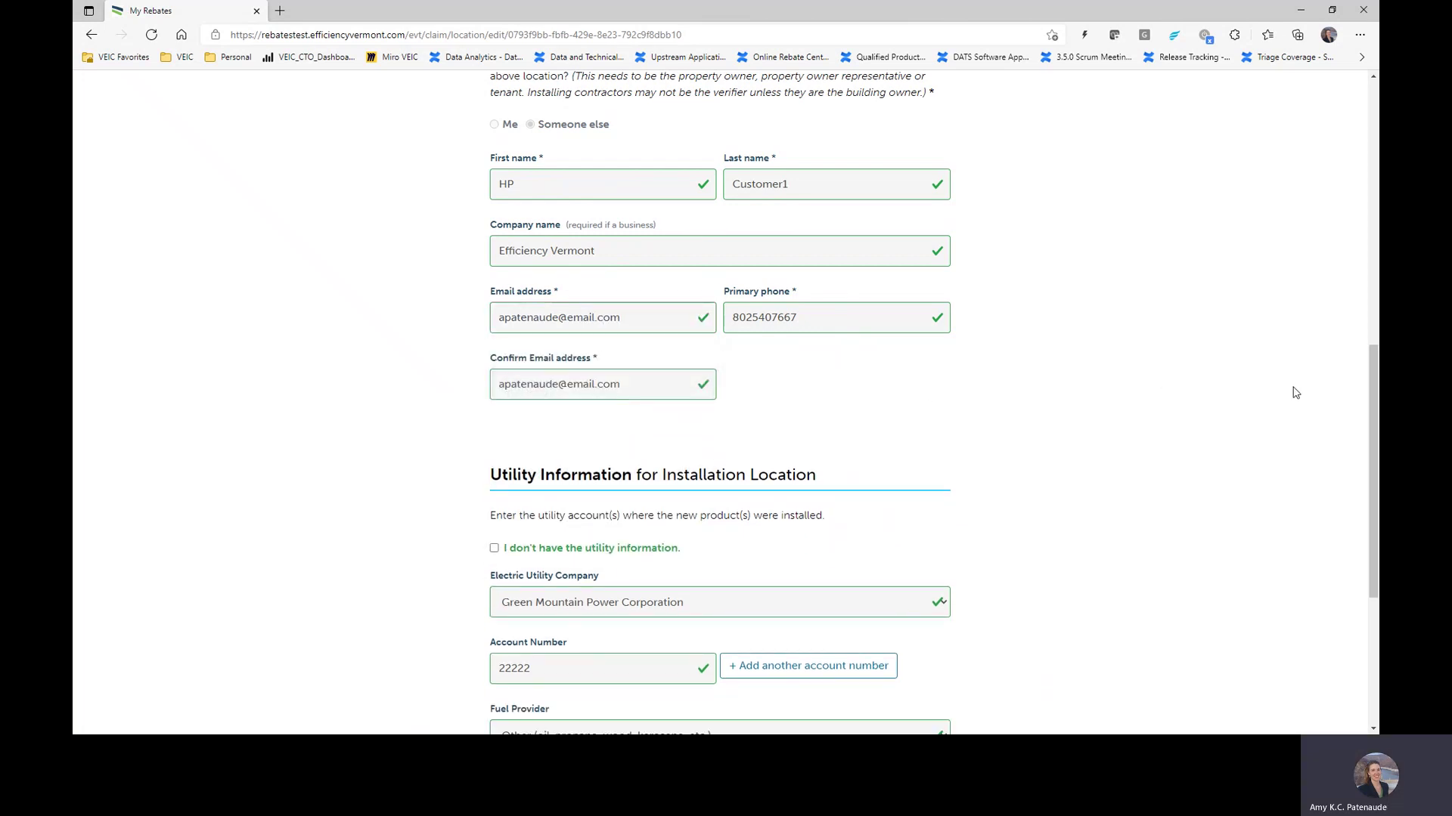
pyautogui.scroll(-5, 1164, 389)
# Step: Move on to Home Performance and set Total and Conditioned area to 1400 ft²
pyautogui.click(925, 559)
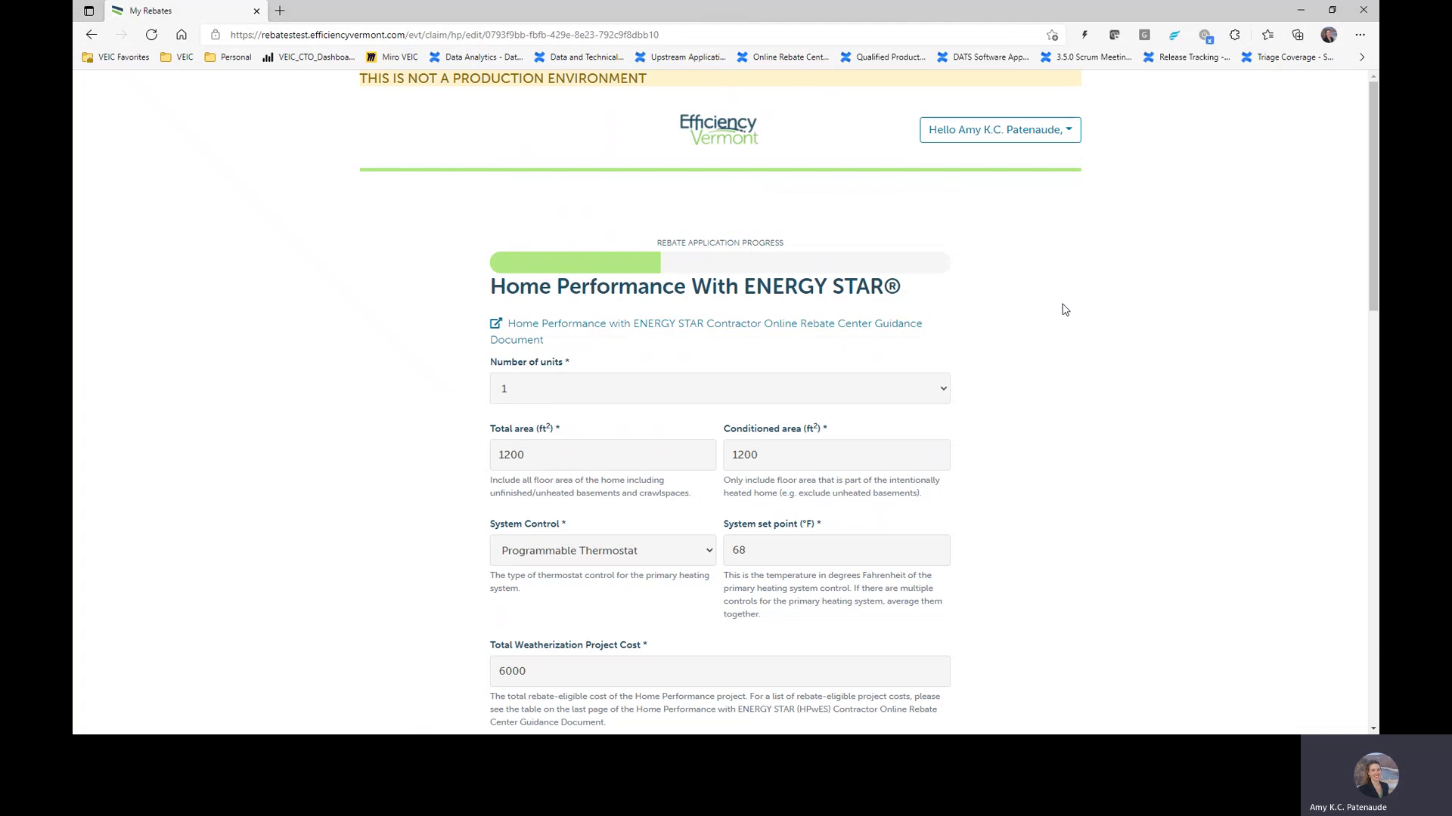
pyautogui.scroll(-3, 1061, 341)
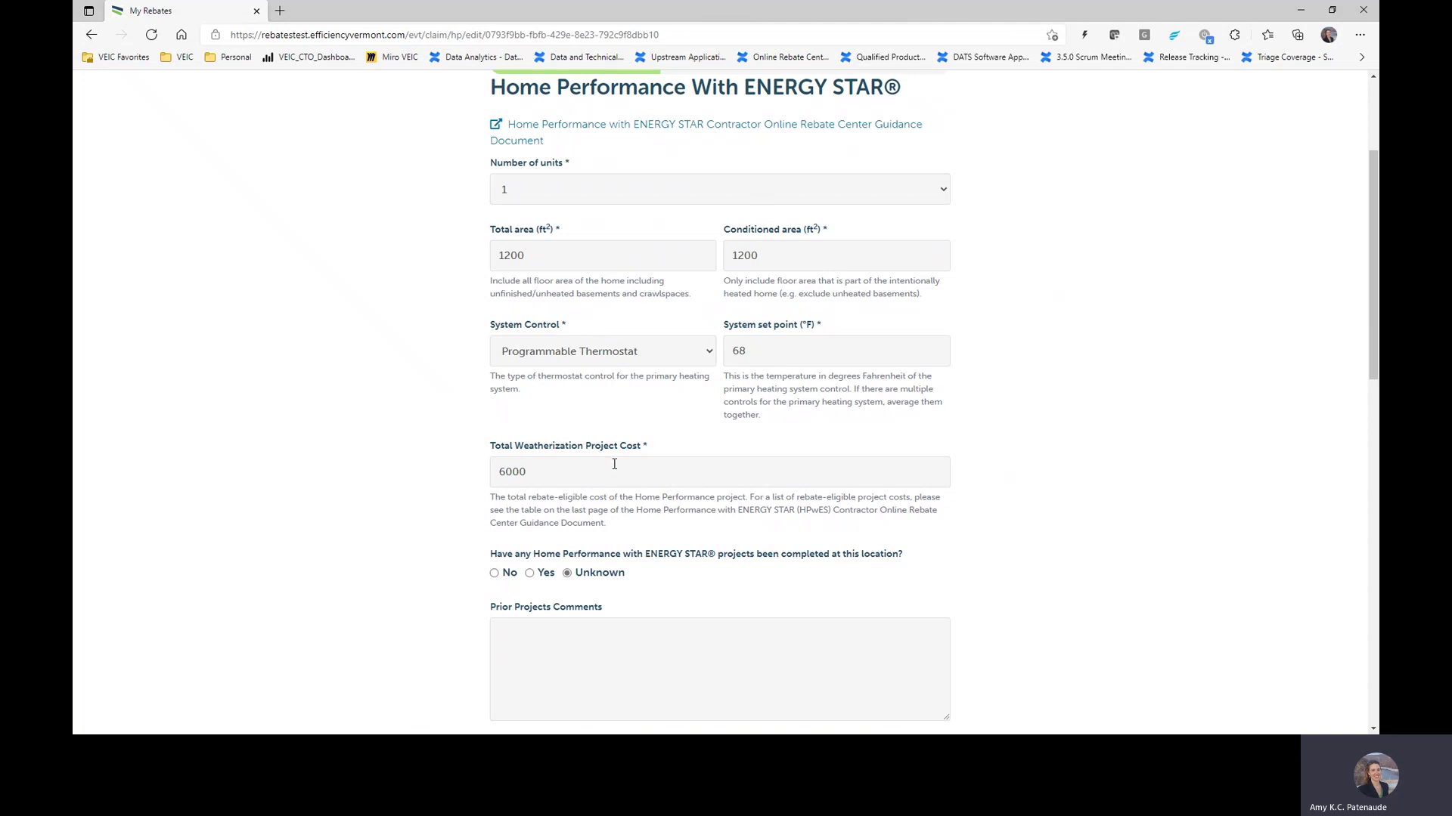
pyautogui.moveTo(574, 259); pyautogui.dragTo(450, 258)
pyautogui.write('1')
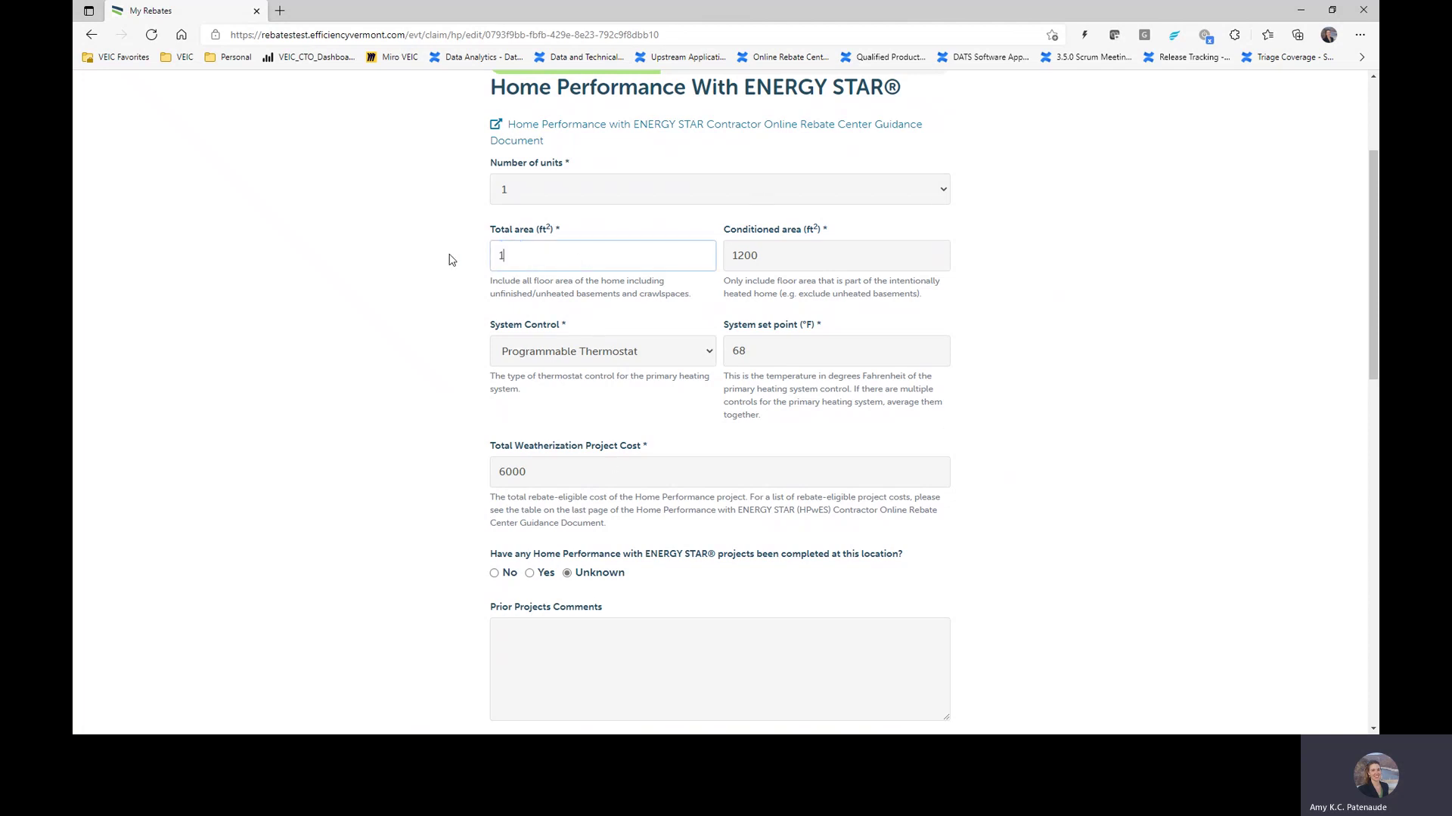
pyautogui.write('400')
pyautogui.moveTo(774, 254); pyautogui.dragTo(707, 256)
pyautogui.write('1400')
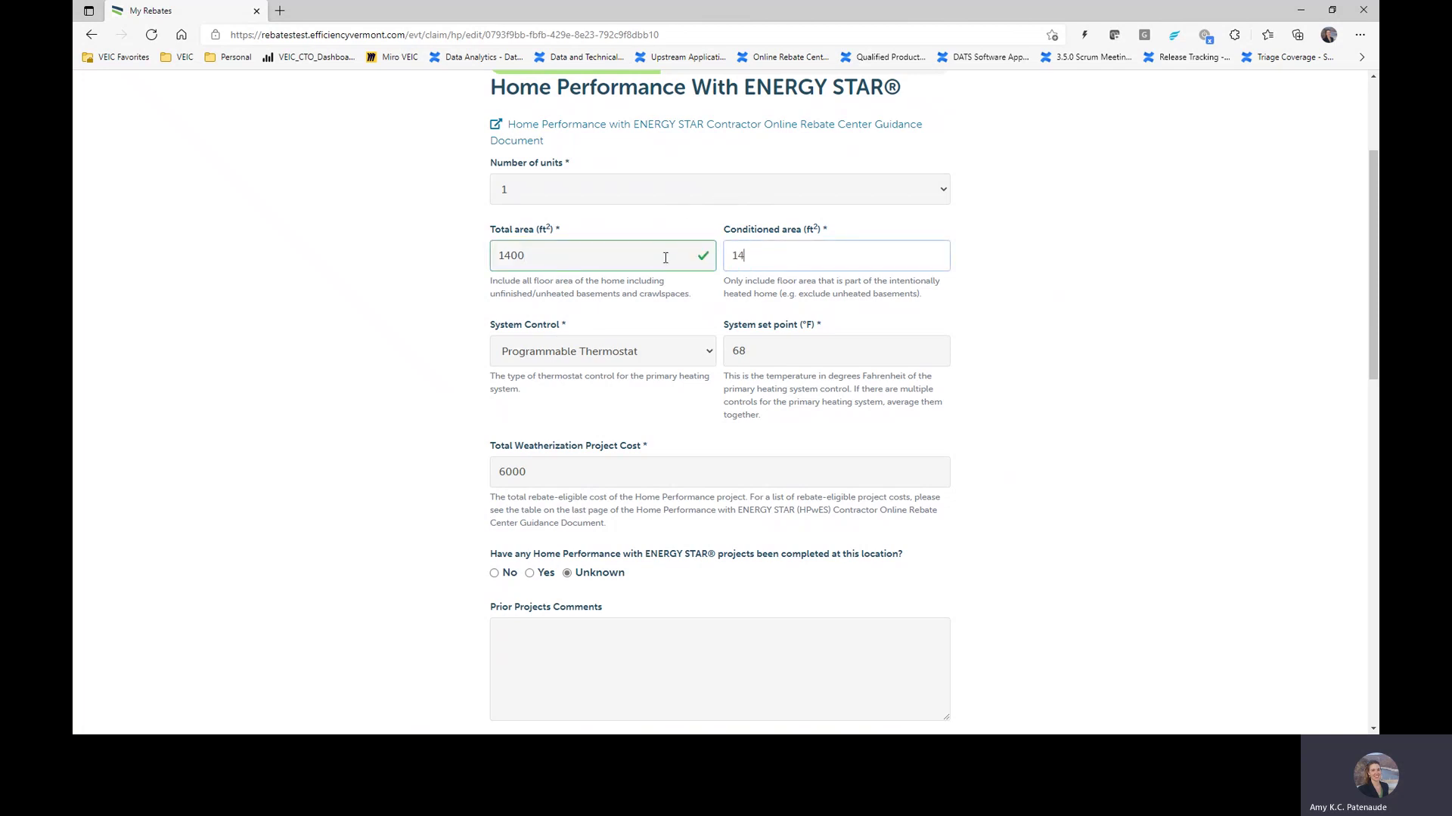
pyautogui.click(979, 317)
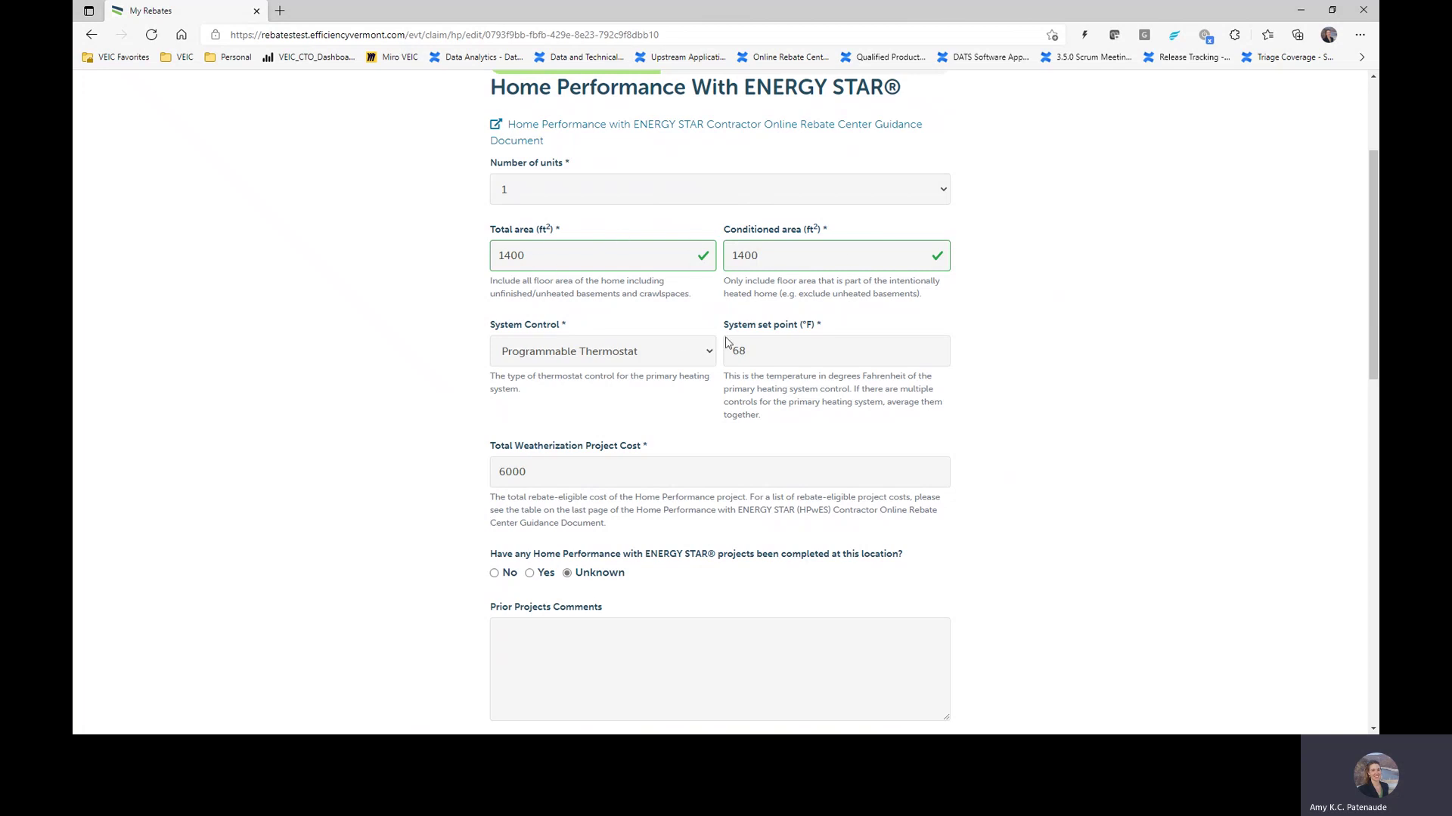
# Step: Change the Total Weatherization Project Cost from 6000 to 6500
pyautogui.scroll(-2, 681, 370)
pyautogui.moveTo(538, 273); pyautogui.dragTo(439, 279)
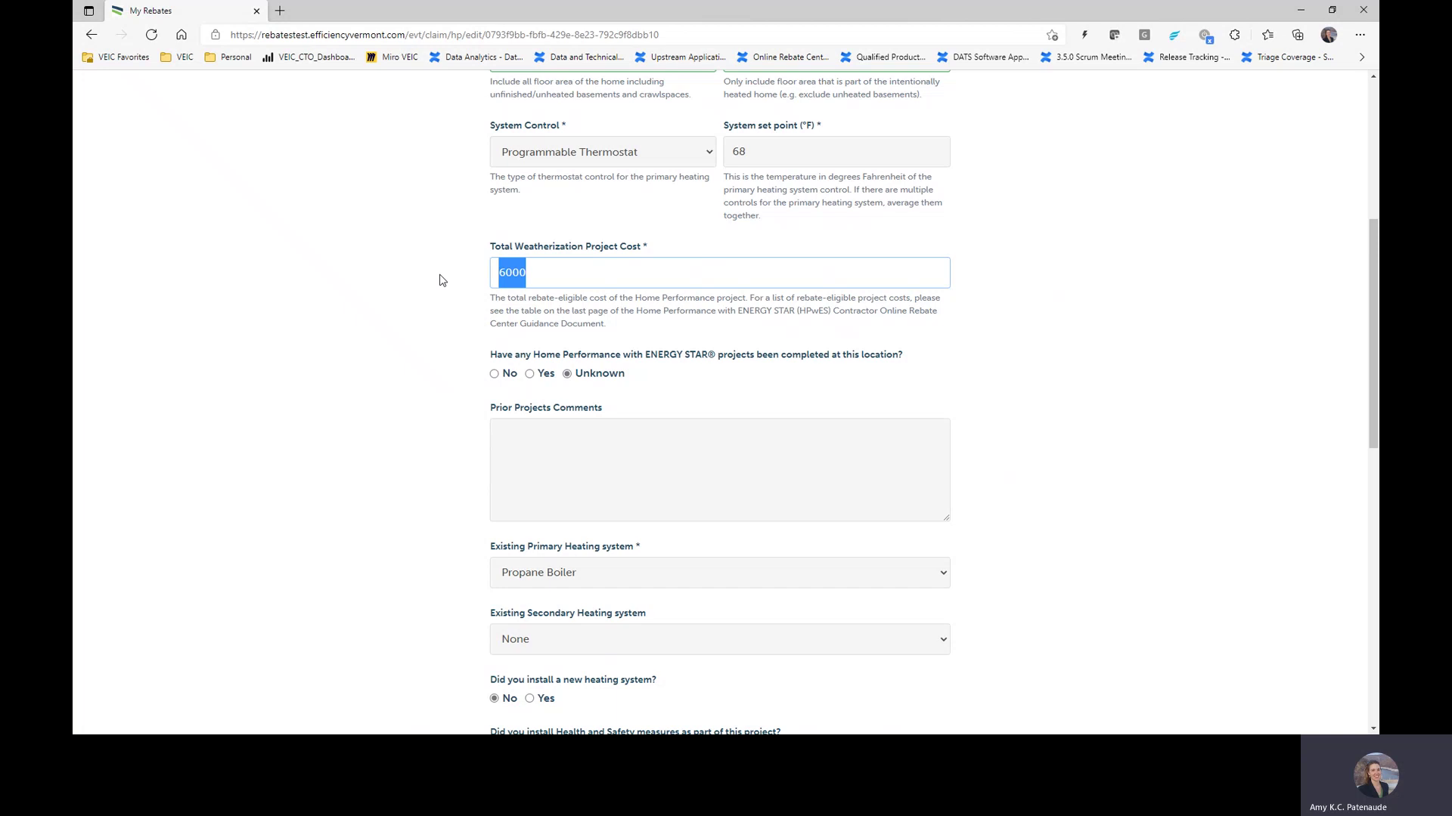
pyautogui.write('6500')
# Step: Answer Yes to Health and Safety measures installed and tick the acknowledgement note
pyautogui.scroll(-3, 614, 269)
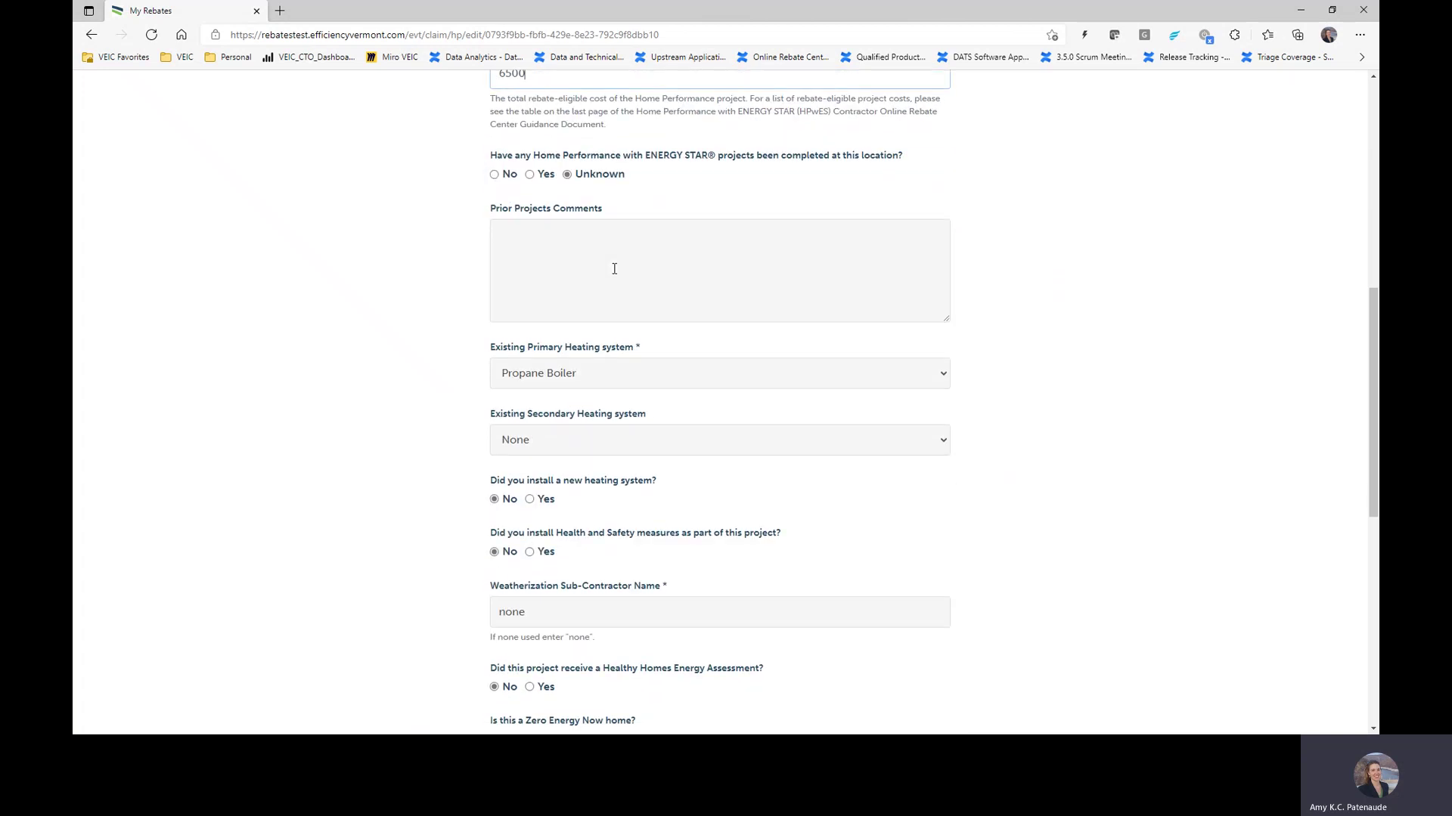
pyautogui.scroll(-3, 573, 449)
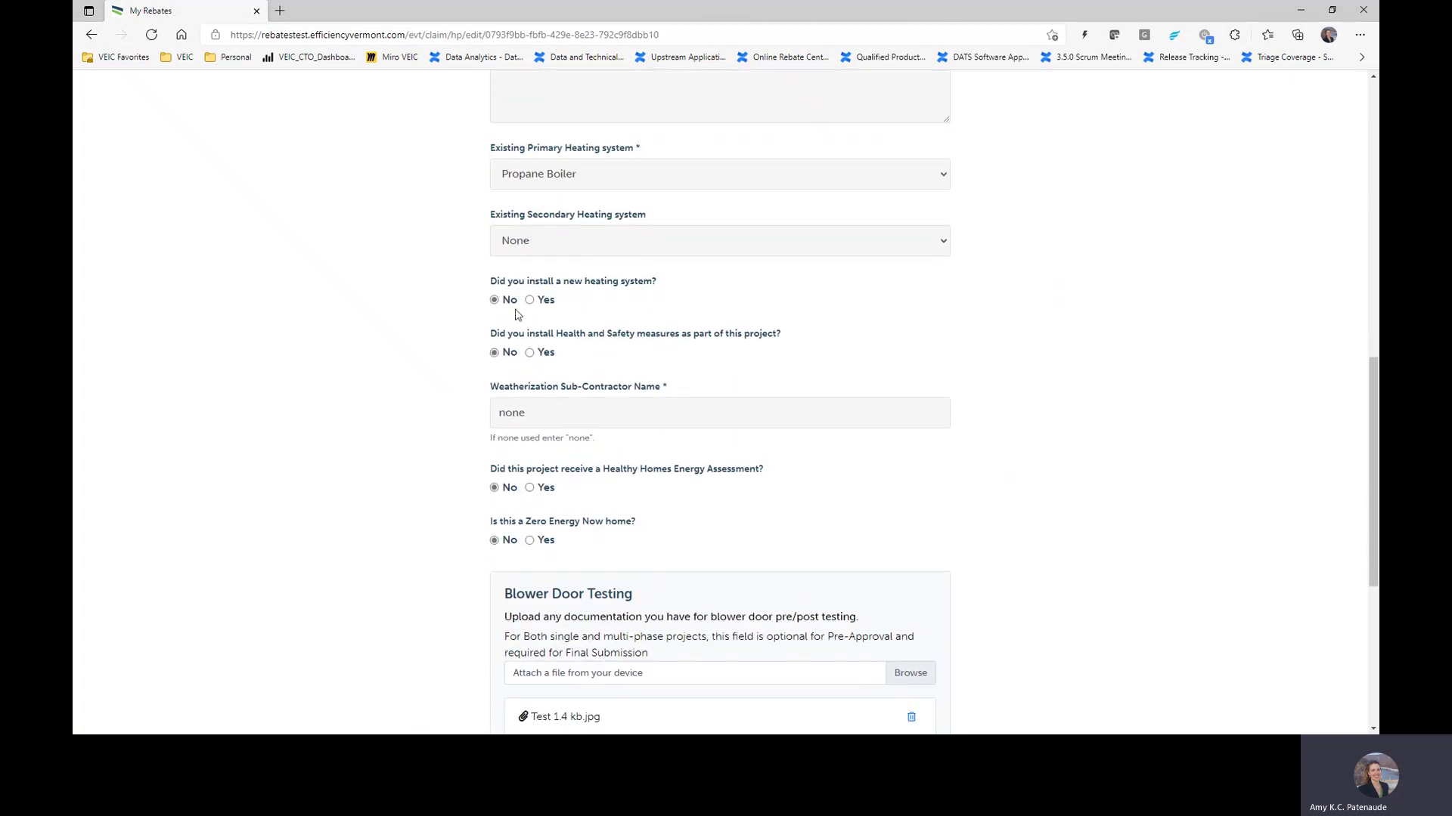
pyautogui.click(530, 352)
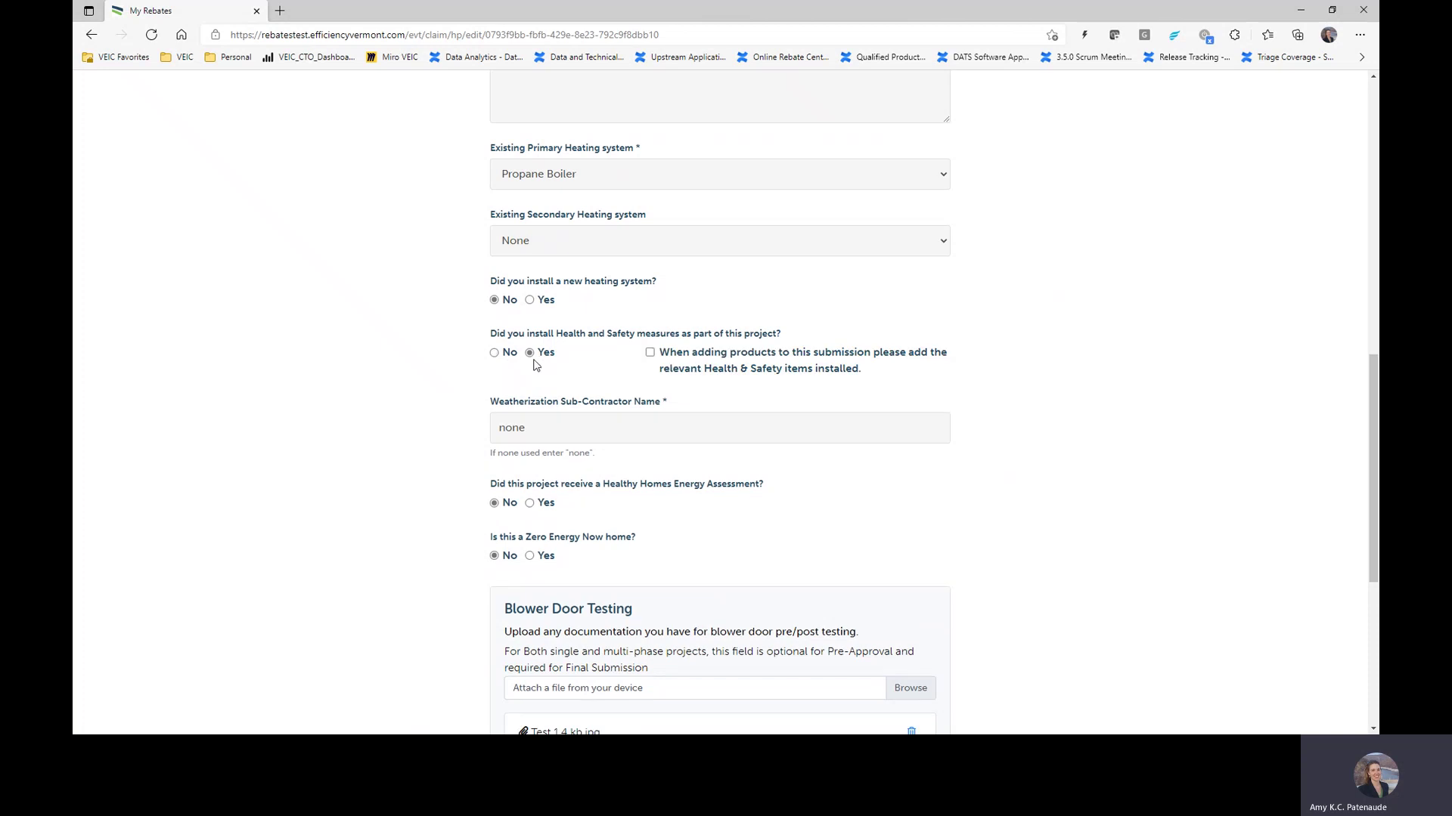
pyautogui.click(649, 352)
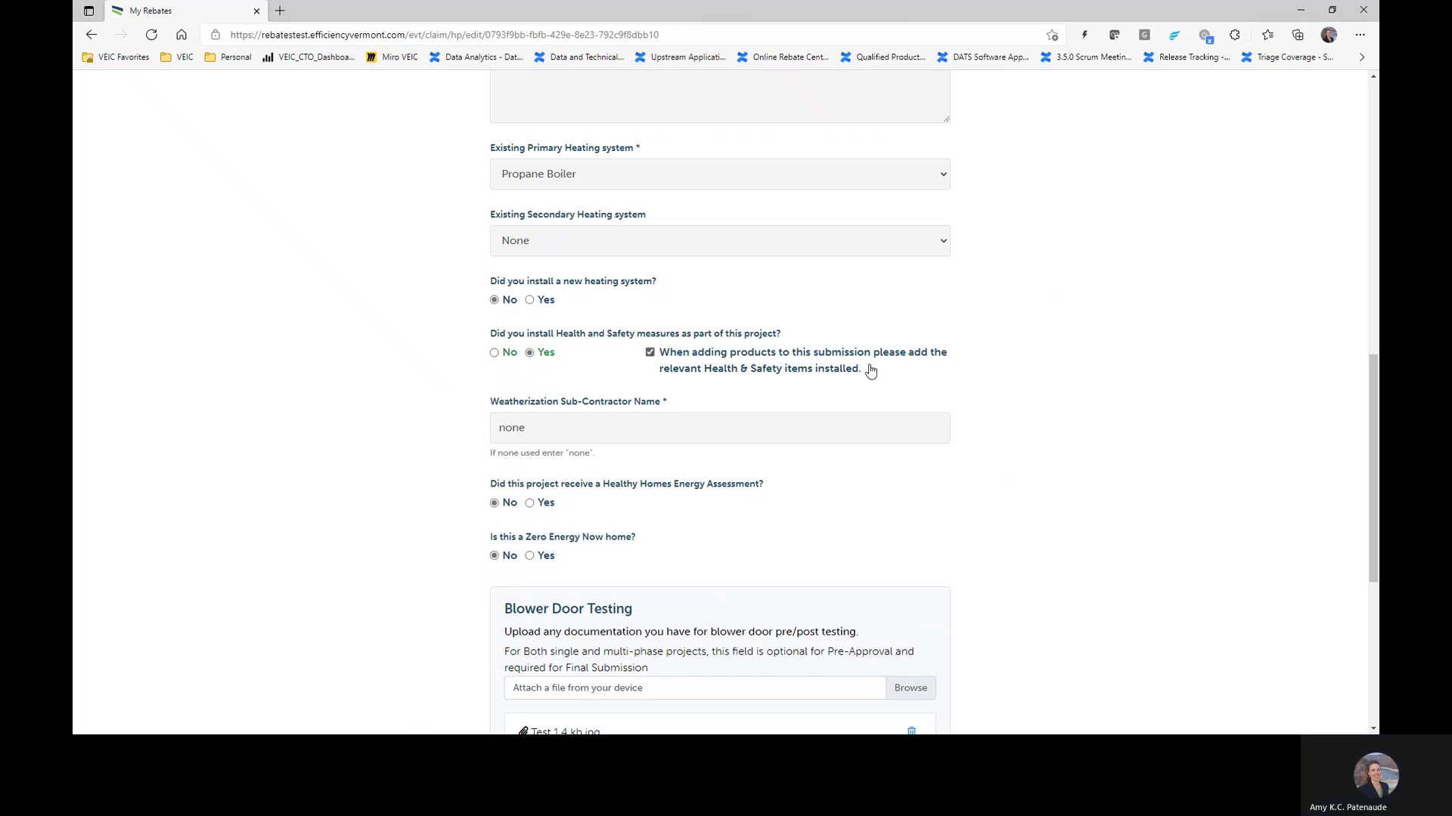
# Step: Enter 'ABC Contractor' as the sub-contractor name, fixing the spelling of Contractor
pyautogui.press('Tab')
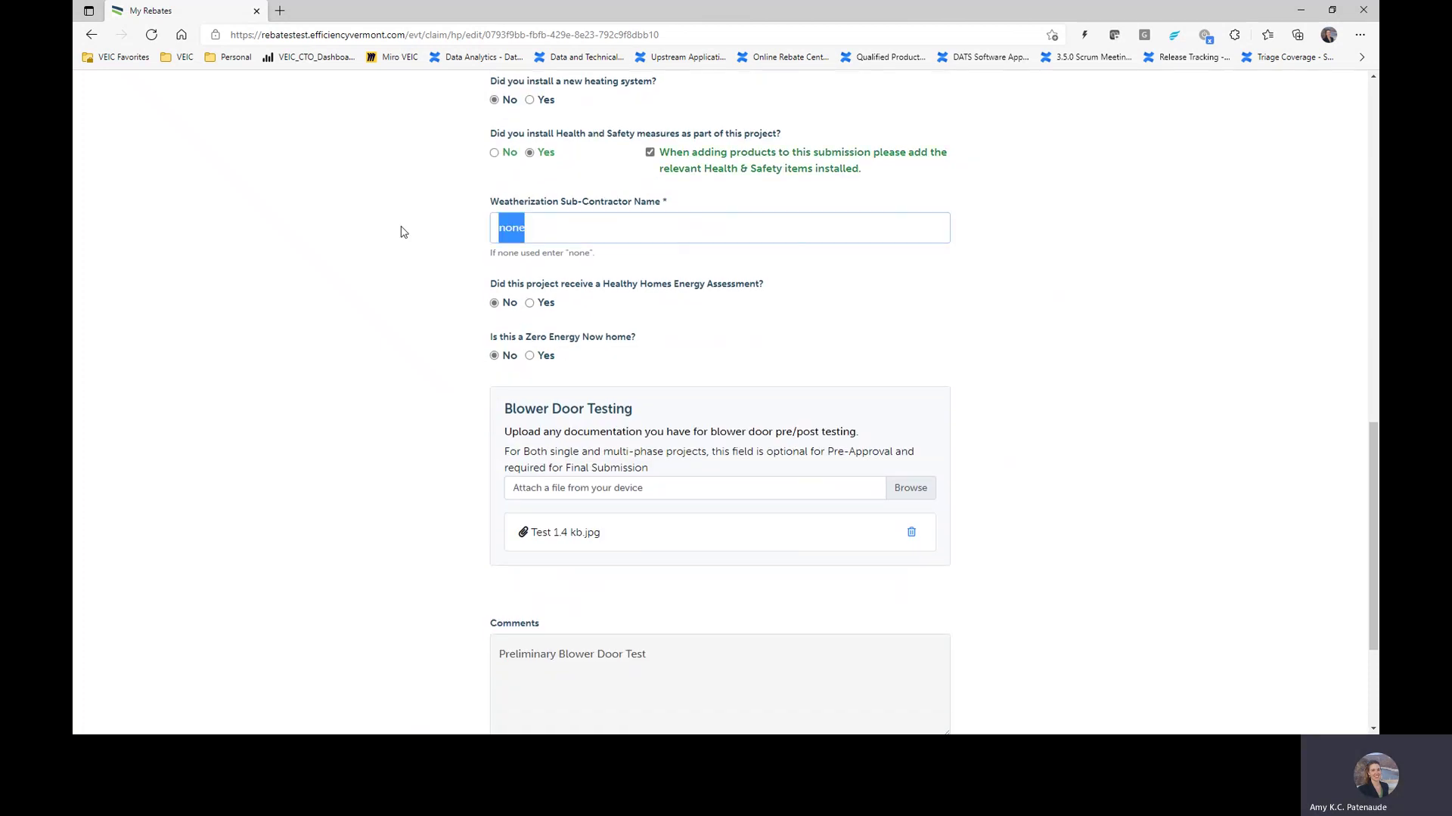
pyautogui.write('ABC Contrator')
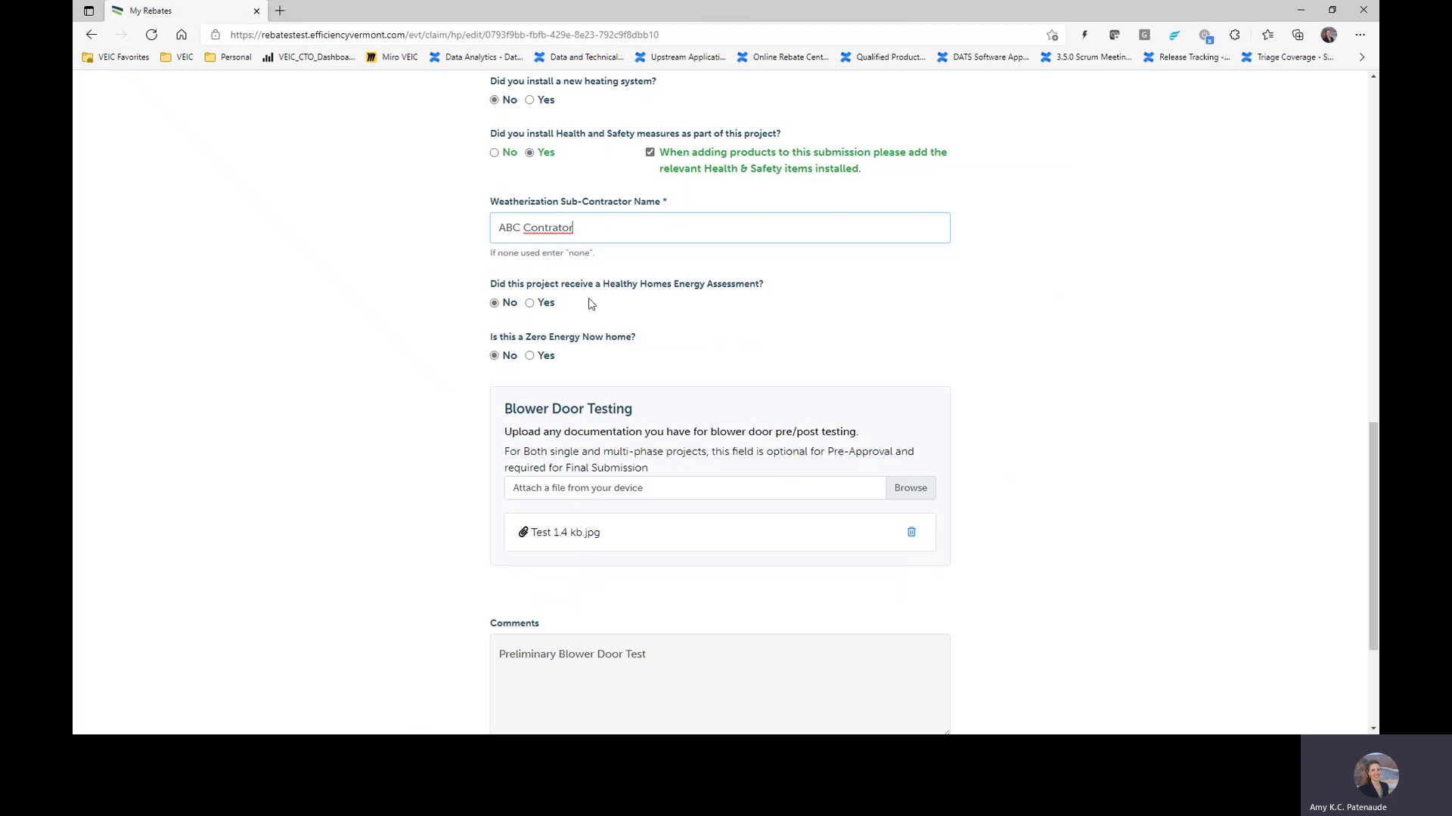
pyautogui.rightClick(558, 228)
pyautogui.click(601, 237)
pyautogui.scroll(-3, 791, 415)
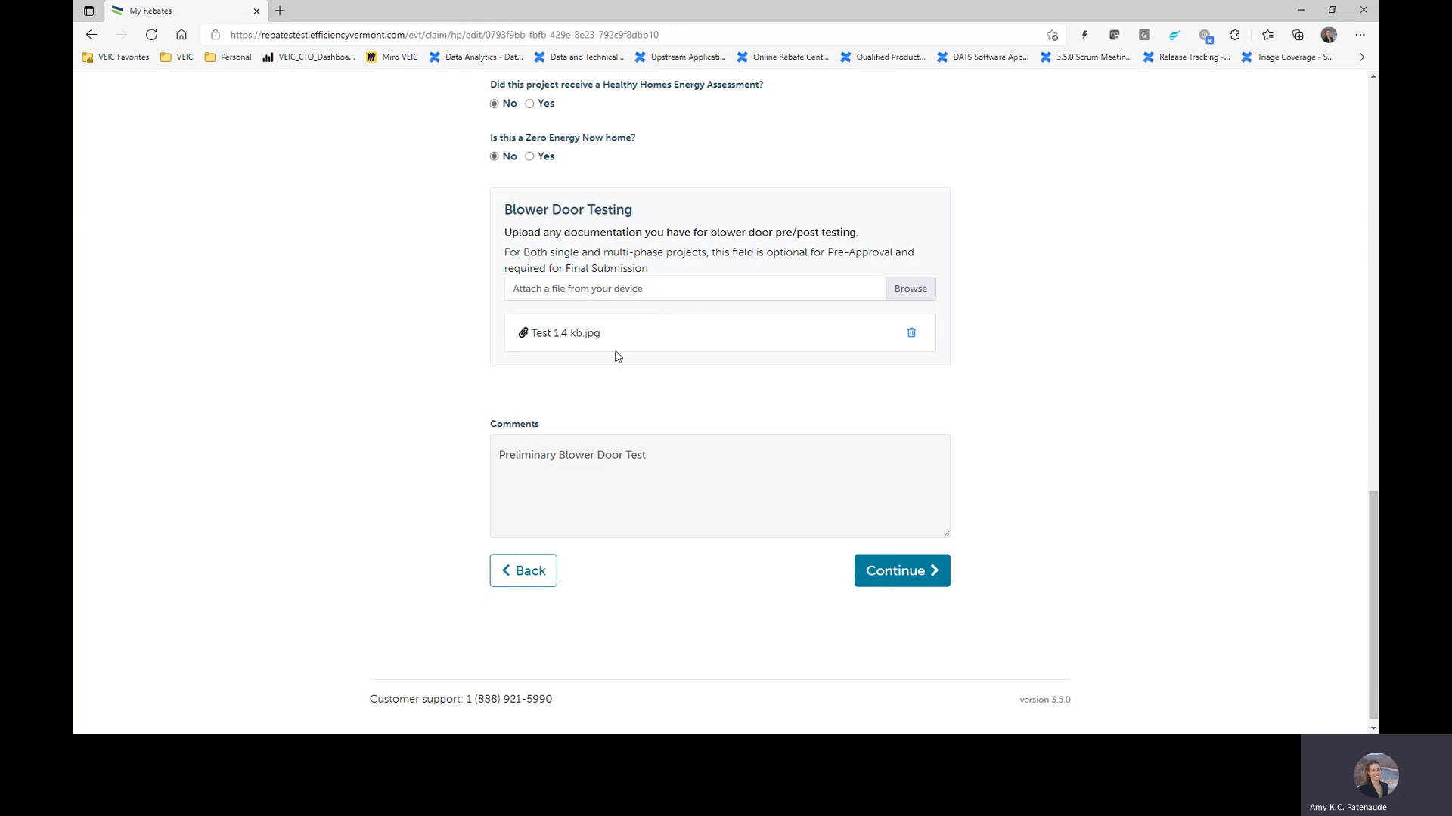
# Step: Remove Test 1.4 kb.jpg and try uploading Test 3.0 MB.jpg as the blower door attachment
pyautogui.click(911, 290)
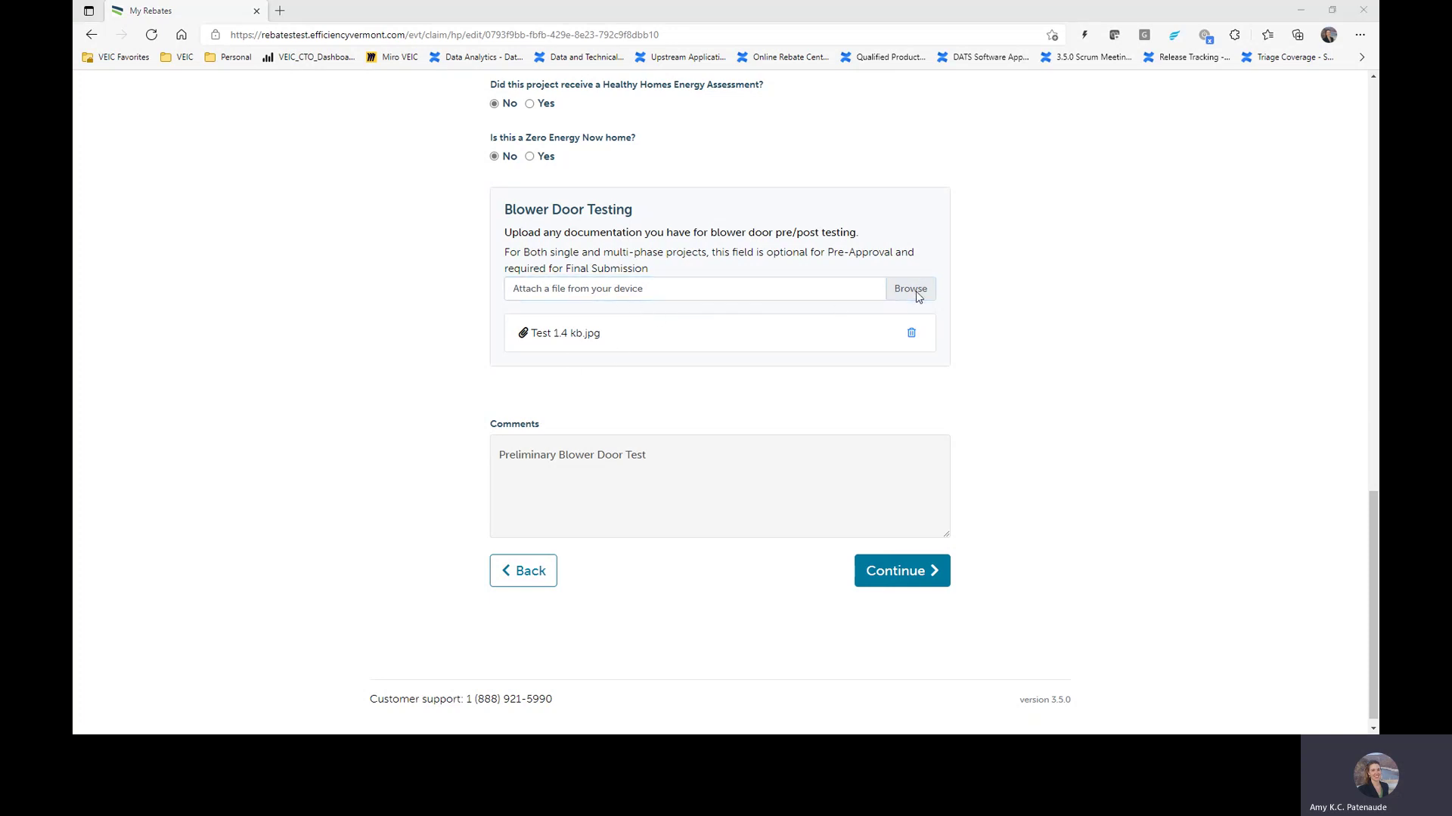
pyautogui.click(363, 297)
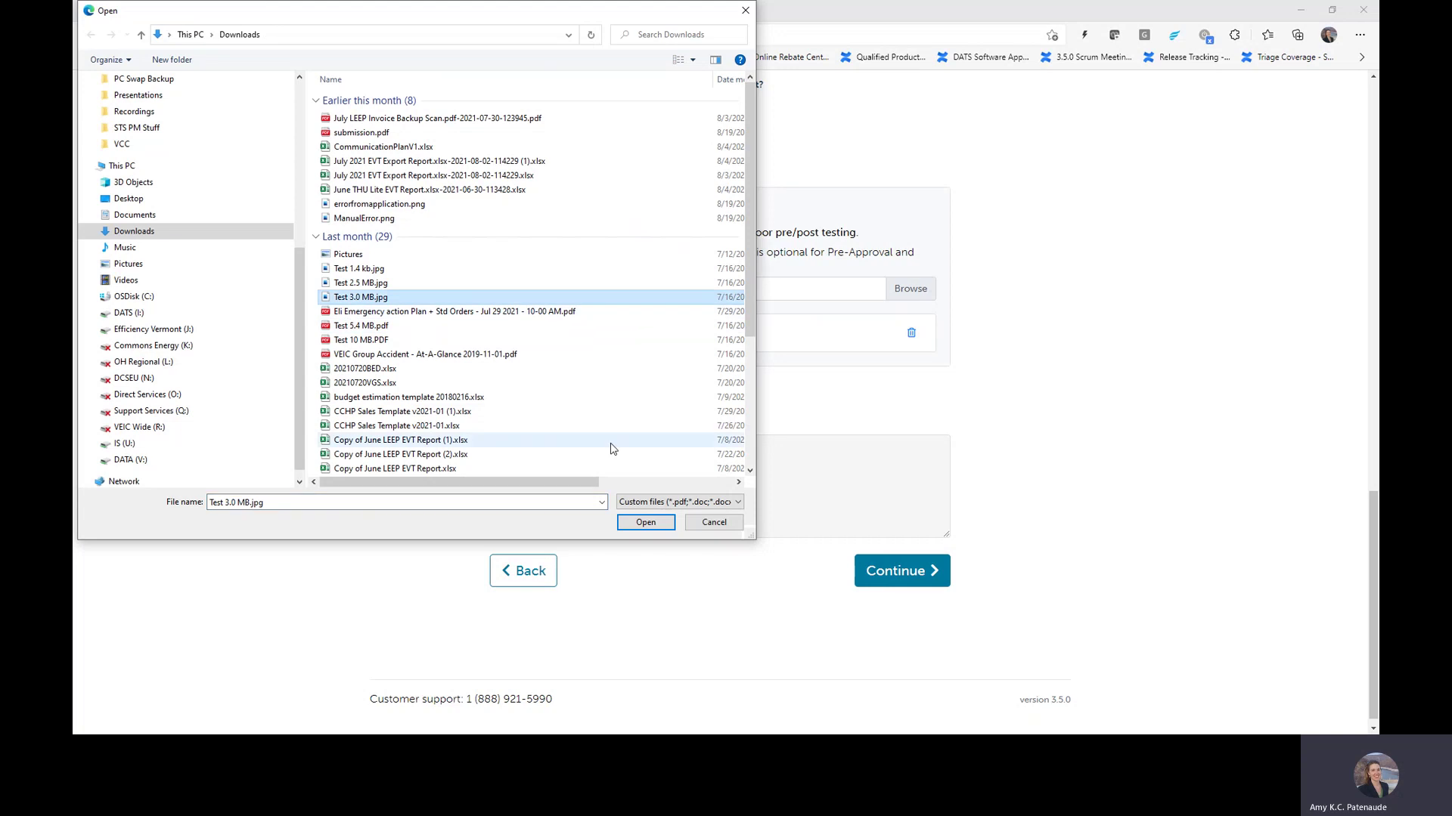
pyautogui.click(646, 523)
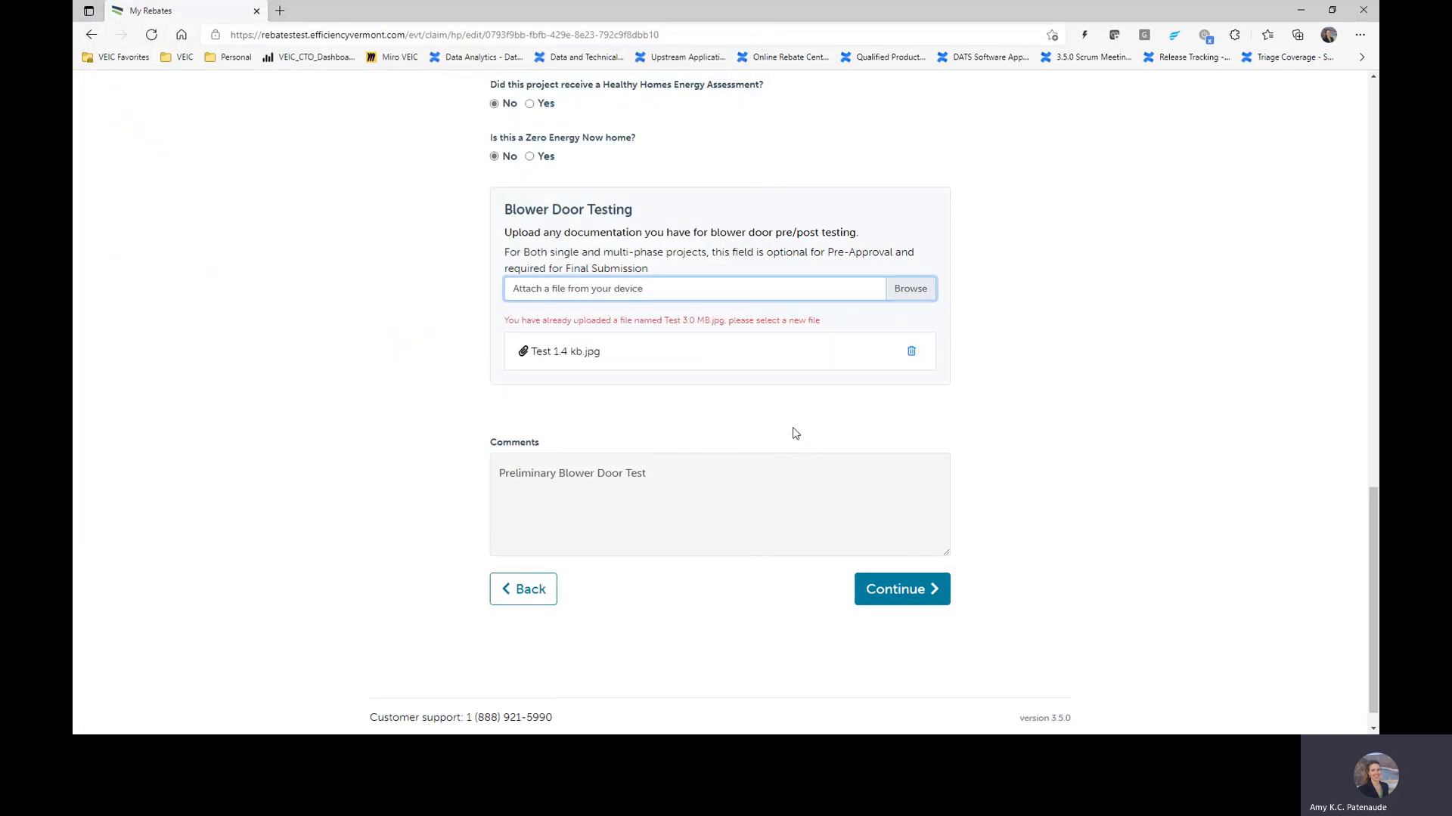
pyautogui.click(908, 352)
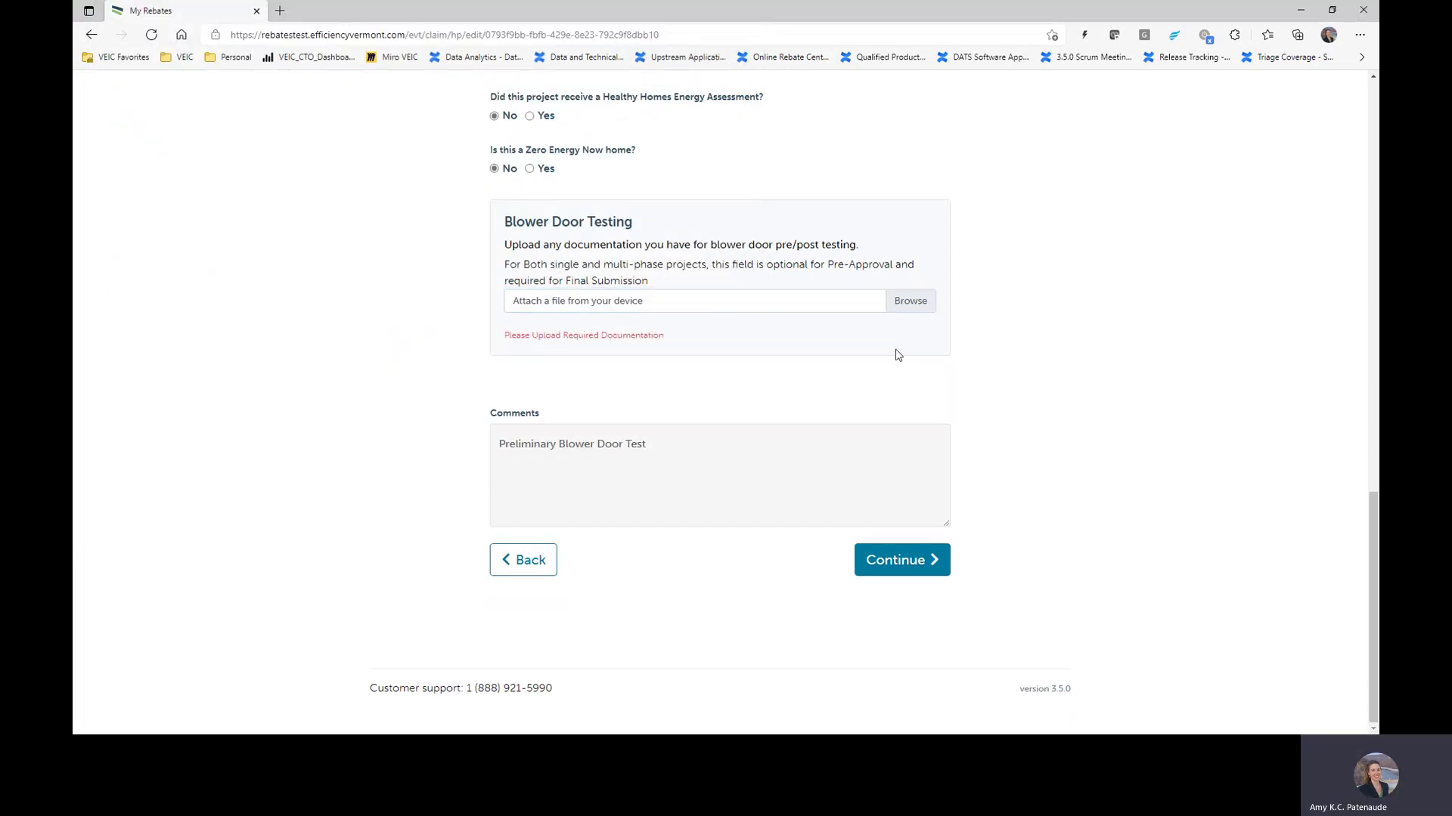
pyautogui.click(914, 301)
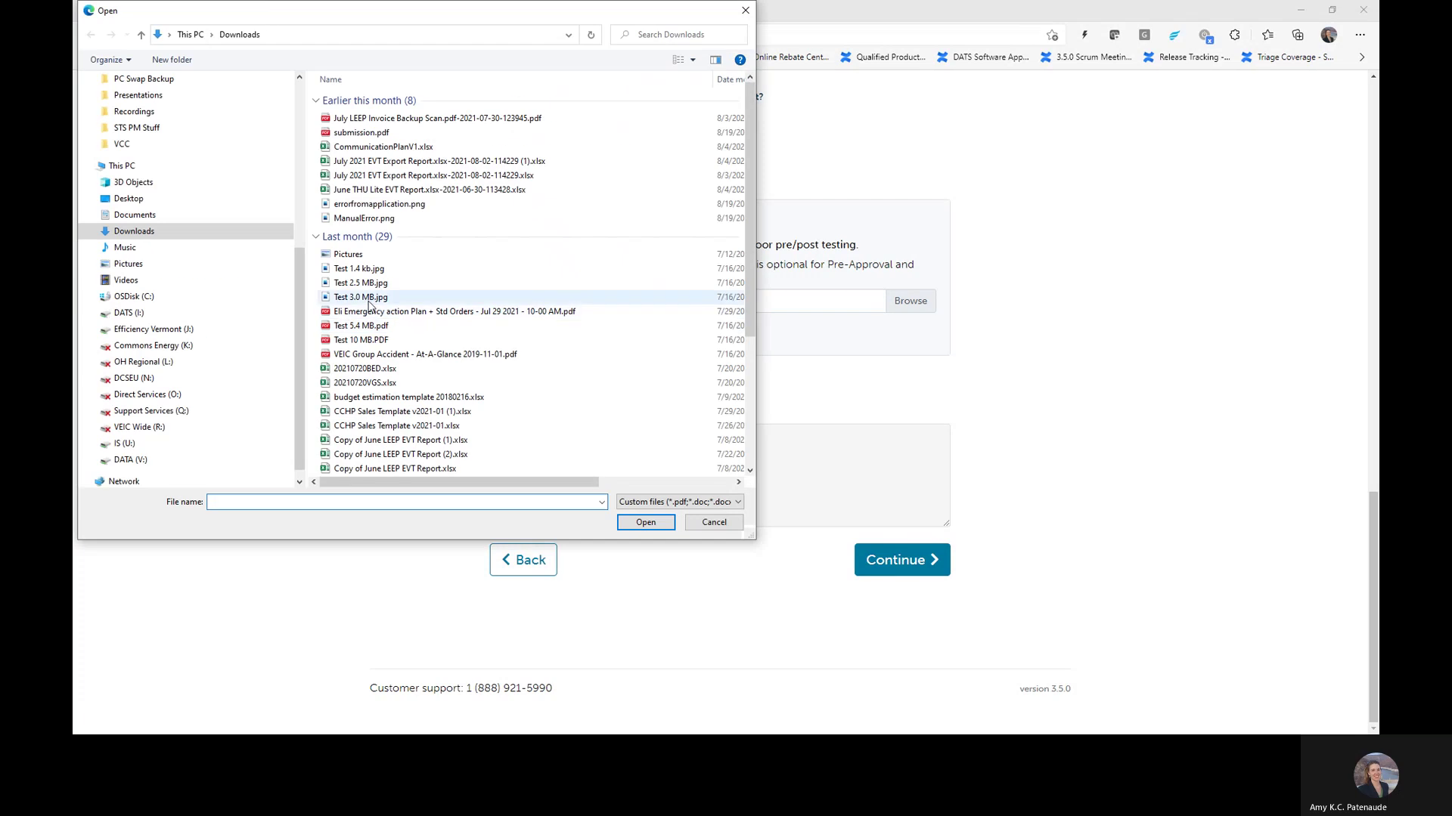
pyautogui.click(369, 299)
pyautogui.click(646, 522)
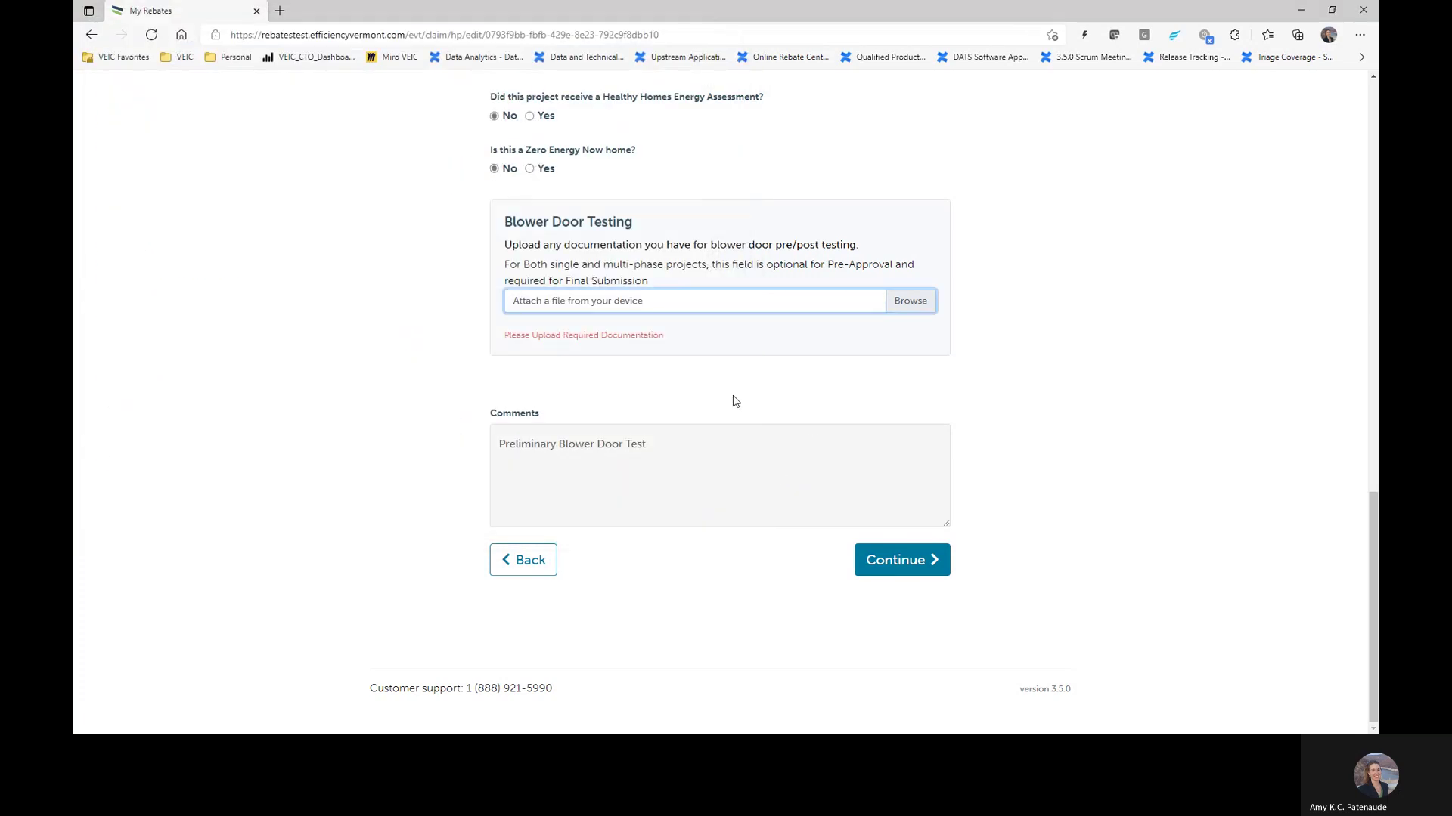
pyautogui.click(912, 302)
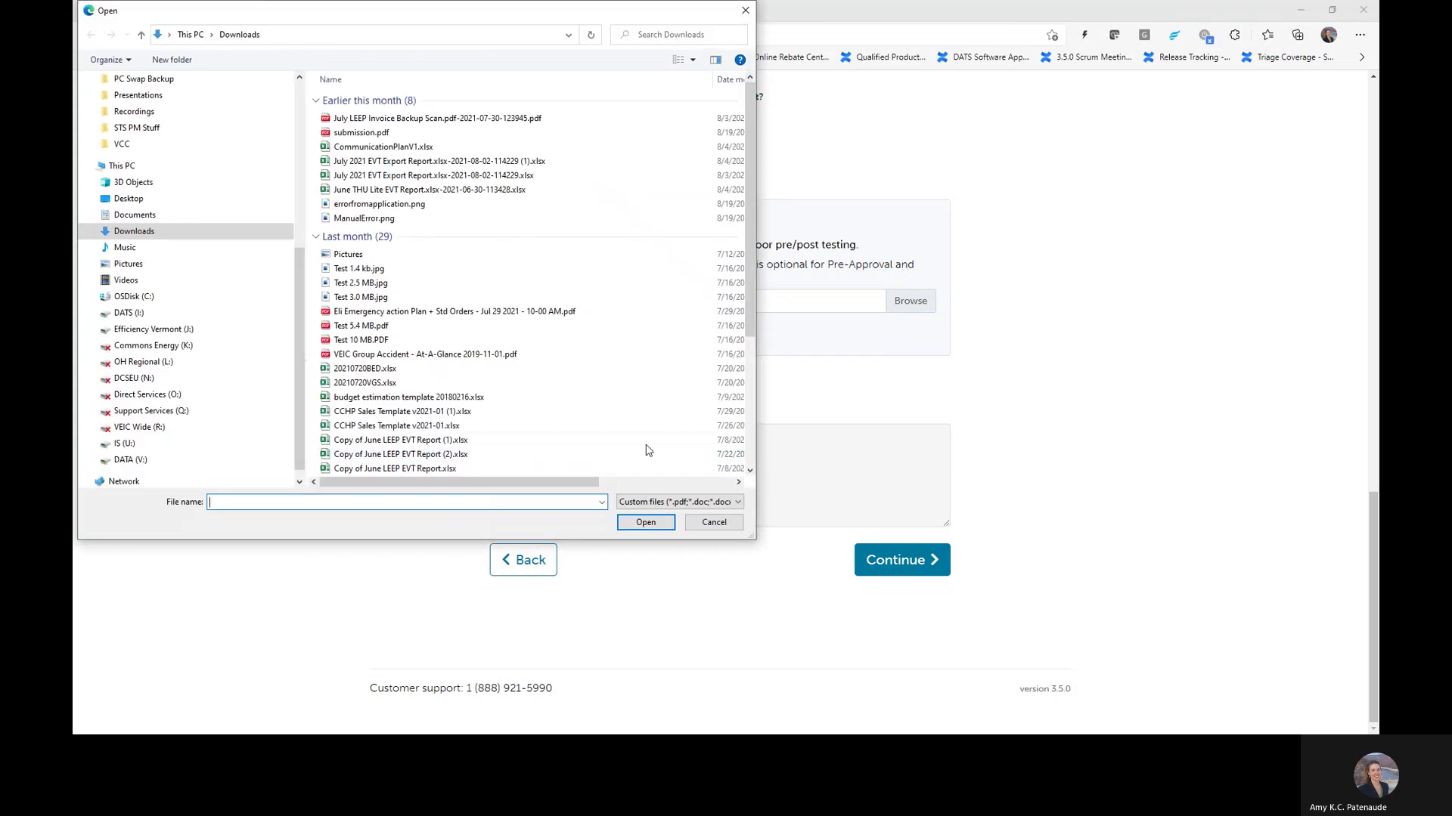
pyautogui.click(714, 522)
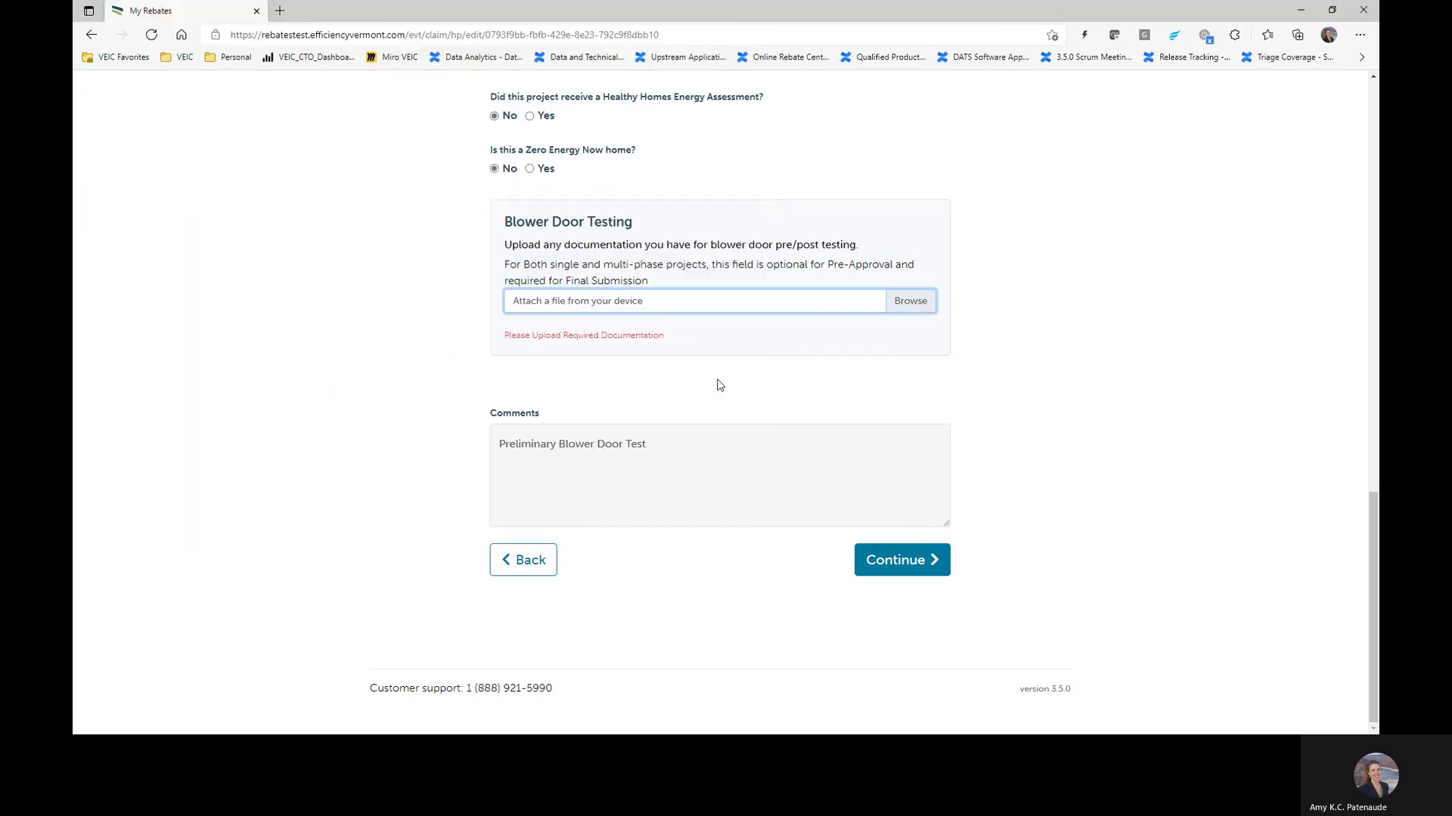
# Step: Reload the page, attach Test 5.4 MB.pdf for blower door testing, and continue to Product Rebates
pyautogui.click(151, 35)
pyautogui.click(911, 301)
pyautogui.click(368, 299)
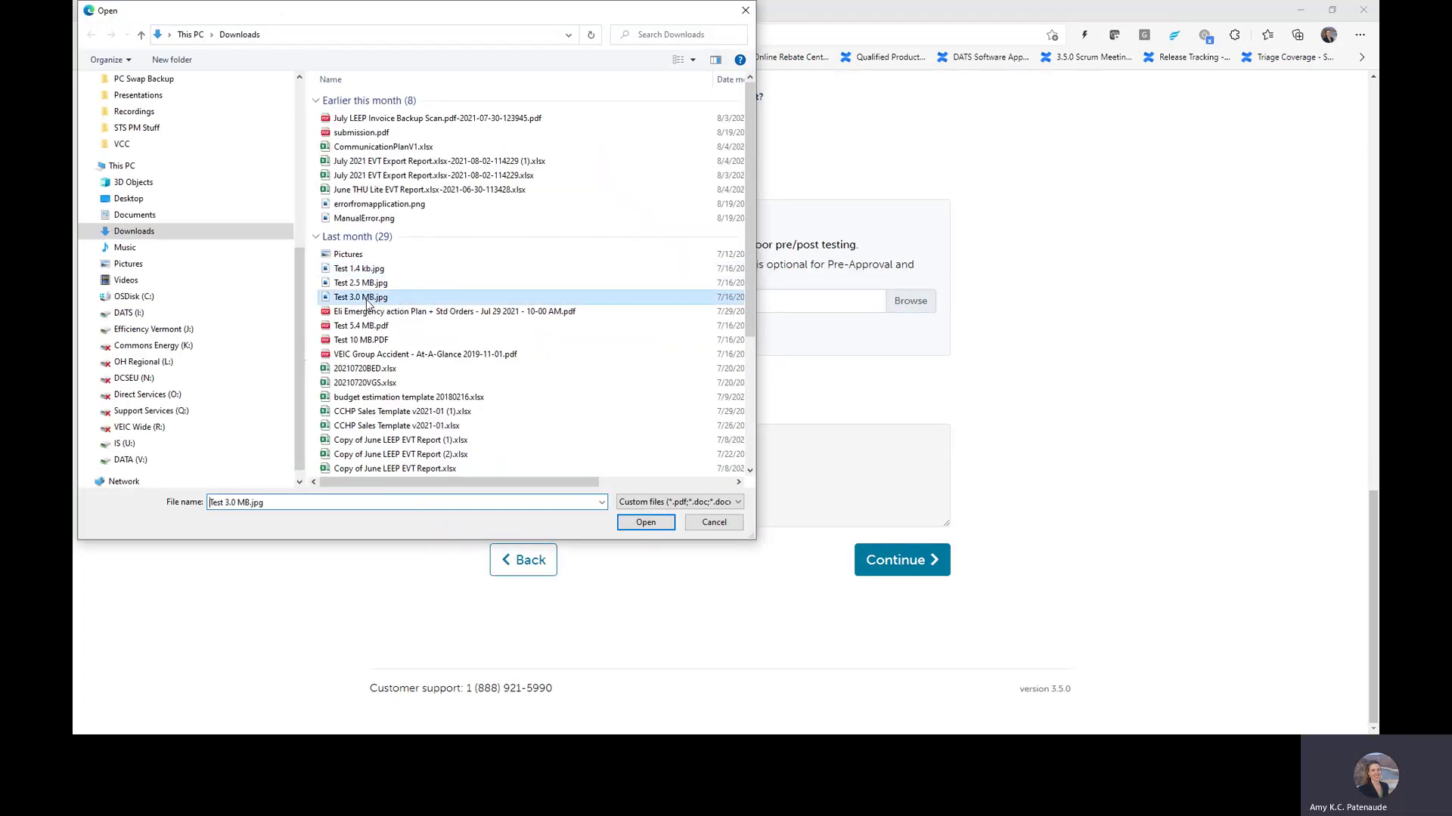
pyautogui.click(361, 325)
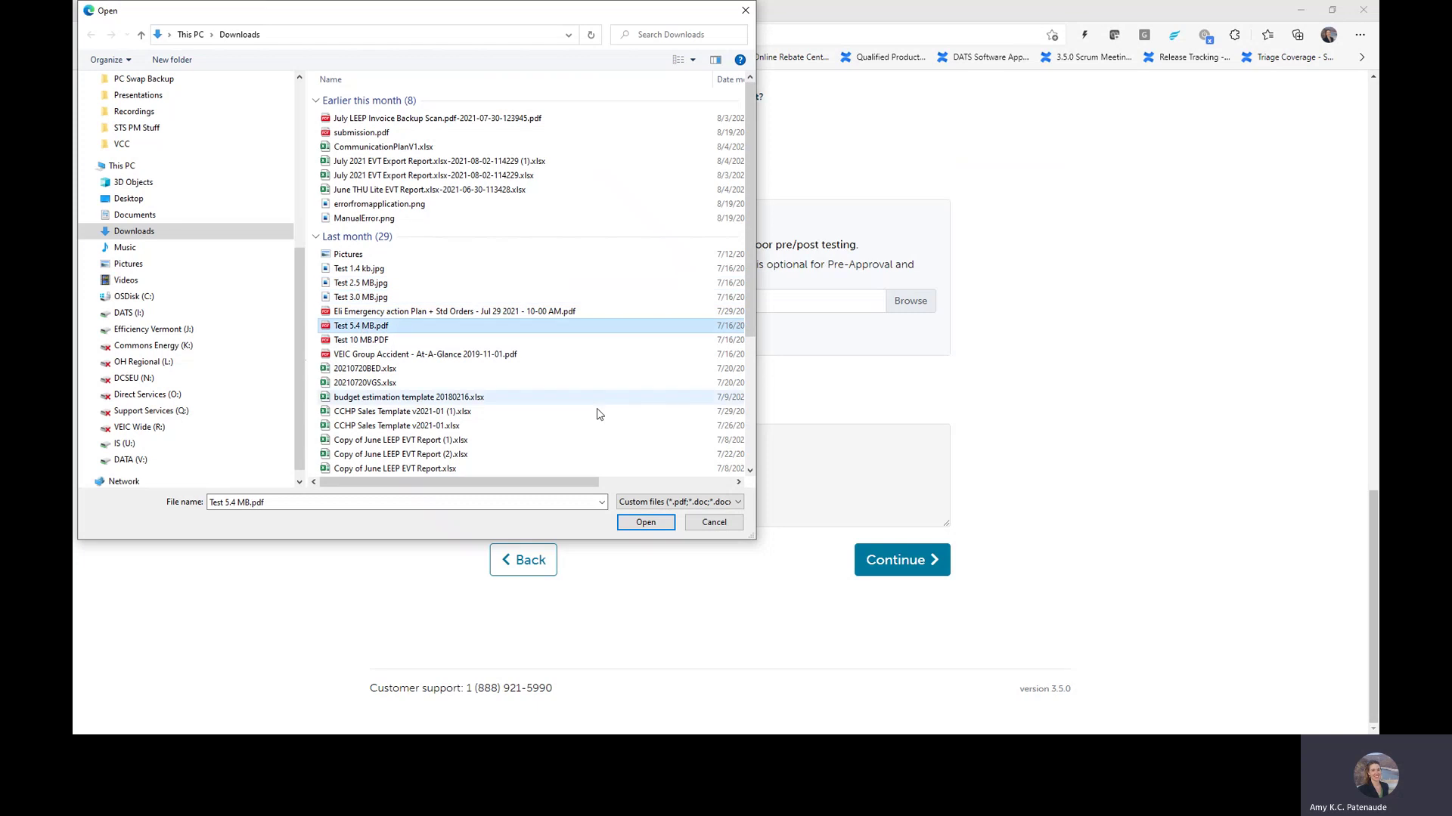
pyautogui.click(658, 529)
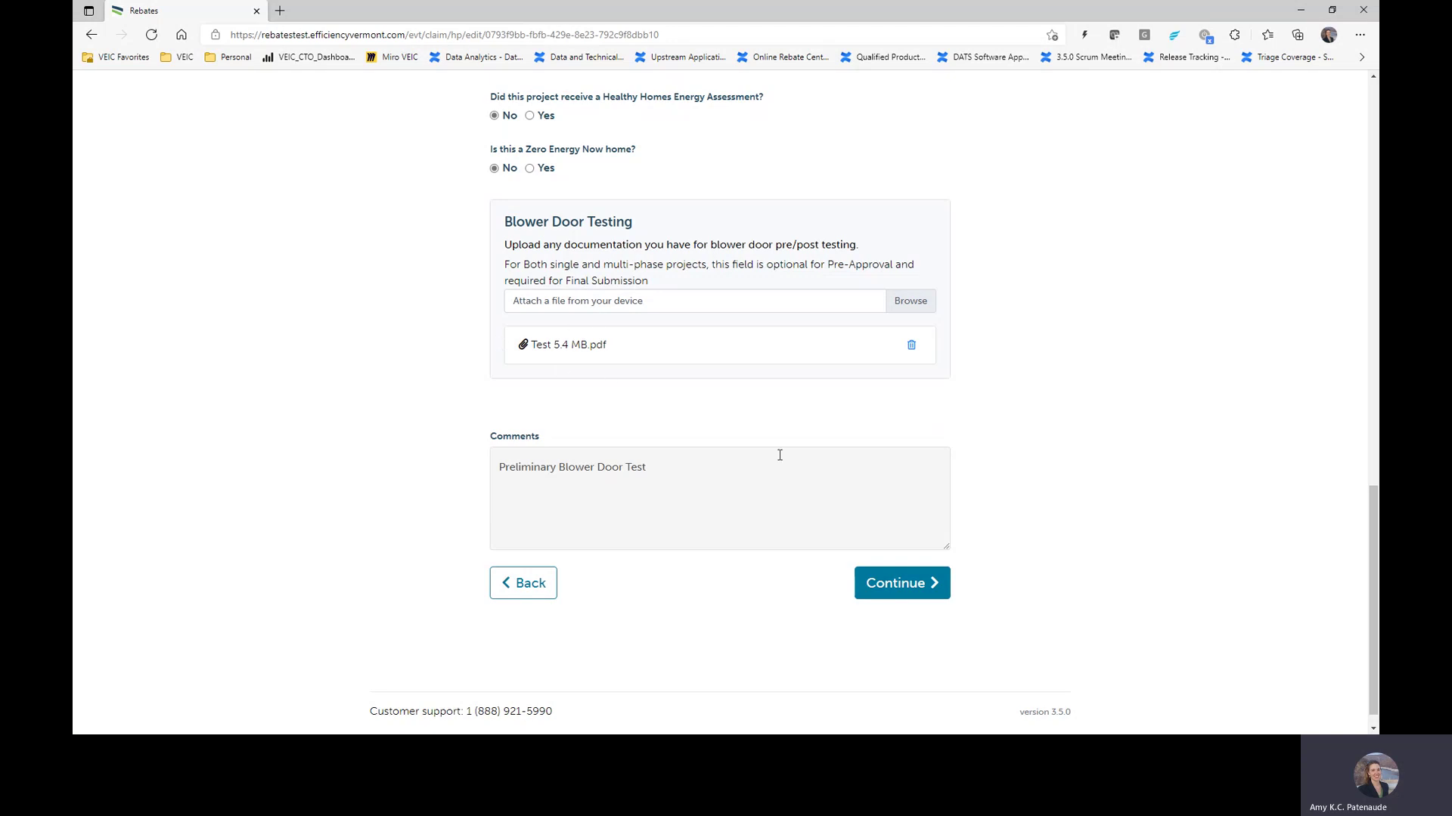
pyautogui.click(930, 583)
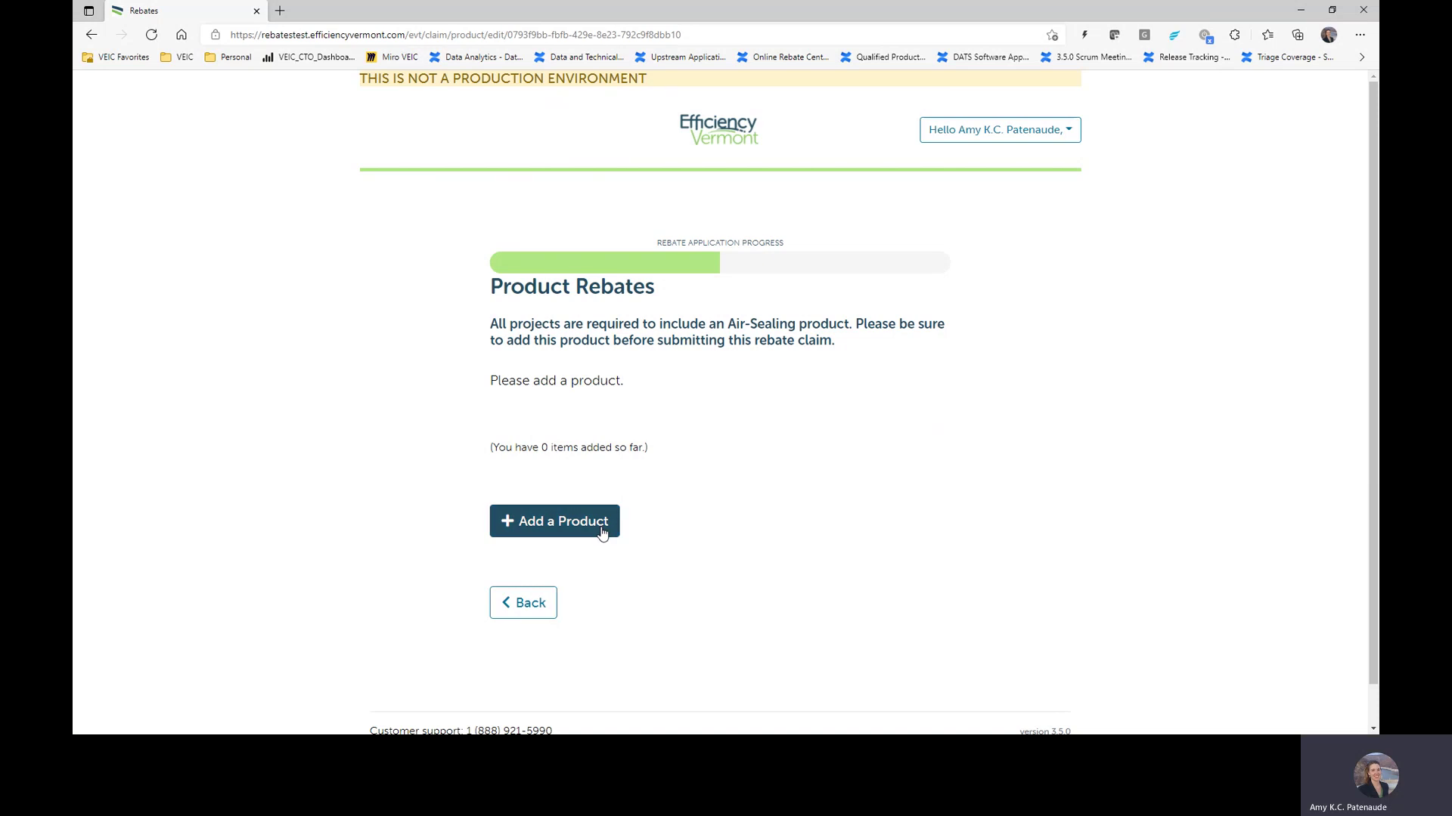
# Step: Add a Weatherization product and choose Air Sealing
pyautogui.click(603, 534)
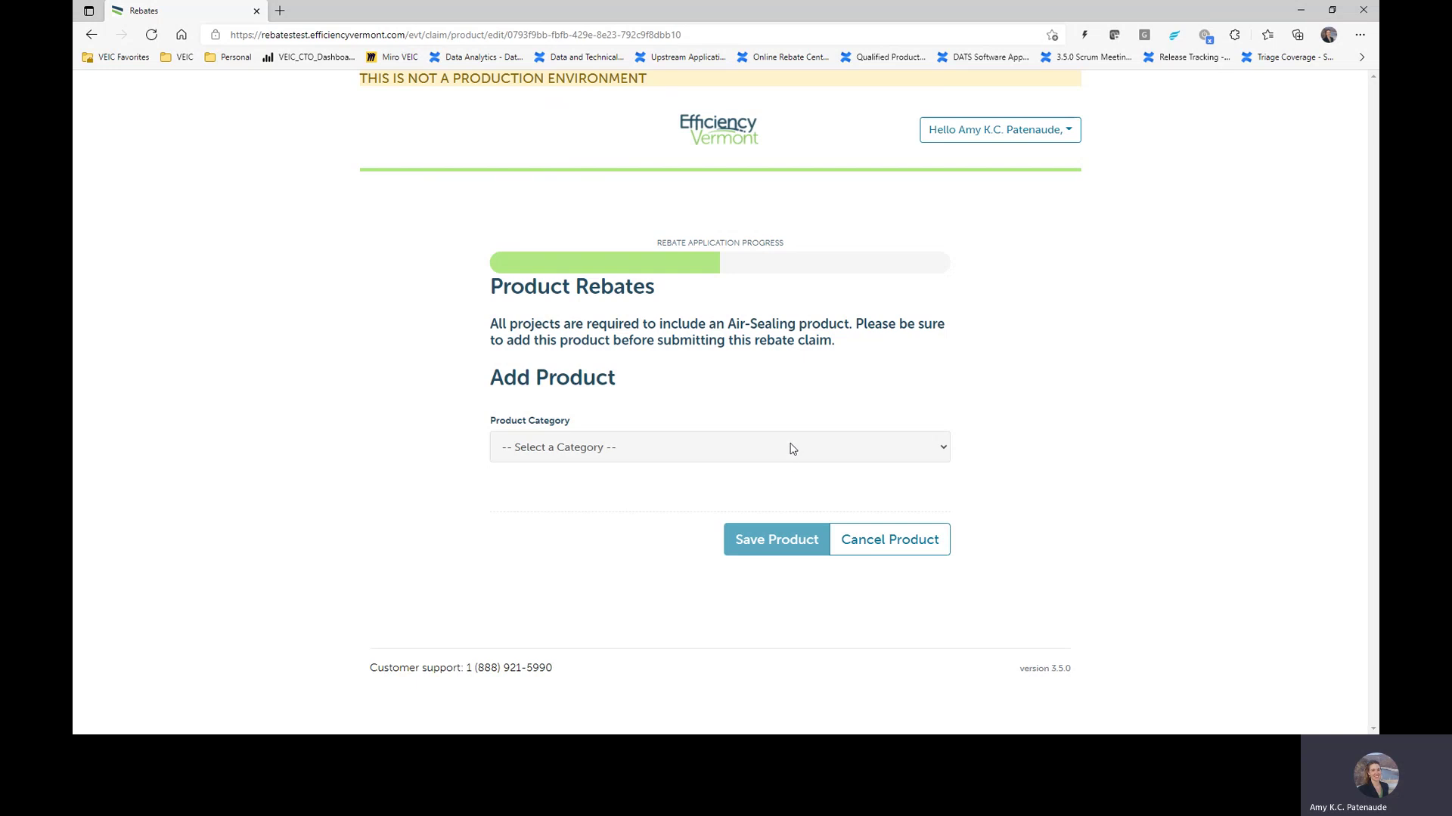
pyautogui.click(790, 457)
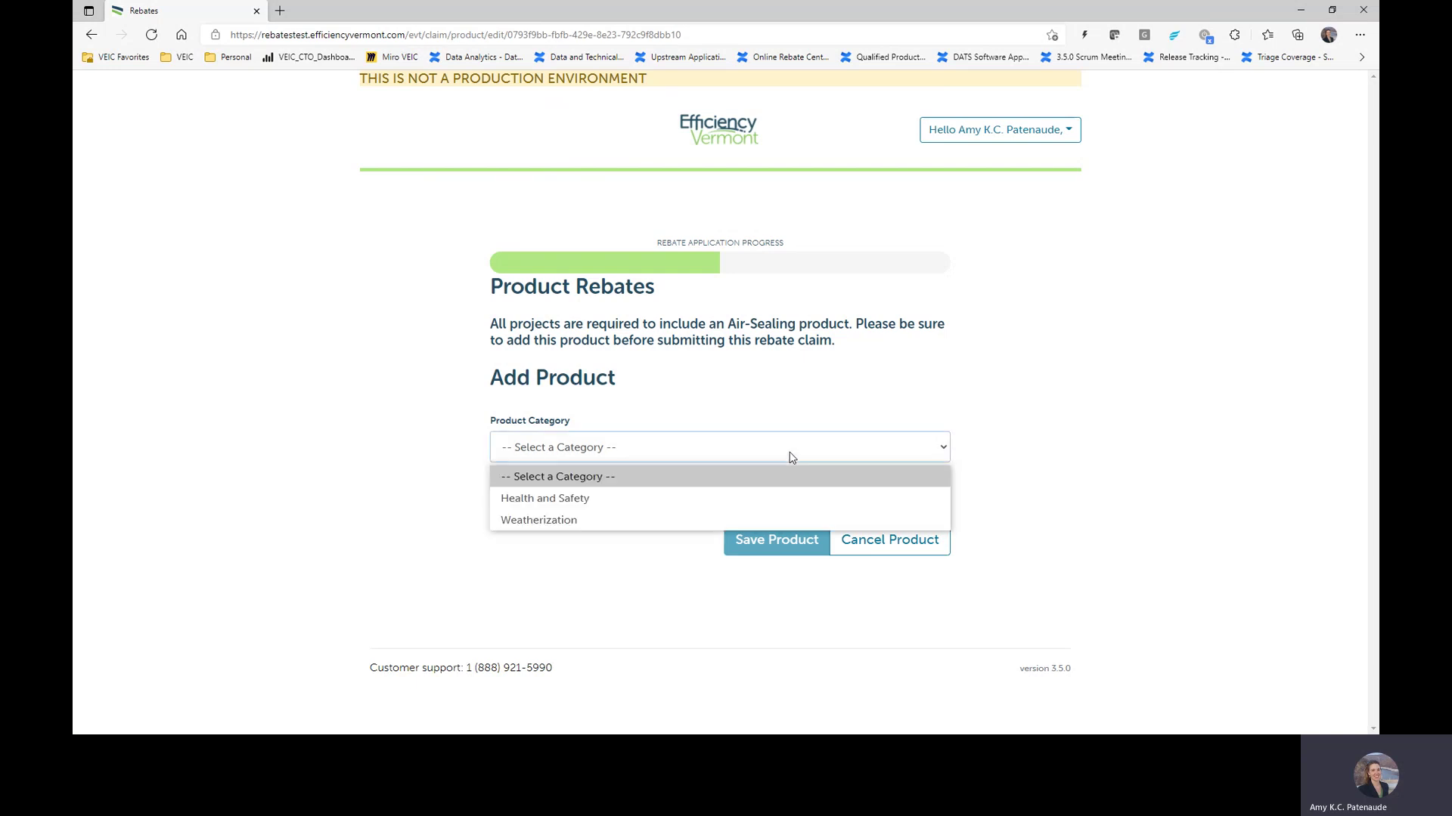
pyautogui.click(714, 518)
pyautogui.scroll(-1, 731, 446)
pyautogui.click(733, 474)
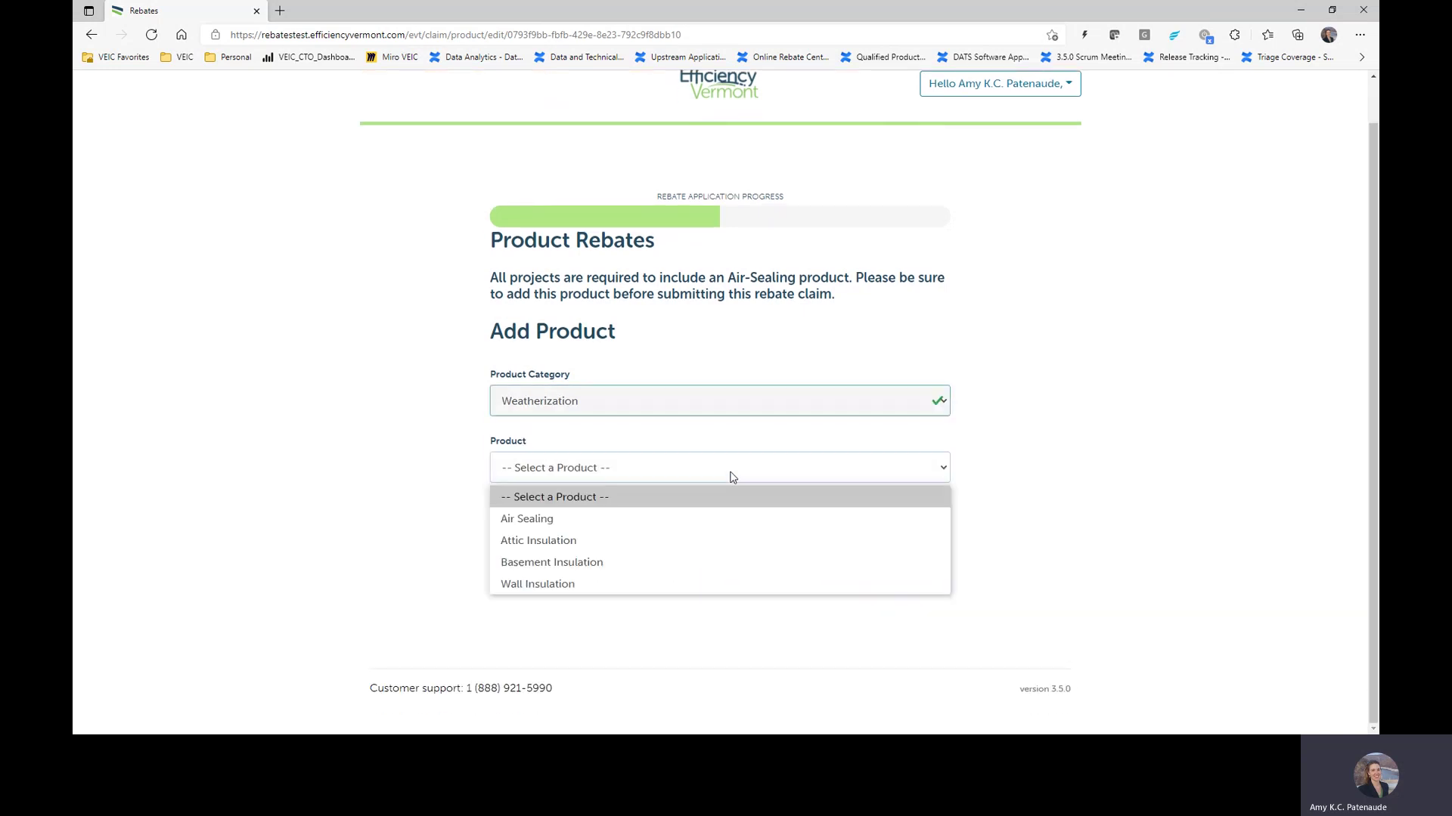
pyautogui.click(709, 522)
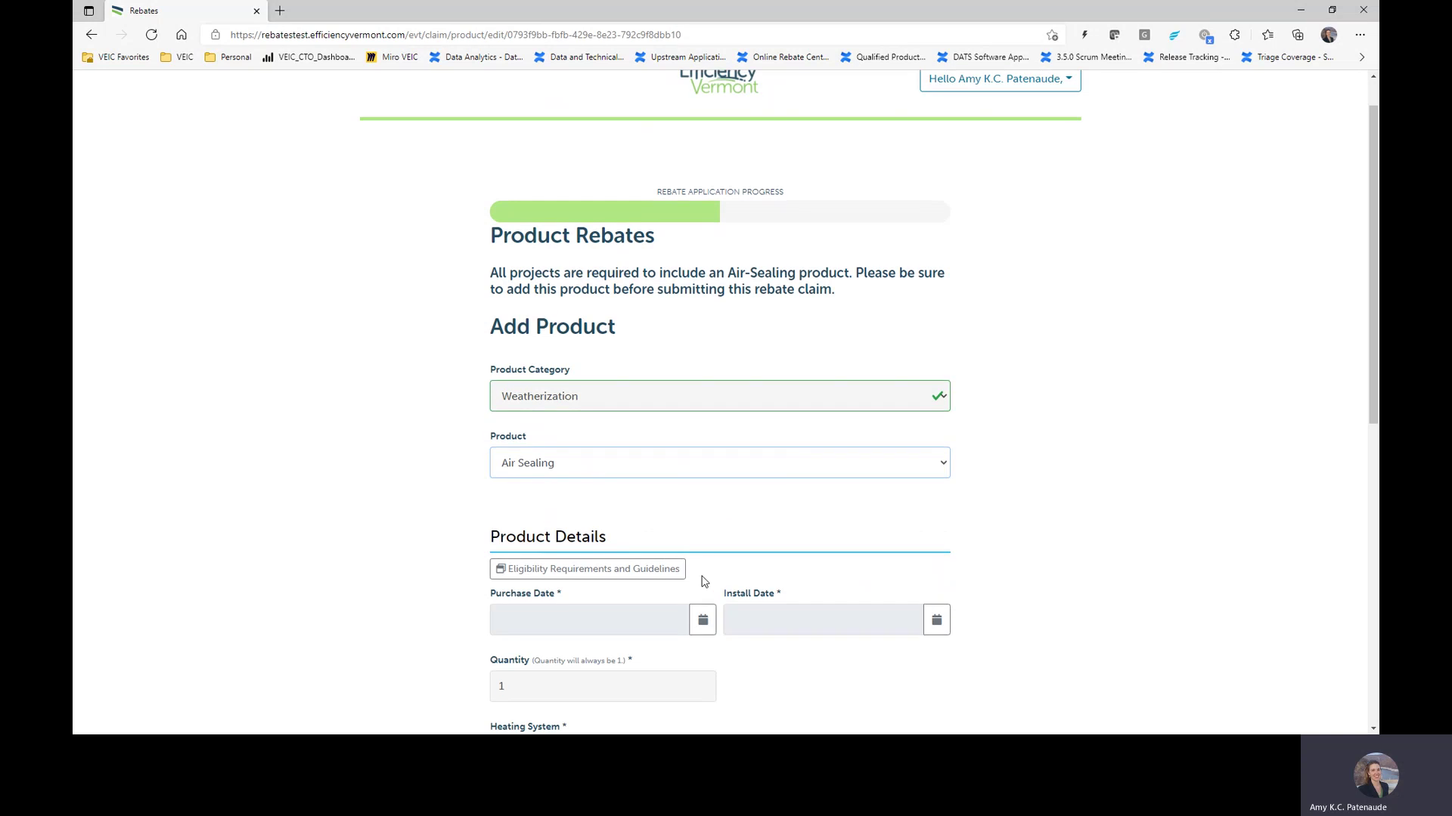
pyautogui.scroll(-5, 700, 576)
# Step: Set both purchase and install dates to August 3, 2021
pyautogui.click(700, 239)
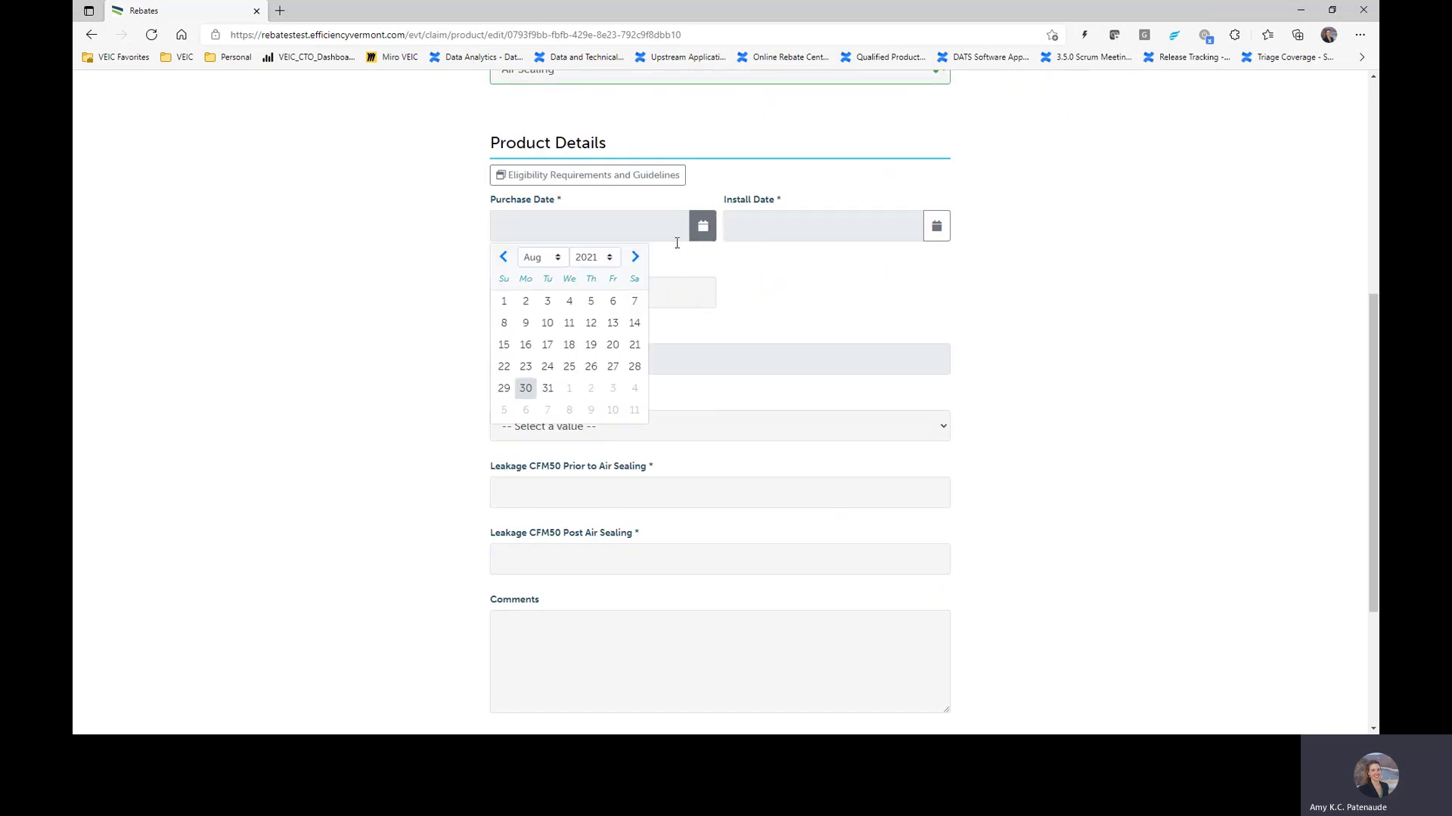
pyautogui.click(547, 301)
pyautogui.click(936, 226)
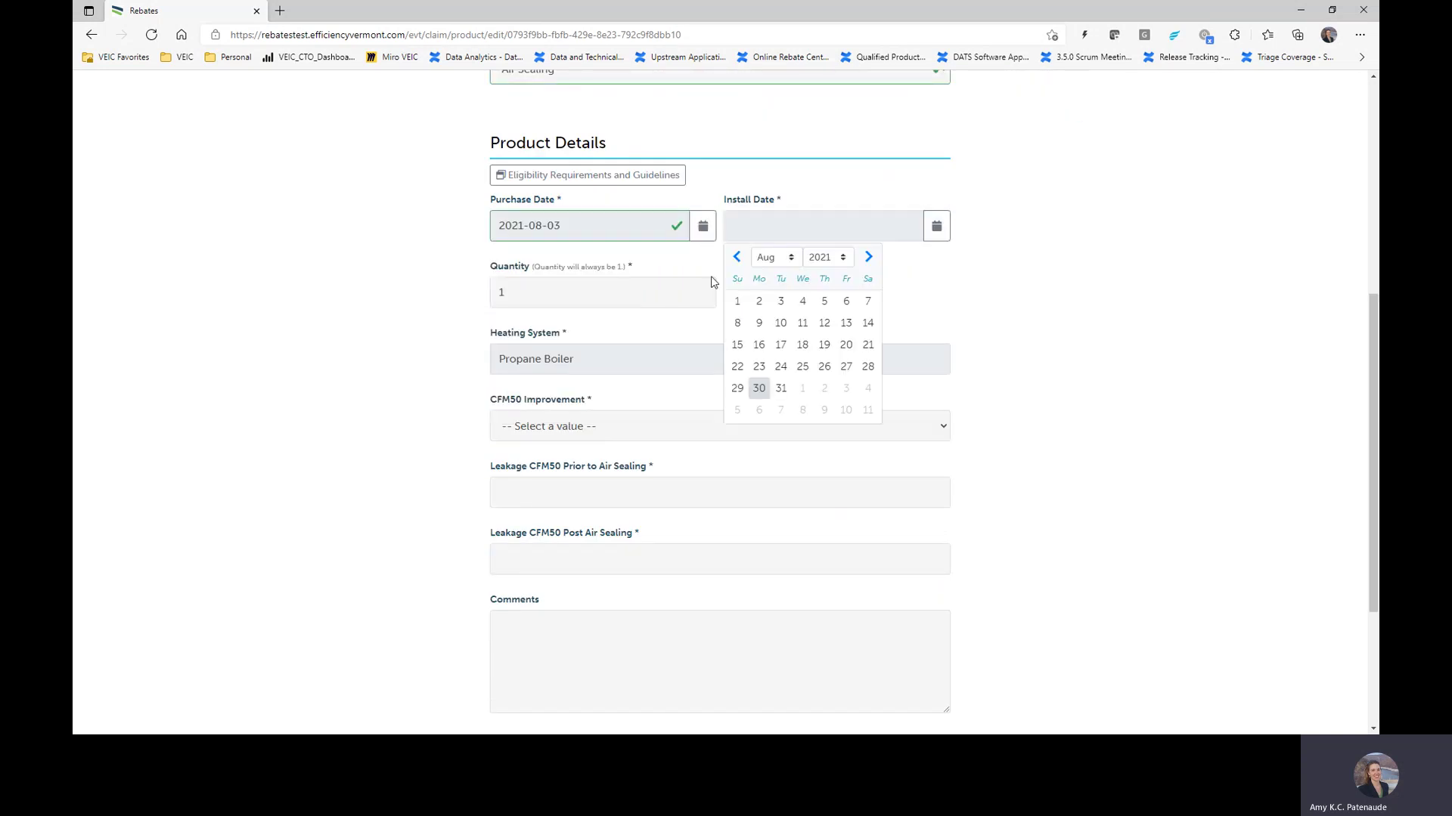
pyautogui.click(786, 303)
pyautogui.scroll(-2, 607, 306)
pyautogui.scroll(-2, 607, 305)
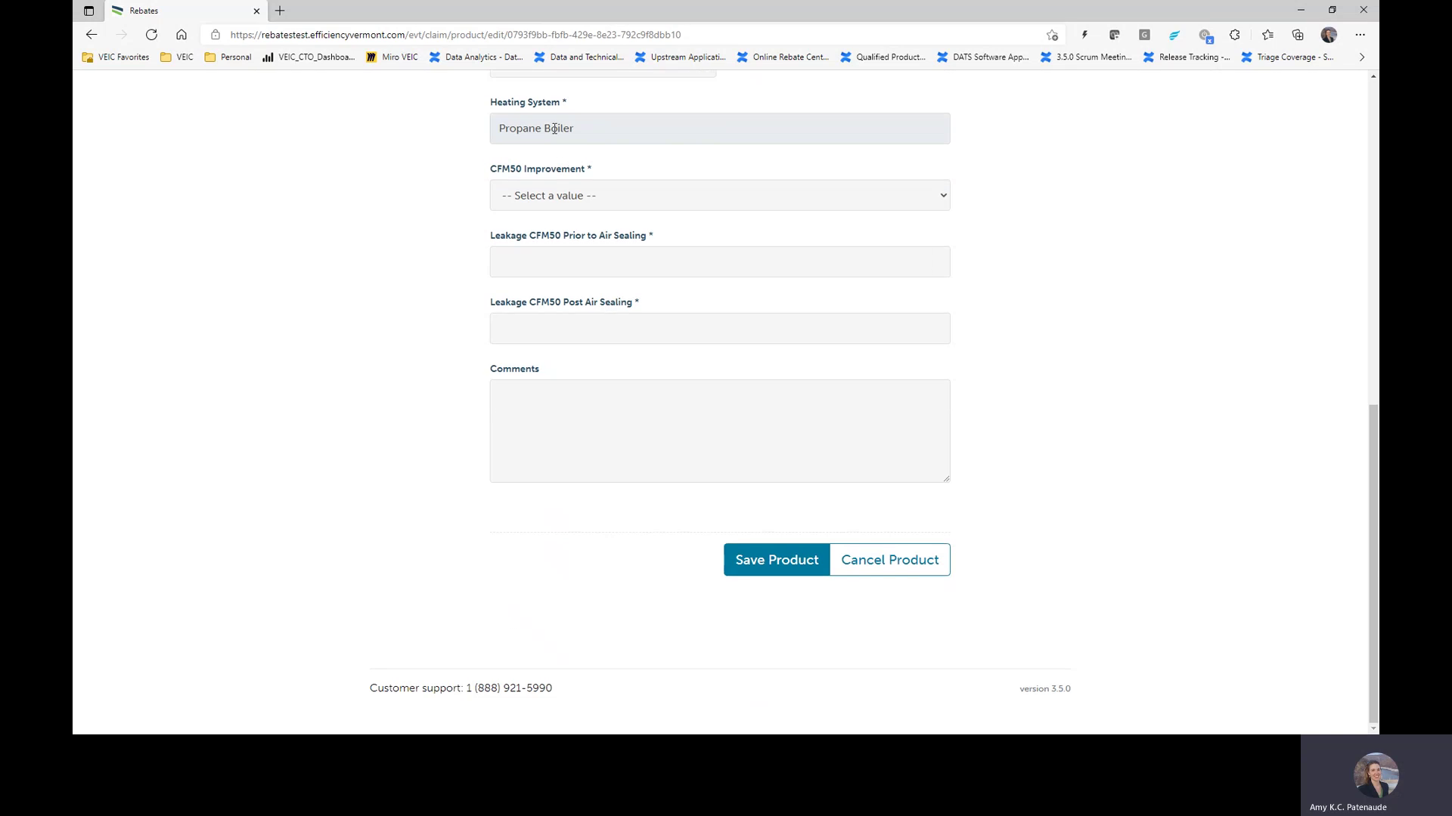
# Step: Choose >0 to <800 CFM50 improvement, enter 100 leakage after sealing, and save
pyautogui.click(554, 199)
pyautogui.click(557, 249)
pyautogui.click(561, 253)
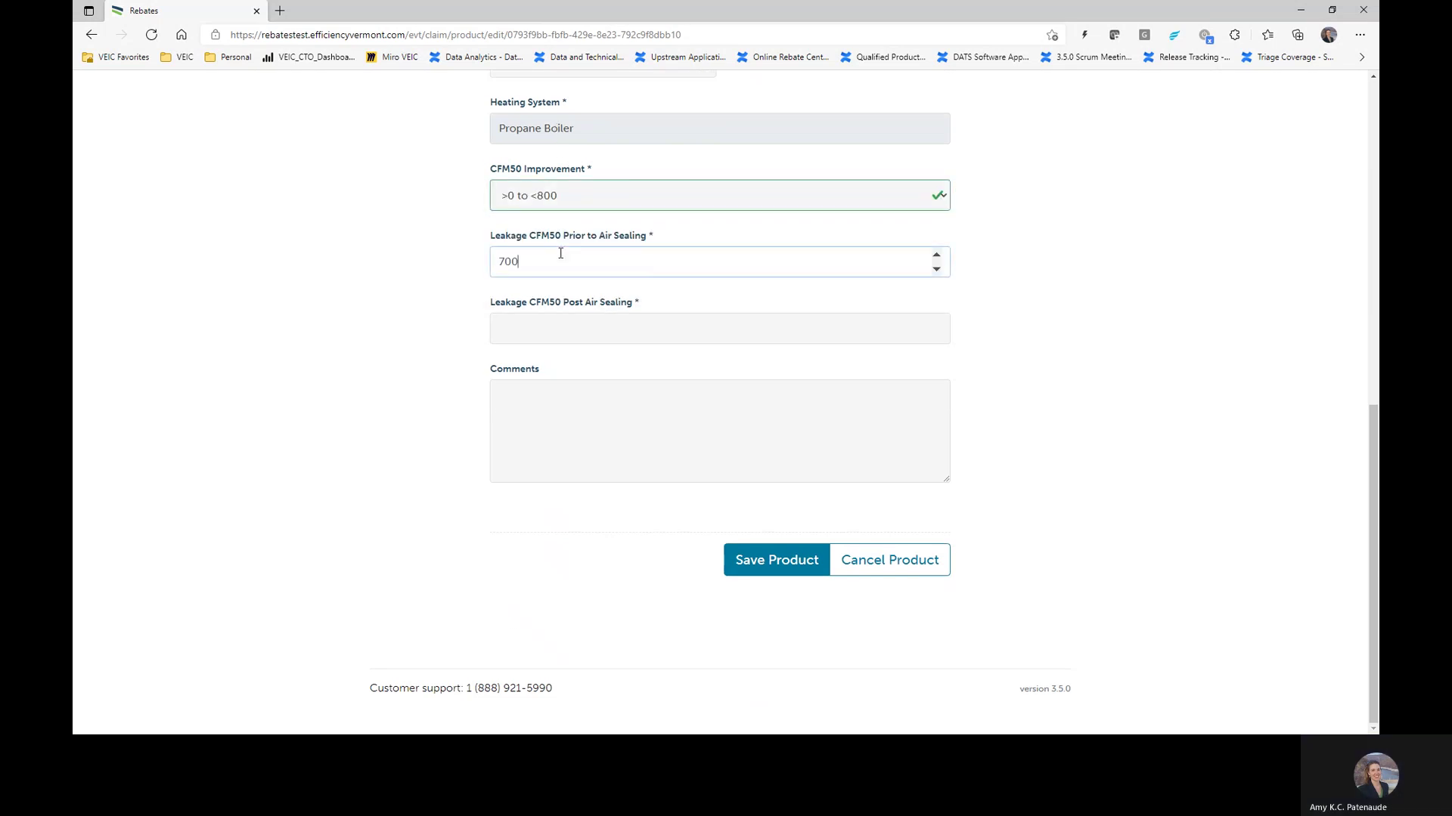
pyautogui.click(583, 331)
pyautogui.write('100')
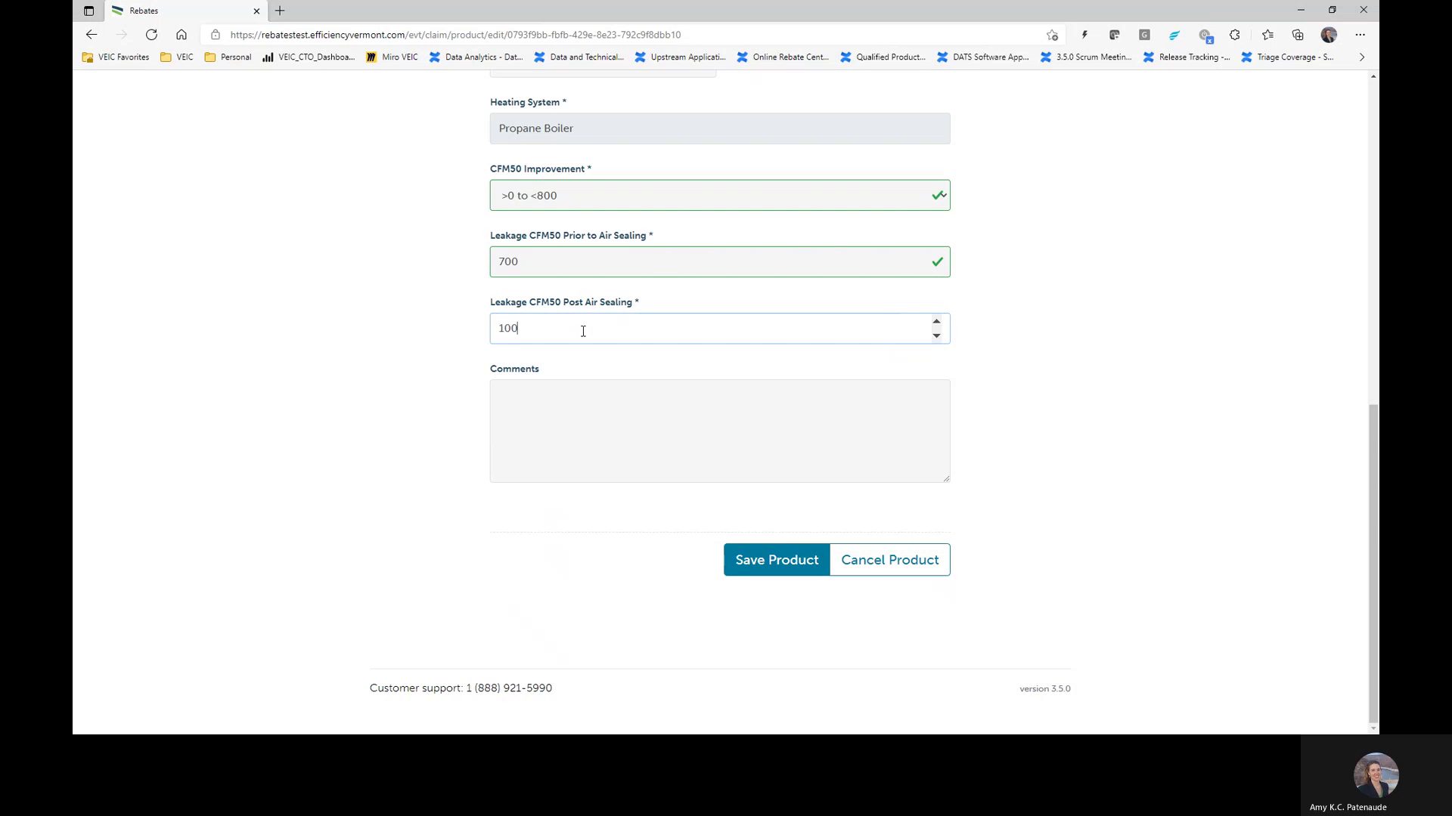
pyautogui.click(786, 561)
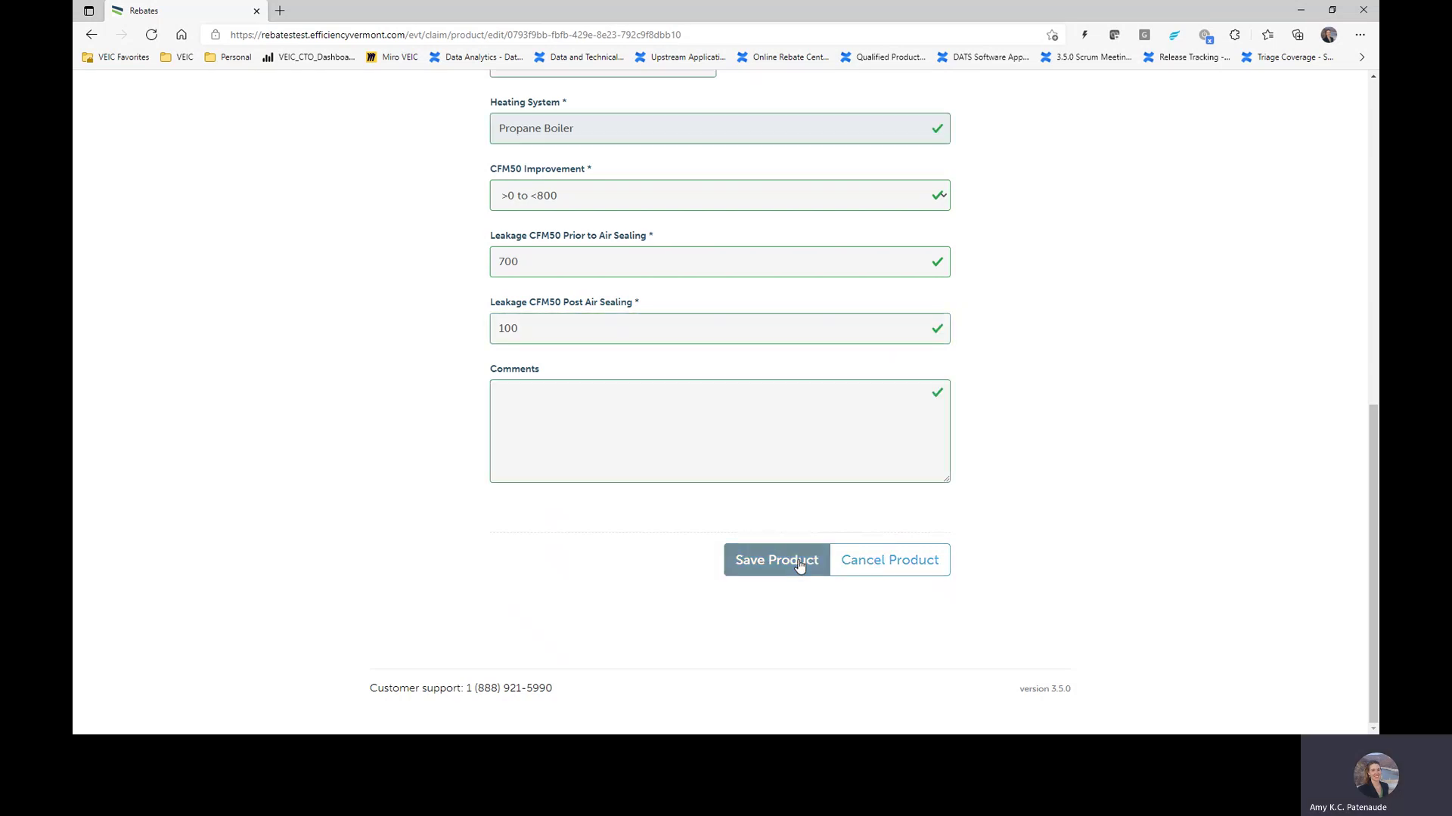
# Step: Add another product: Health and Safety > Carbon Monoxide Alarm or Remediation
pyautogui.click(838, 482)
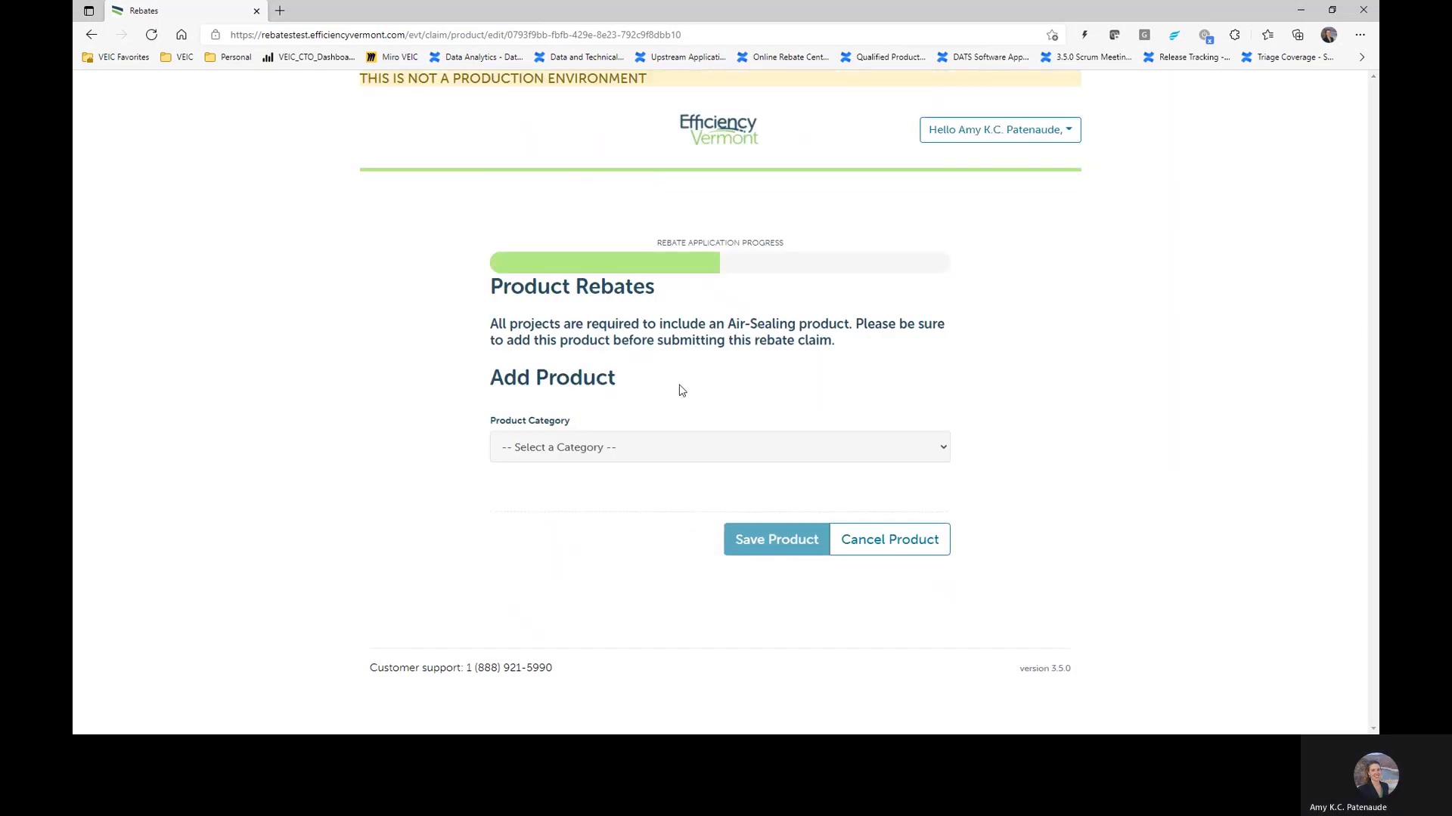
pyautogui.click(628, 454)
pyautogui.click(615, 499)
pyautogui.click(612, 516)
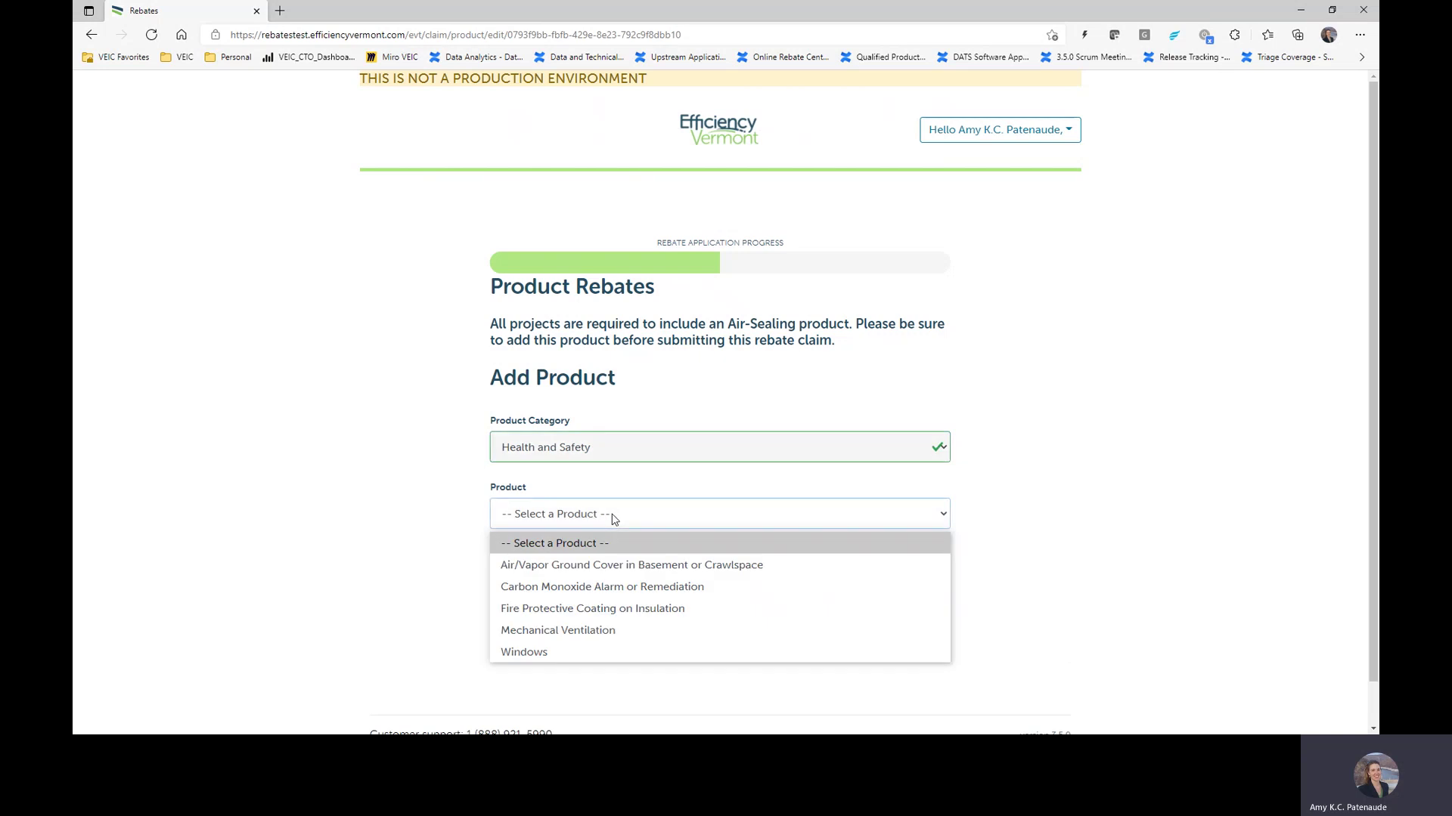
pyautogui.click(605, 589)
pyautogui.scroll(-5, 726, 444)
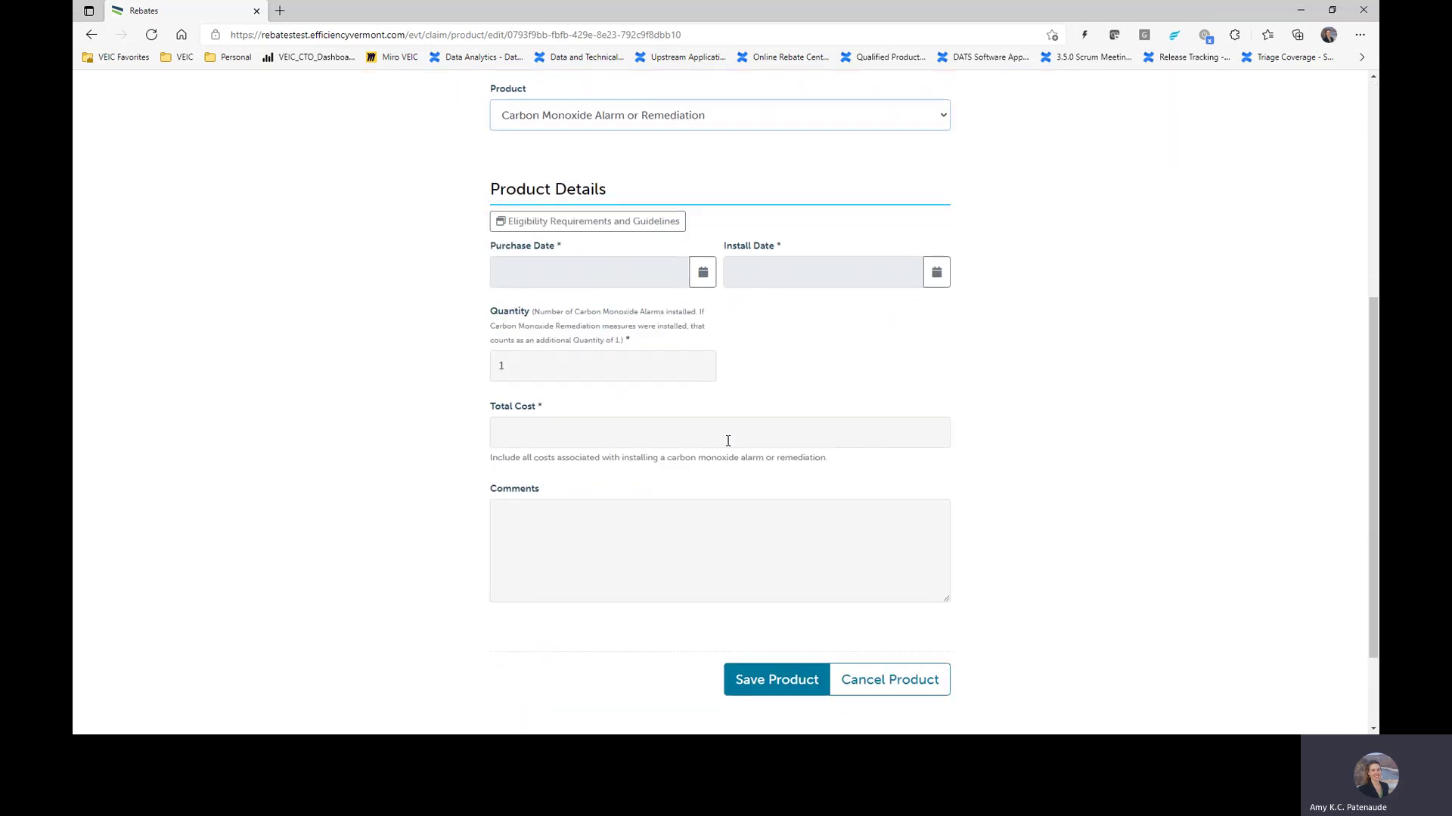
# Step: Set purchase date August 4 and install date August 5, 2021, enter total cost, and save
pyautogui.click(707, 282)
pyautogui.click(570, 347)
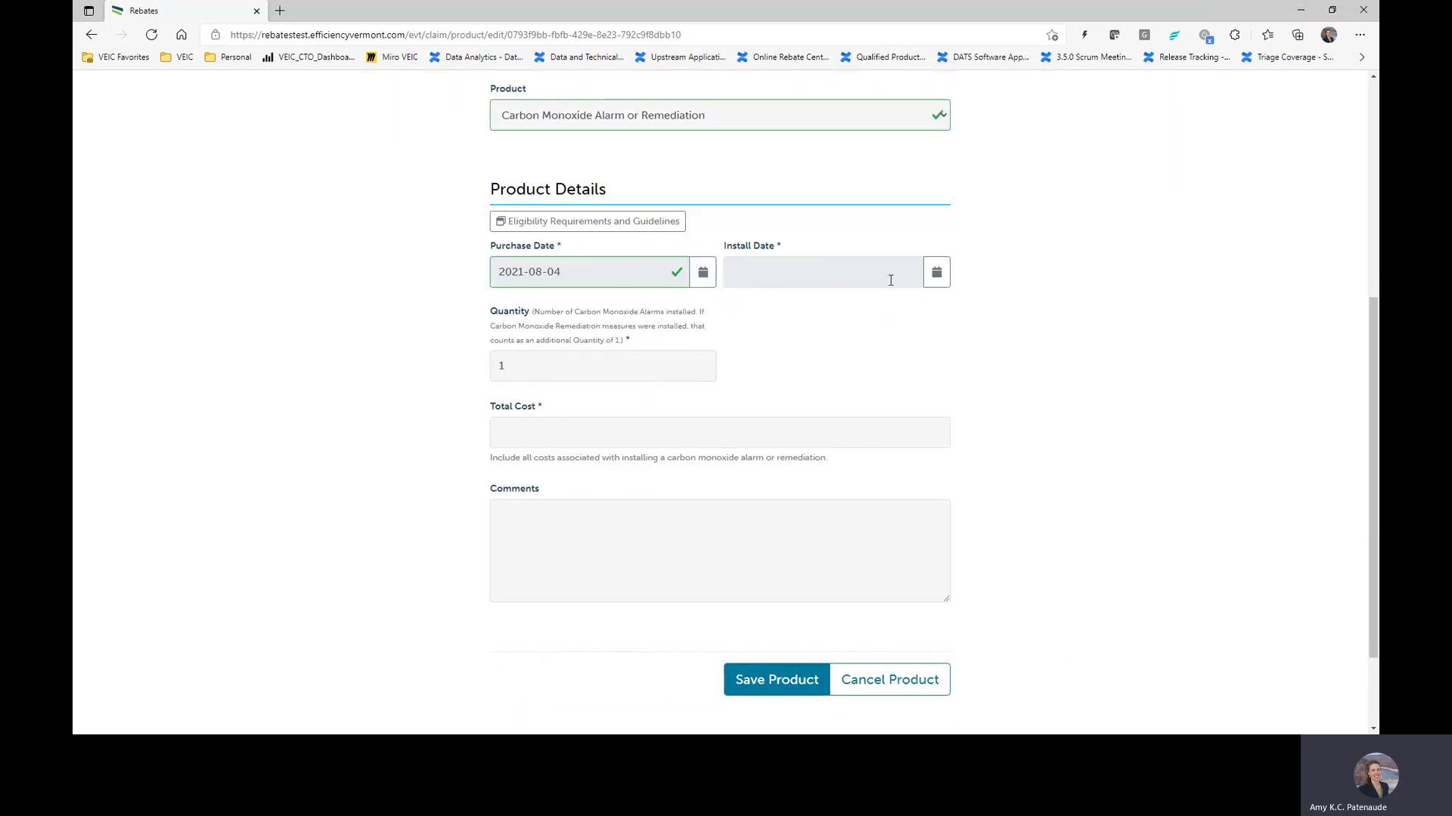
pyautogui.click(938, 274)
pyautogui.click(826, 350)
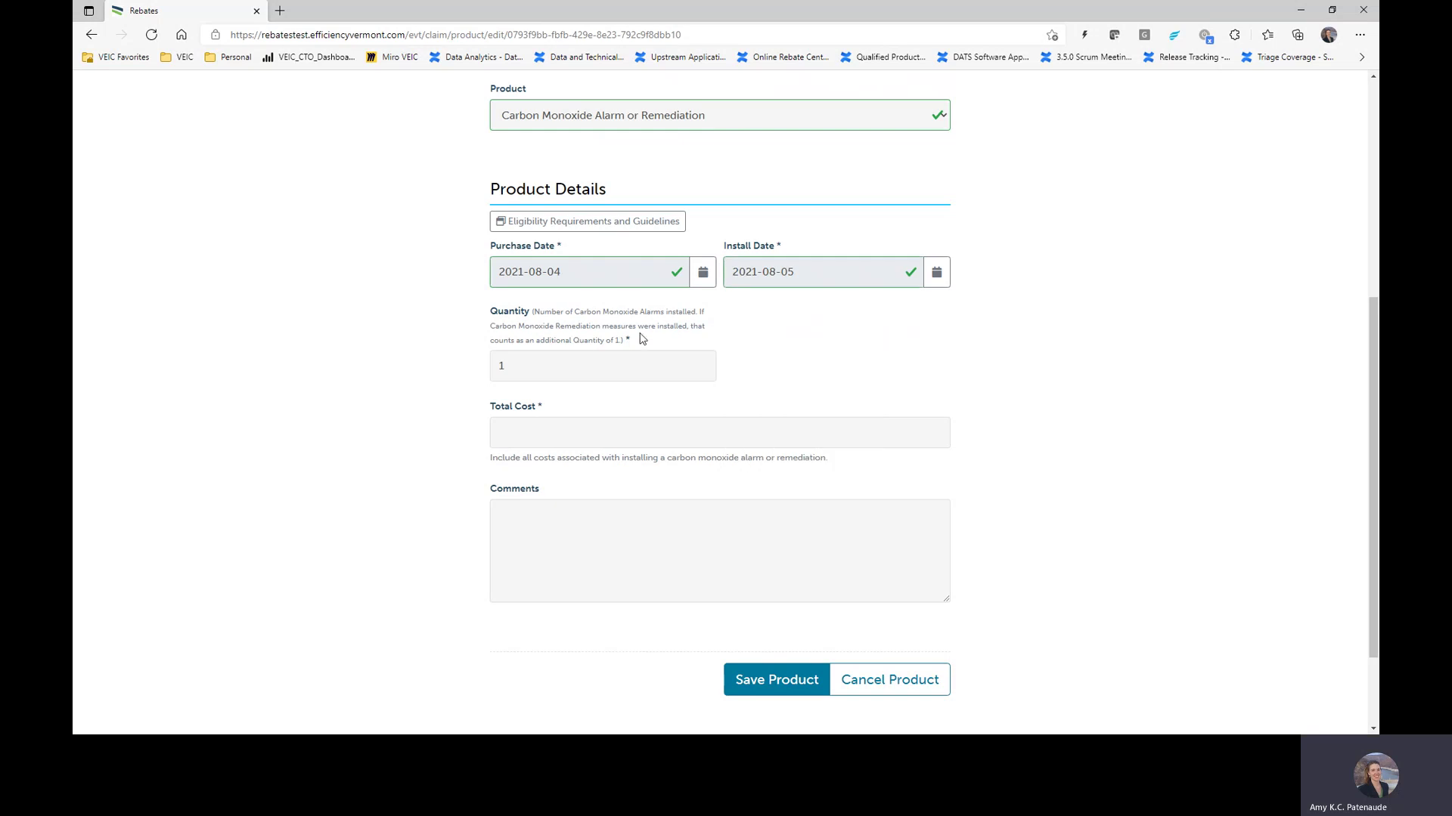
pyautogui.click(602, 435)
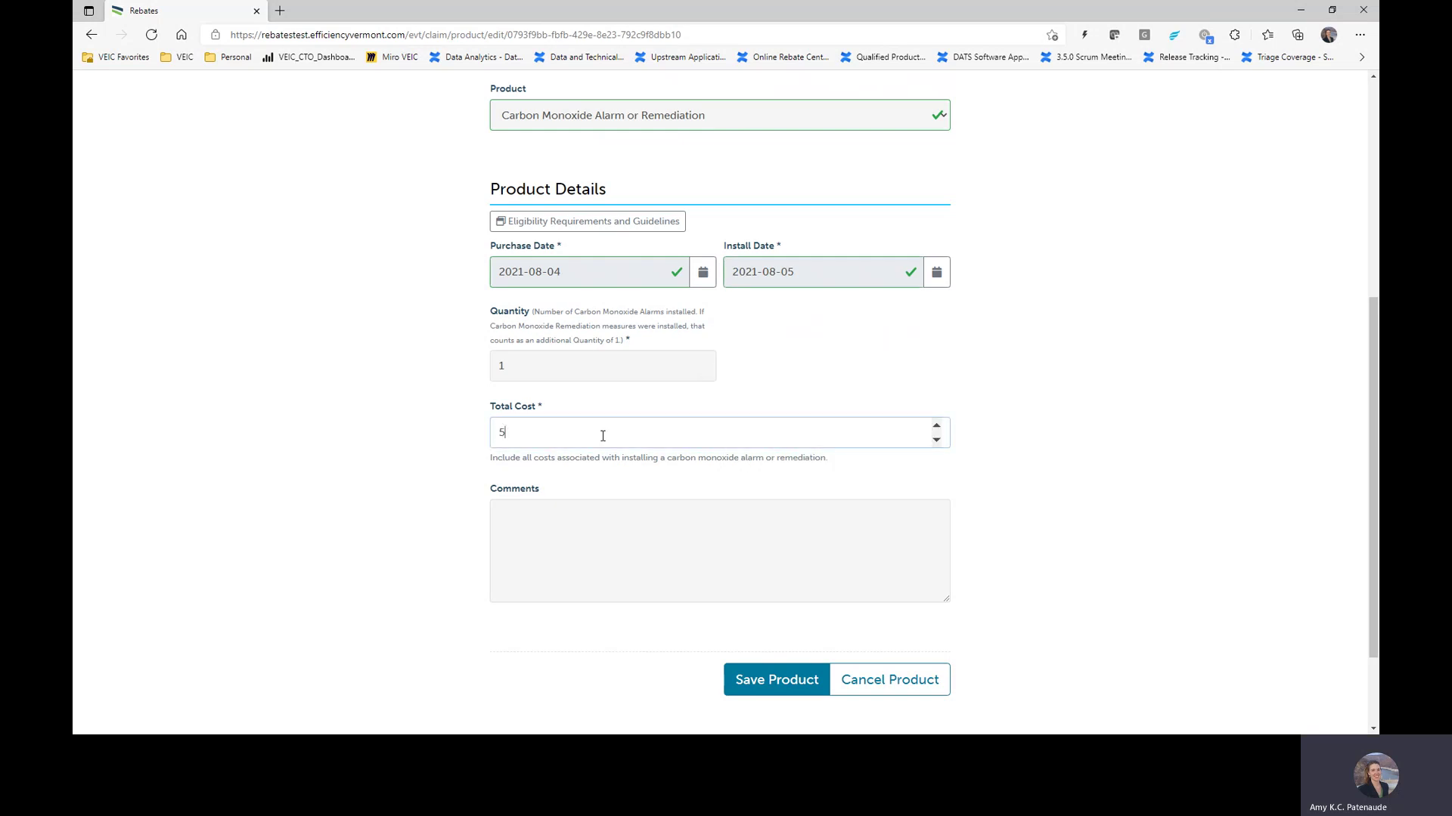
pyautogui.click(745, 685)
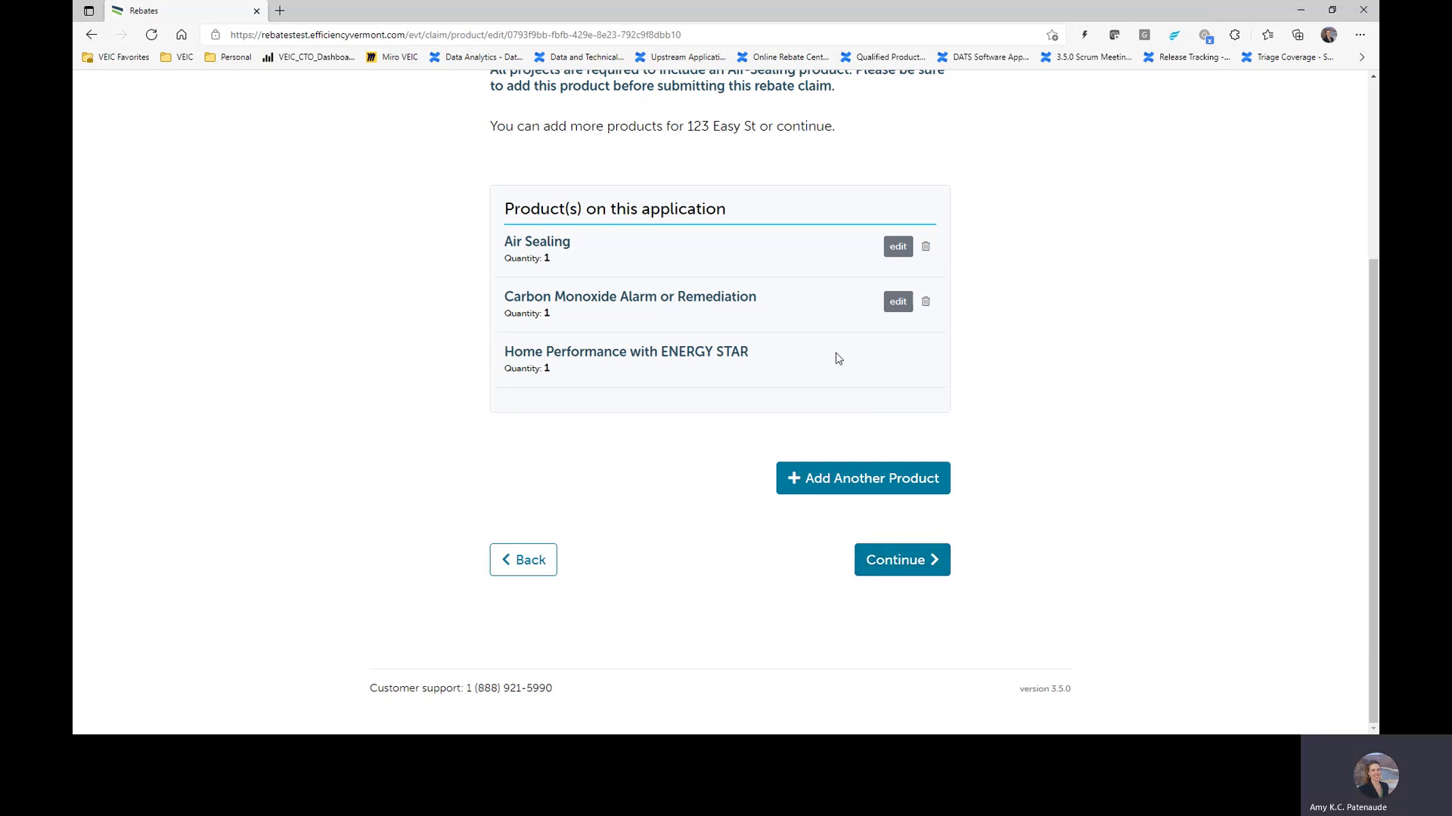
pyautogui.scroll(2, 1013, 360)
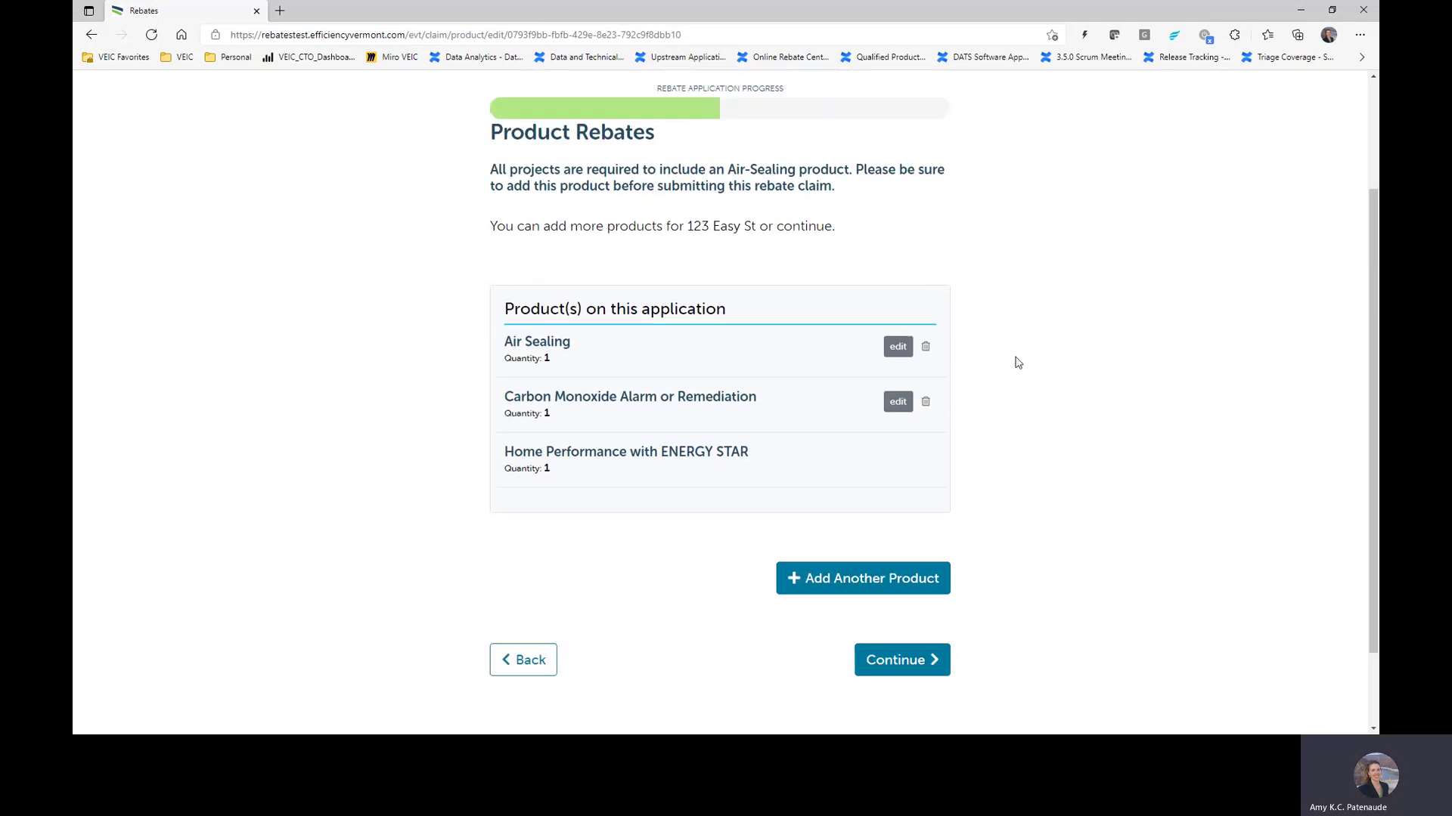
# Step: Make the customer the rebate check payee, mailing to the same address as the install site
pyautogui.click(925, 659)
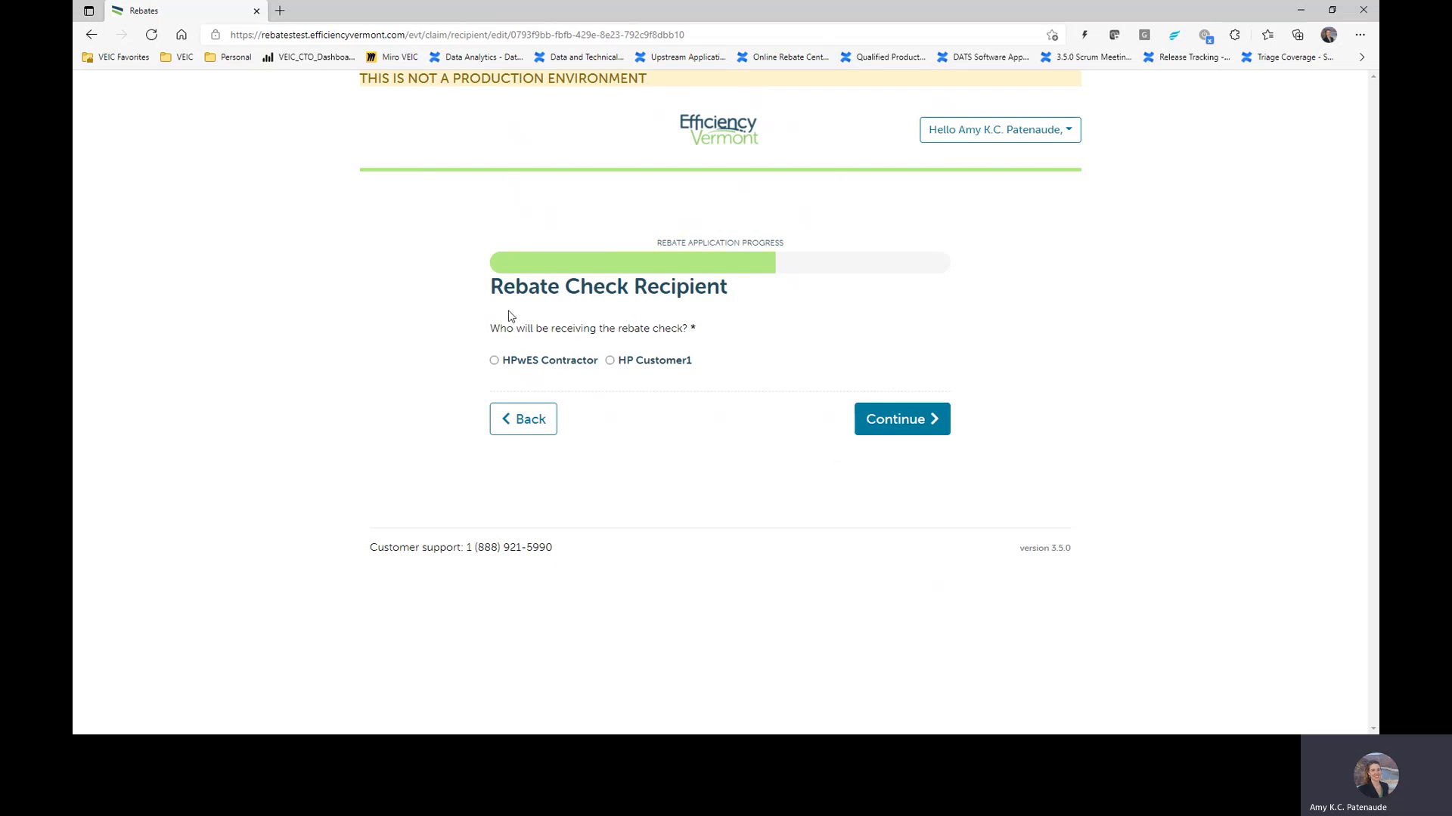
pyautogui.click(656, 361)
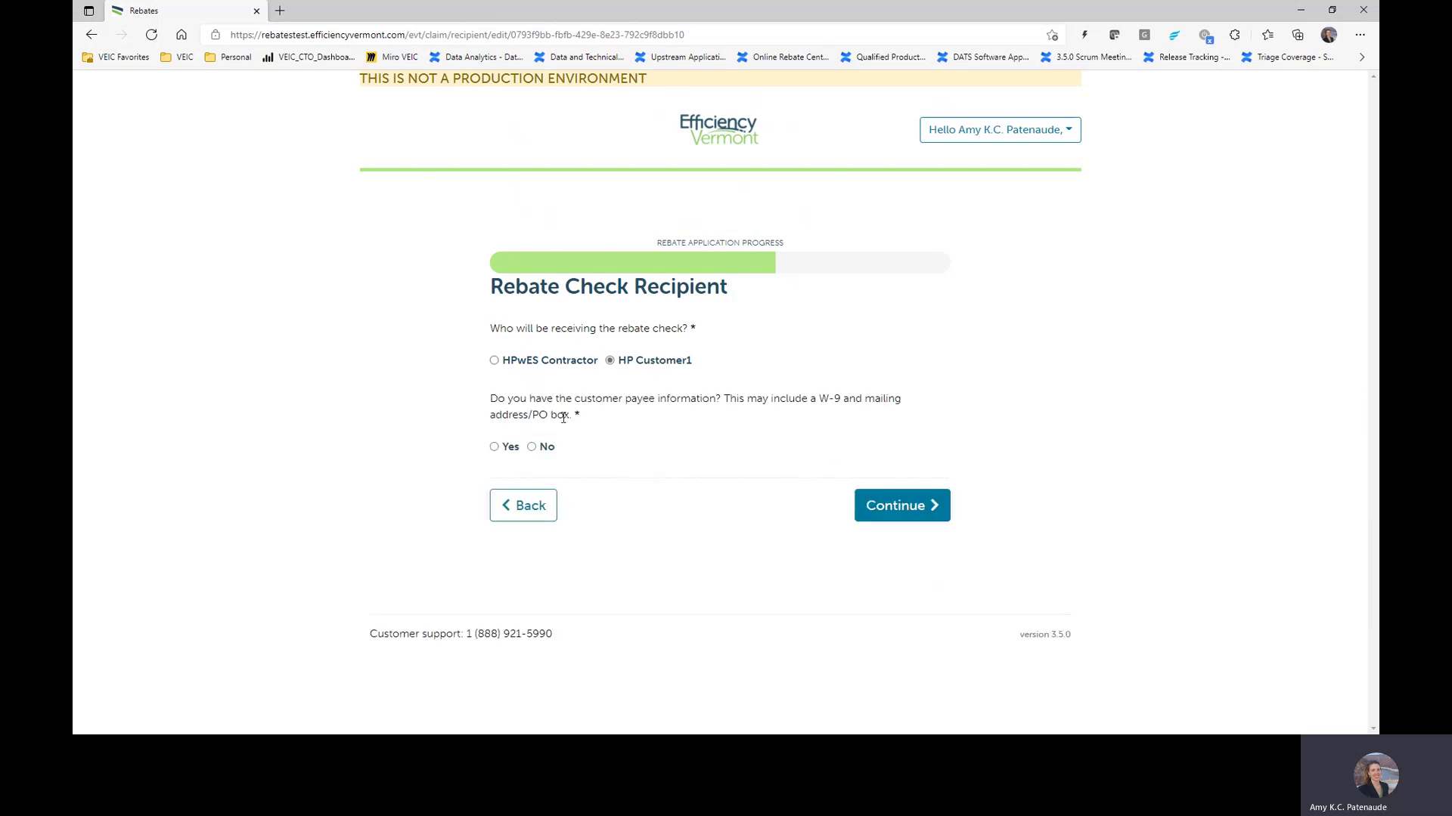
pyautogui.click(494, 447)
pyautogui.scroll(-4, 700, 350)
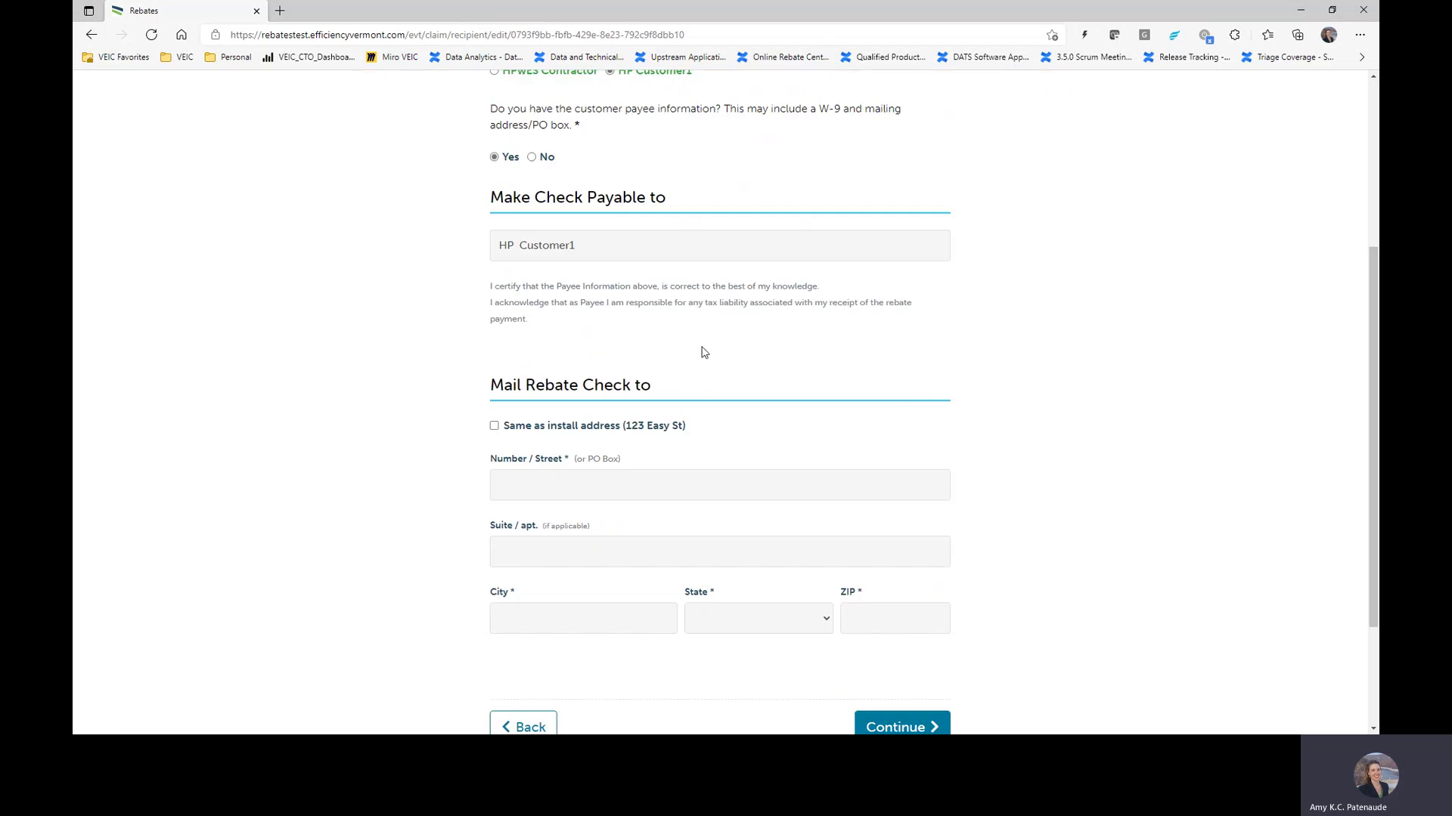
pyautogui.click(521, 420)
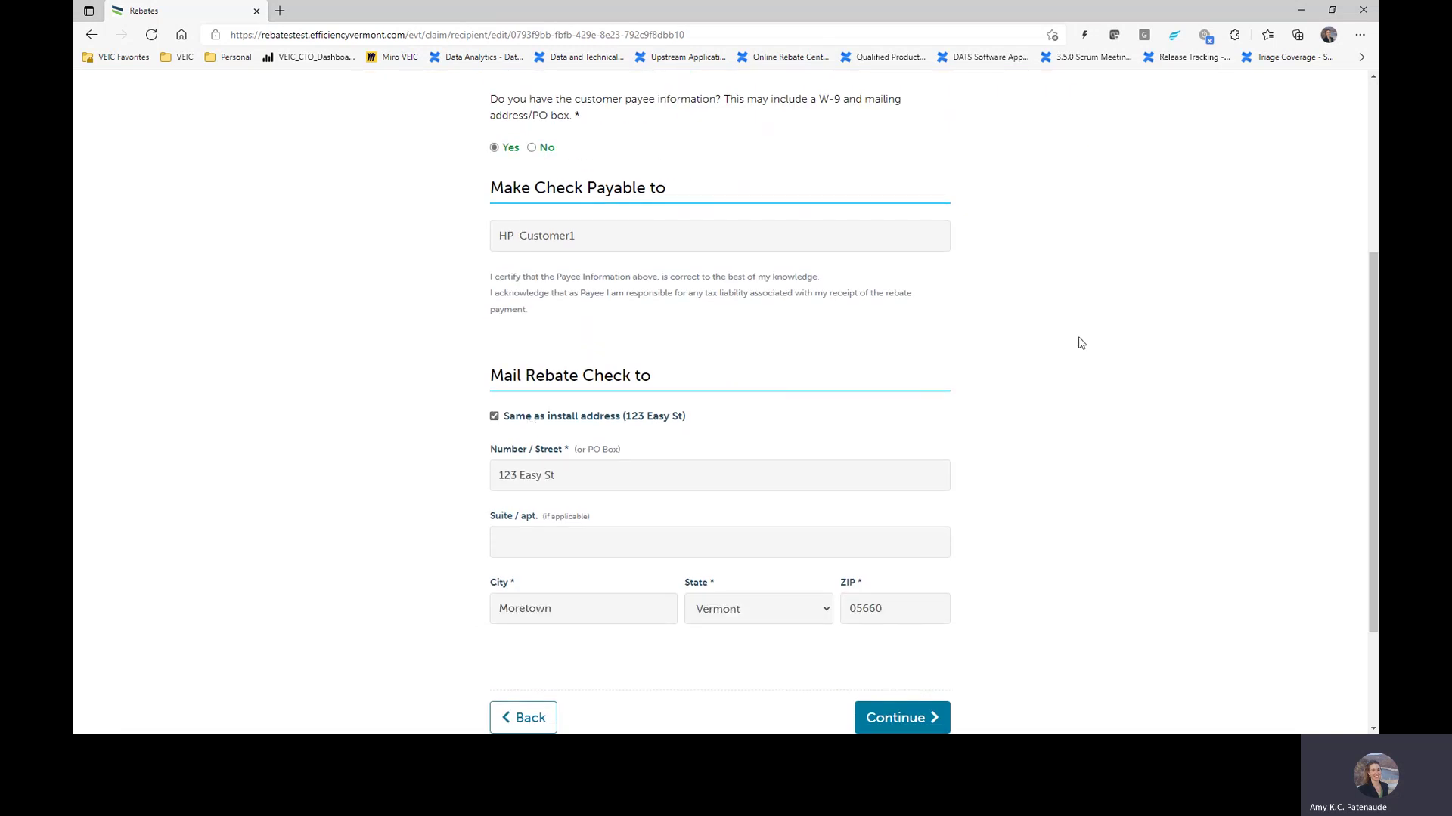
pyautogui.scroll(-2, 1081, 343)
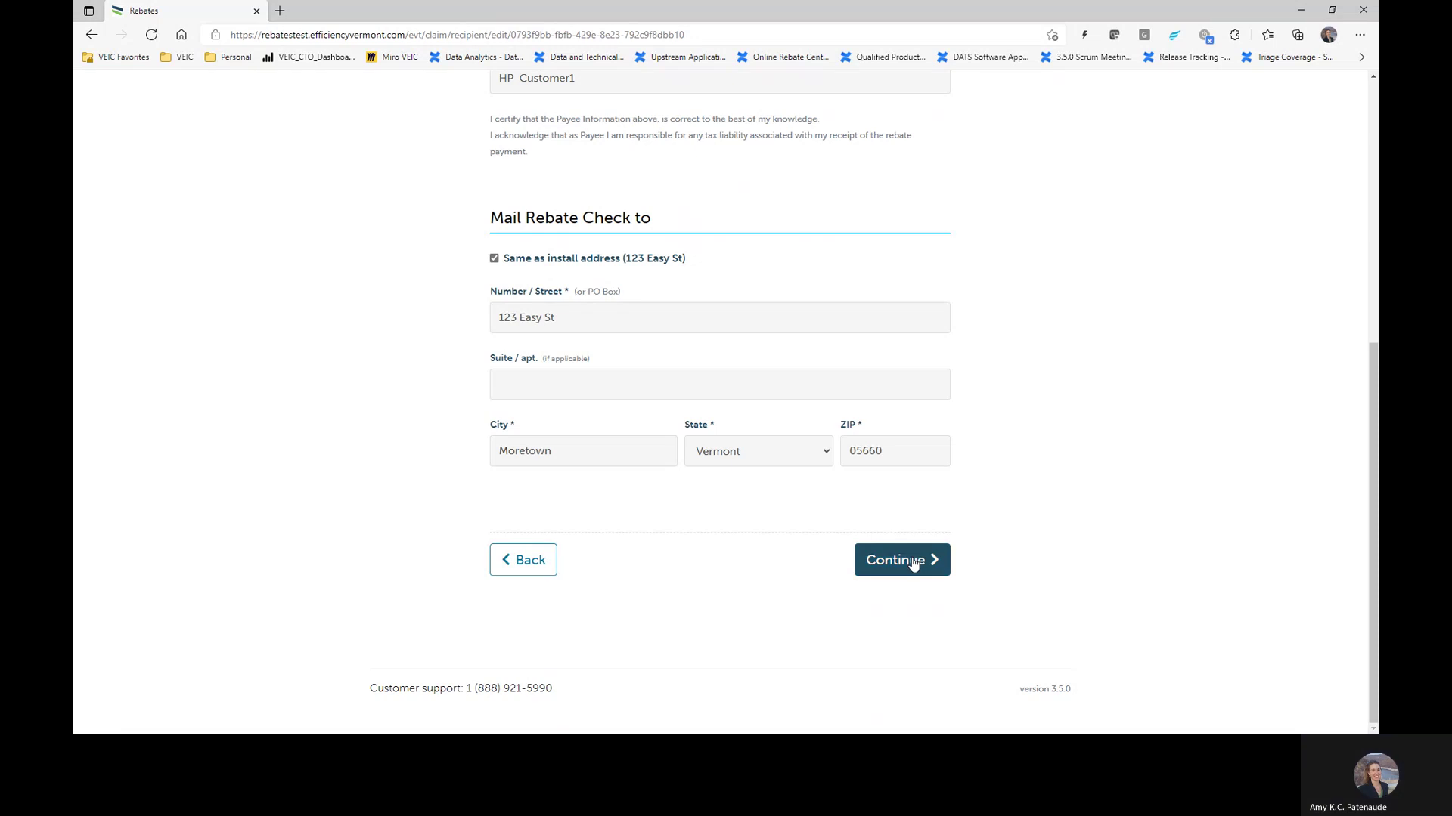
# Step: Continue to the summary and attach Test 2.5 MB.jpg as the invoice
pyautogui.click(877, 569)
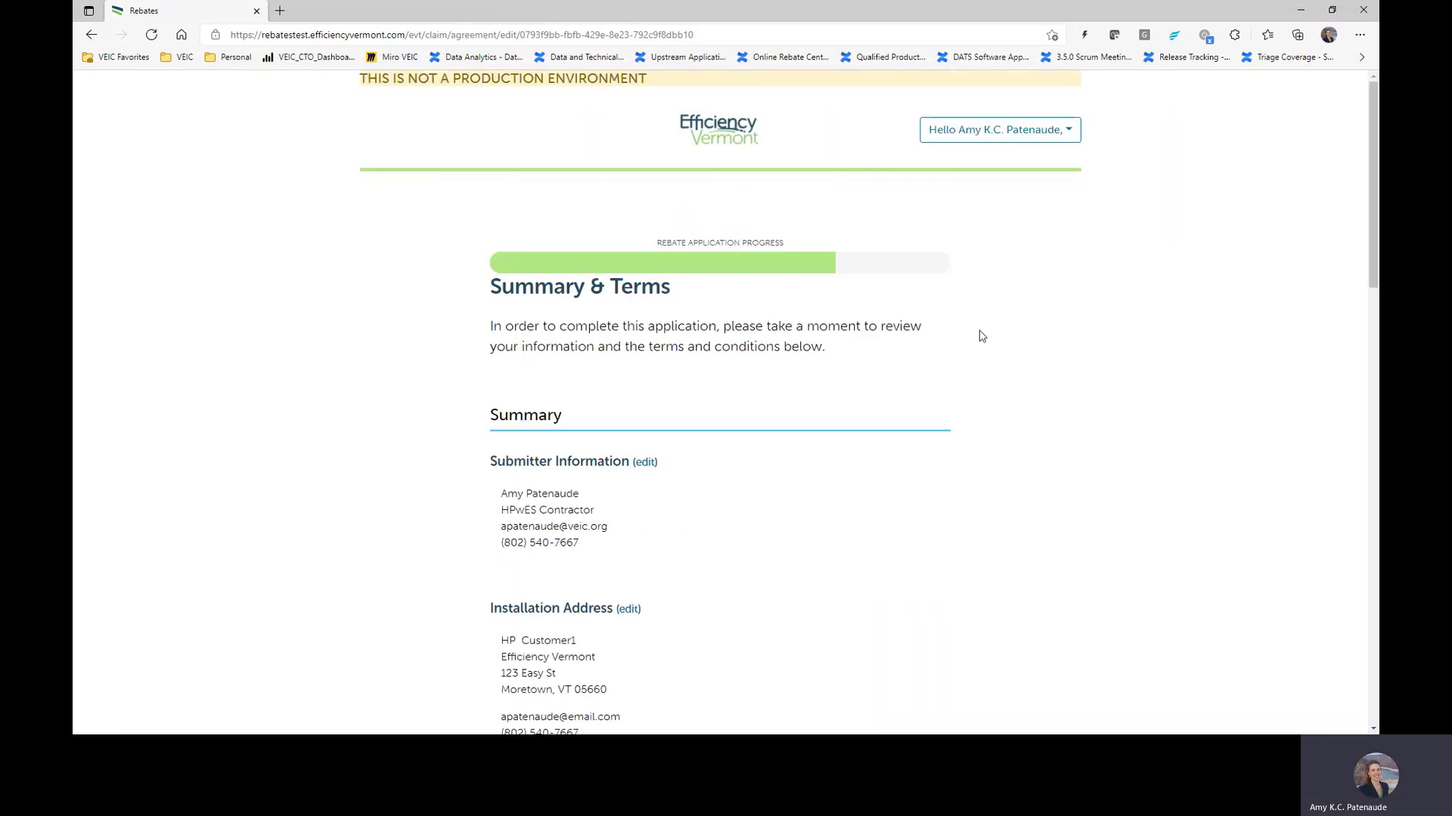
pyautogui.scroll(-1, 748, 285)
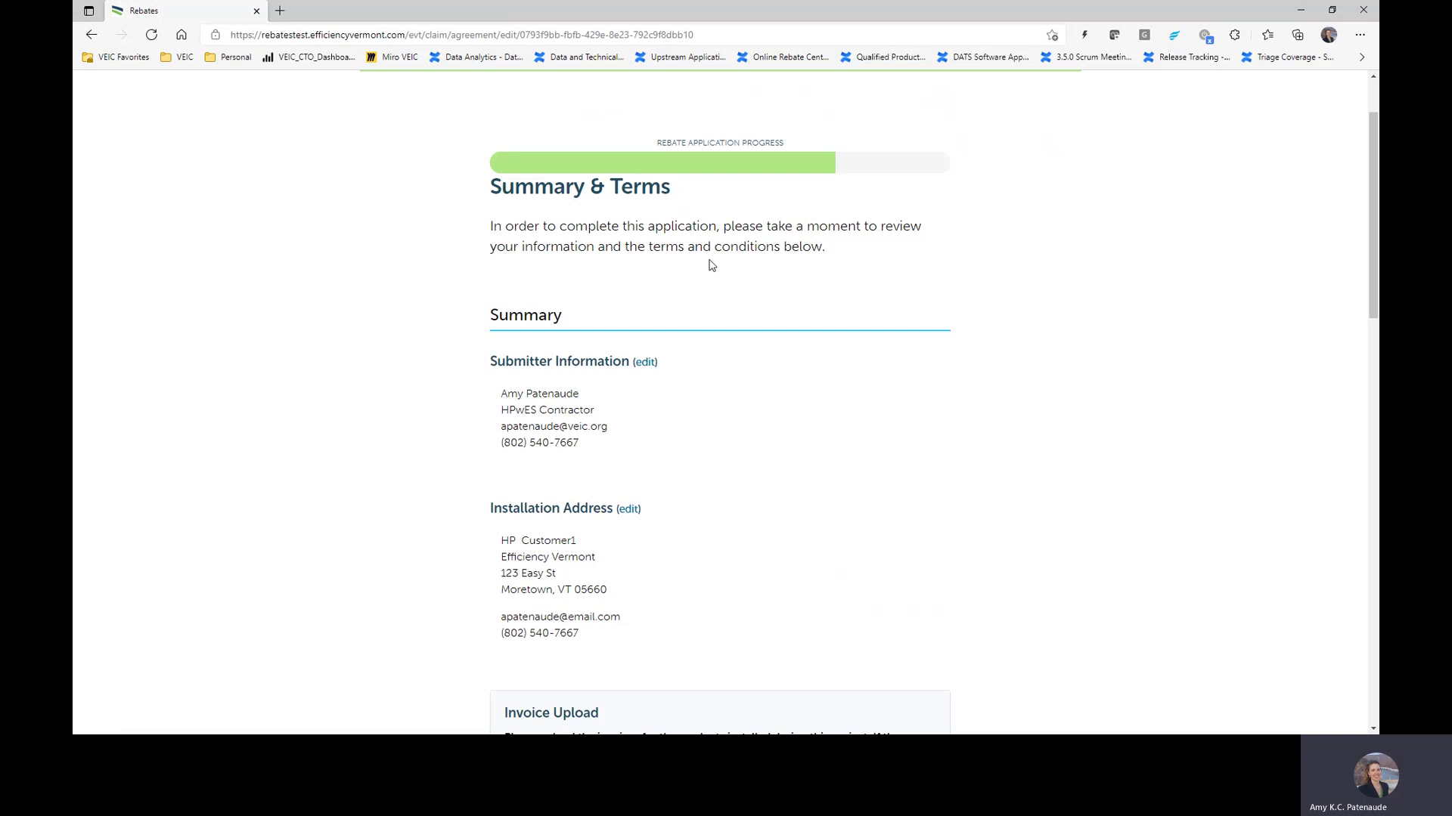
pyautogui.scroll(-3, 742, 386)
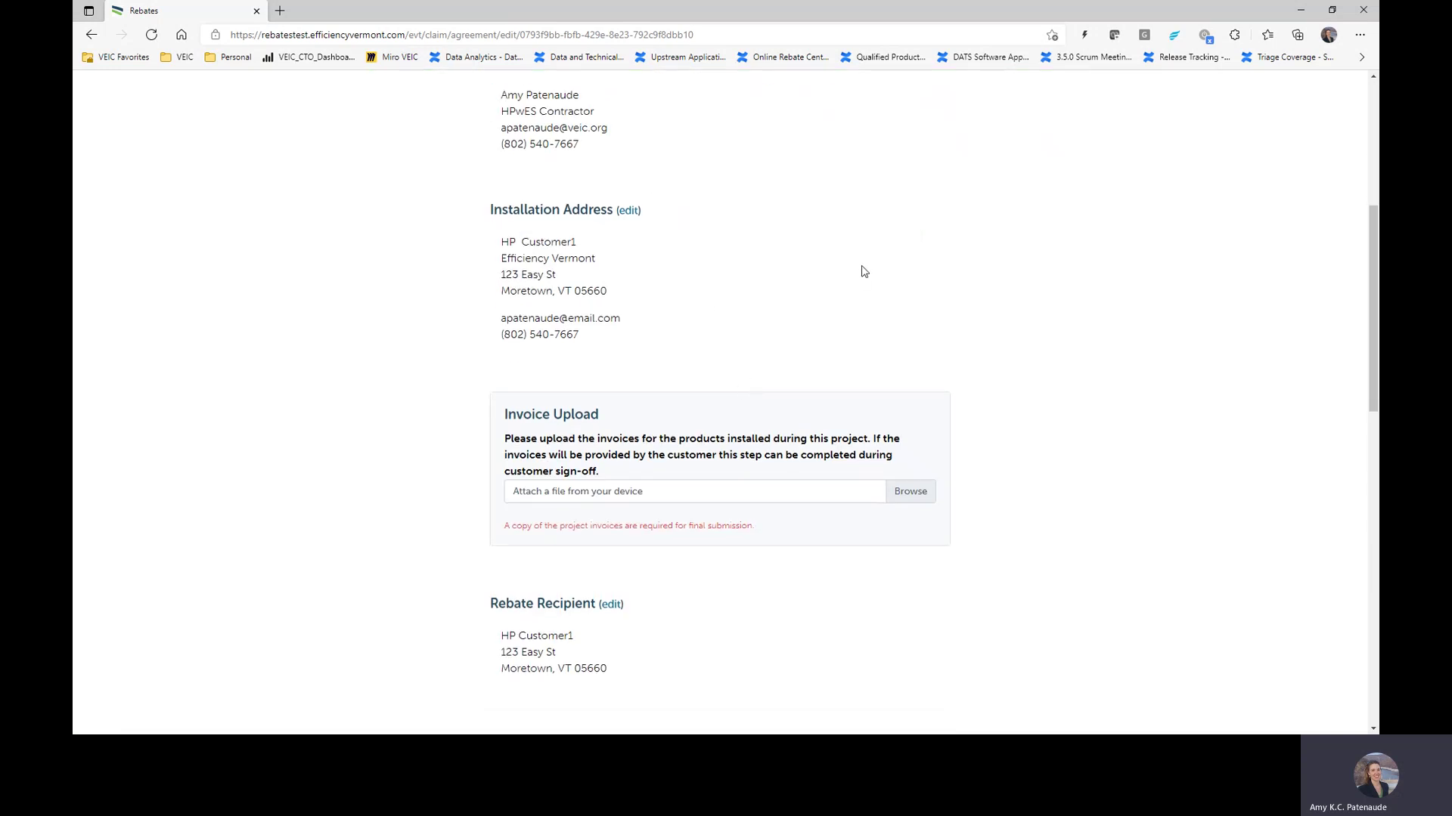
pyautogui.scroll(-2, 858, 268)
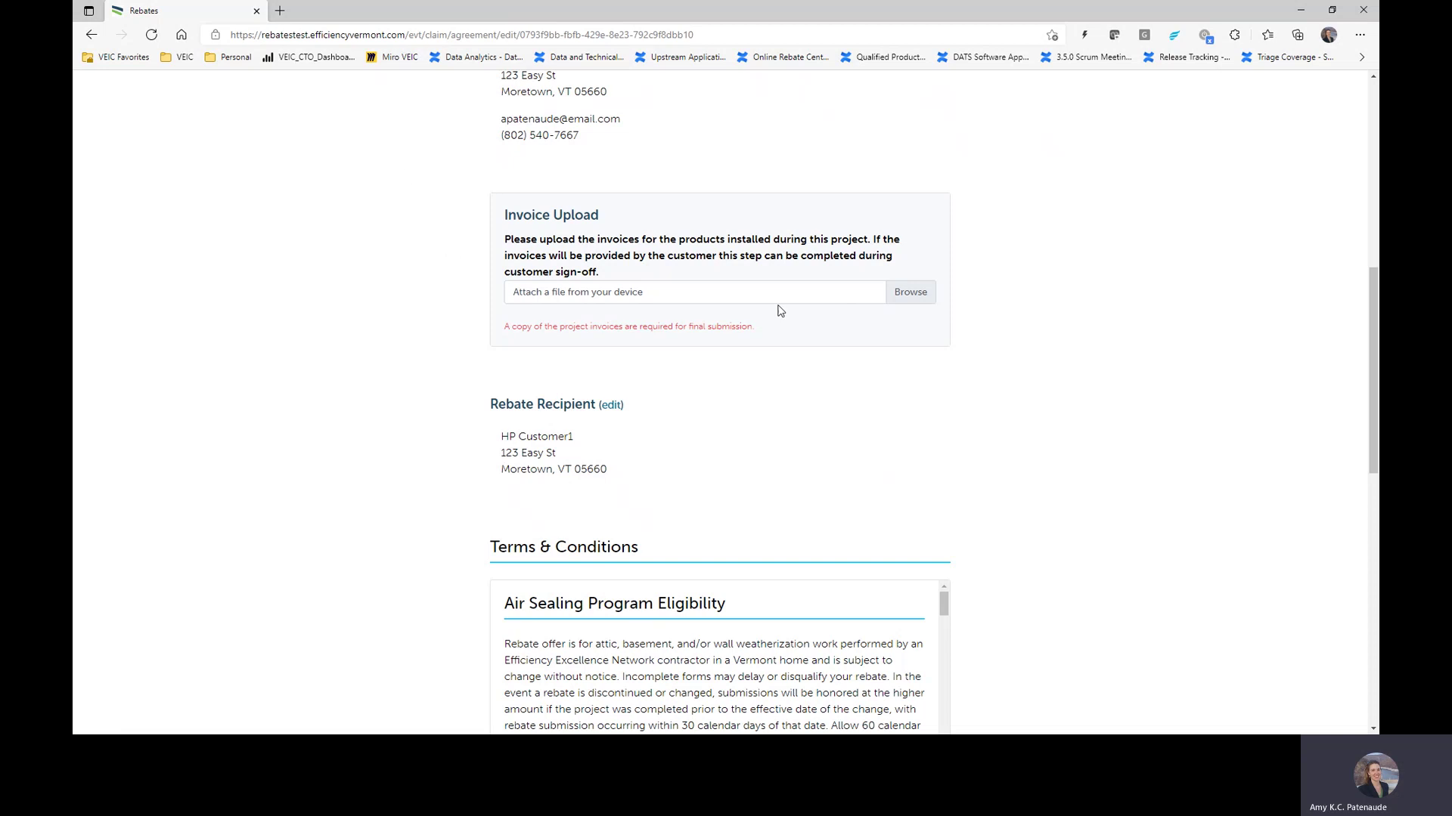
pyautogui.click(911, 303)
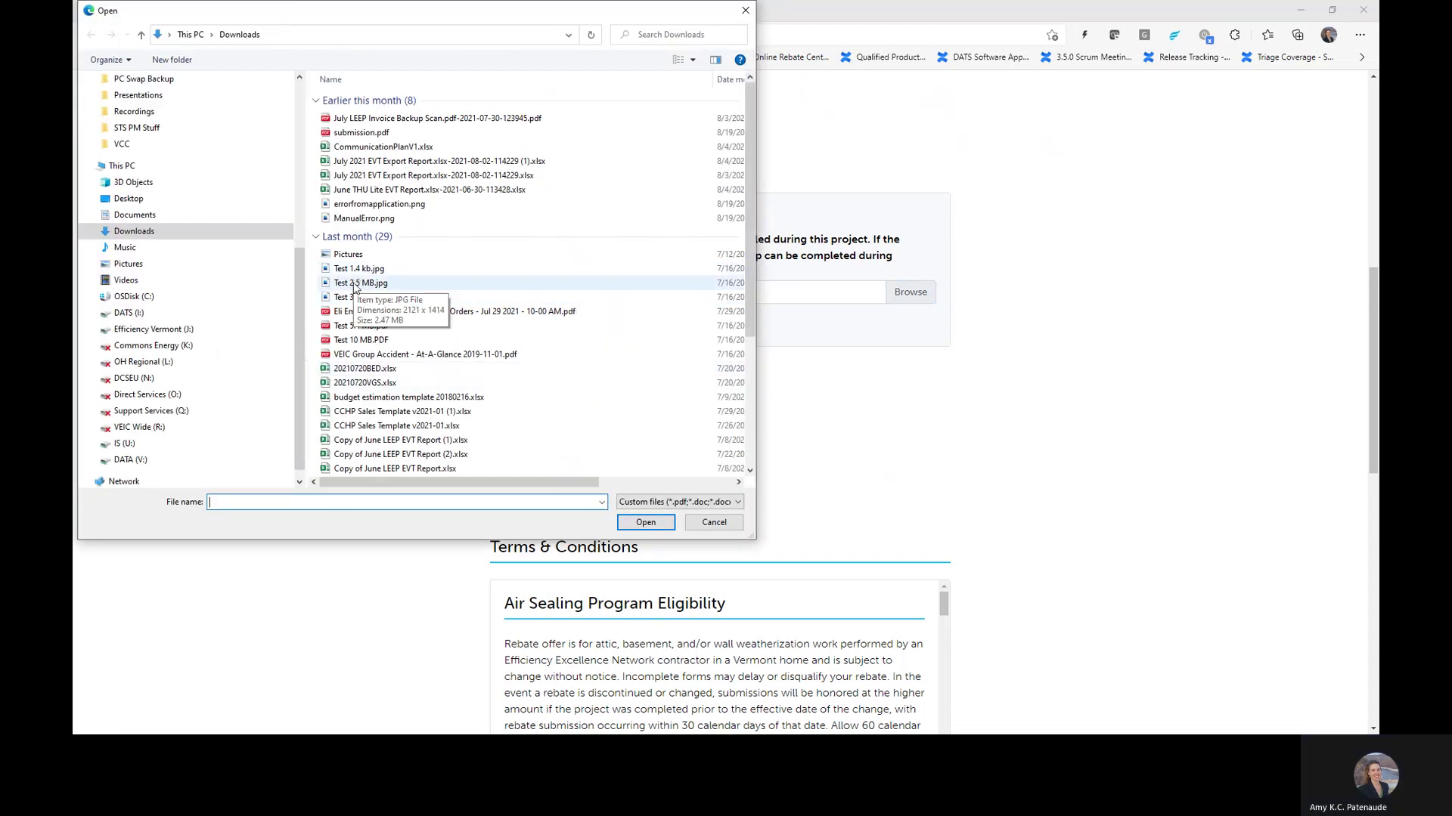
pyautogui.click(361, 284)
pyautogui.click(646, 522)
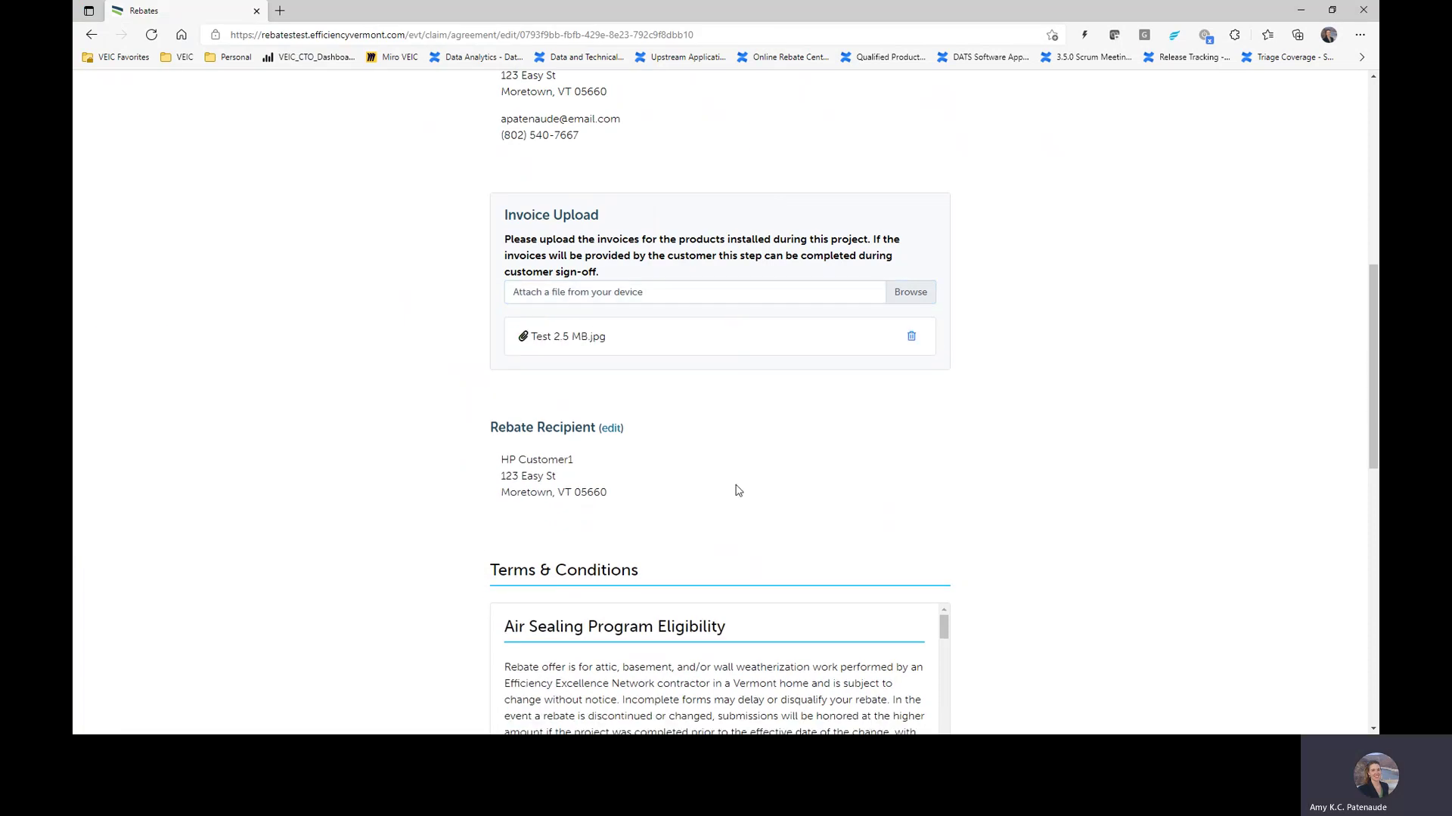
# Step: Send the claim to the customer to complete and sign off
pyautogui.scroll(-5, 1074, 462)
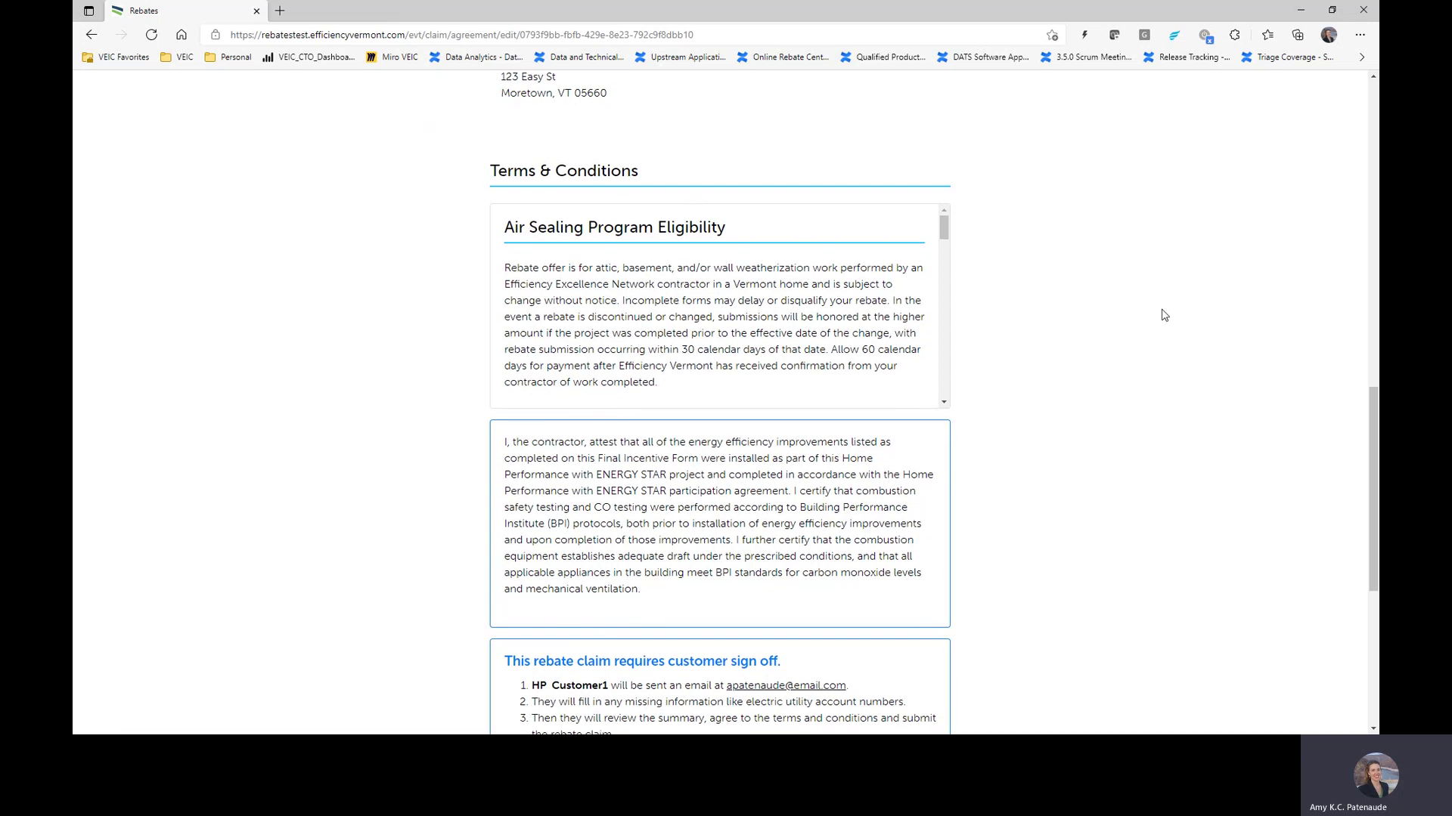
pyautogui.scroll(-5, 1164, 315)
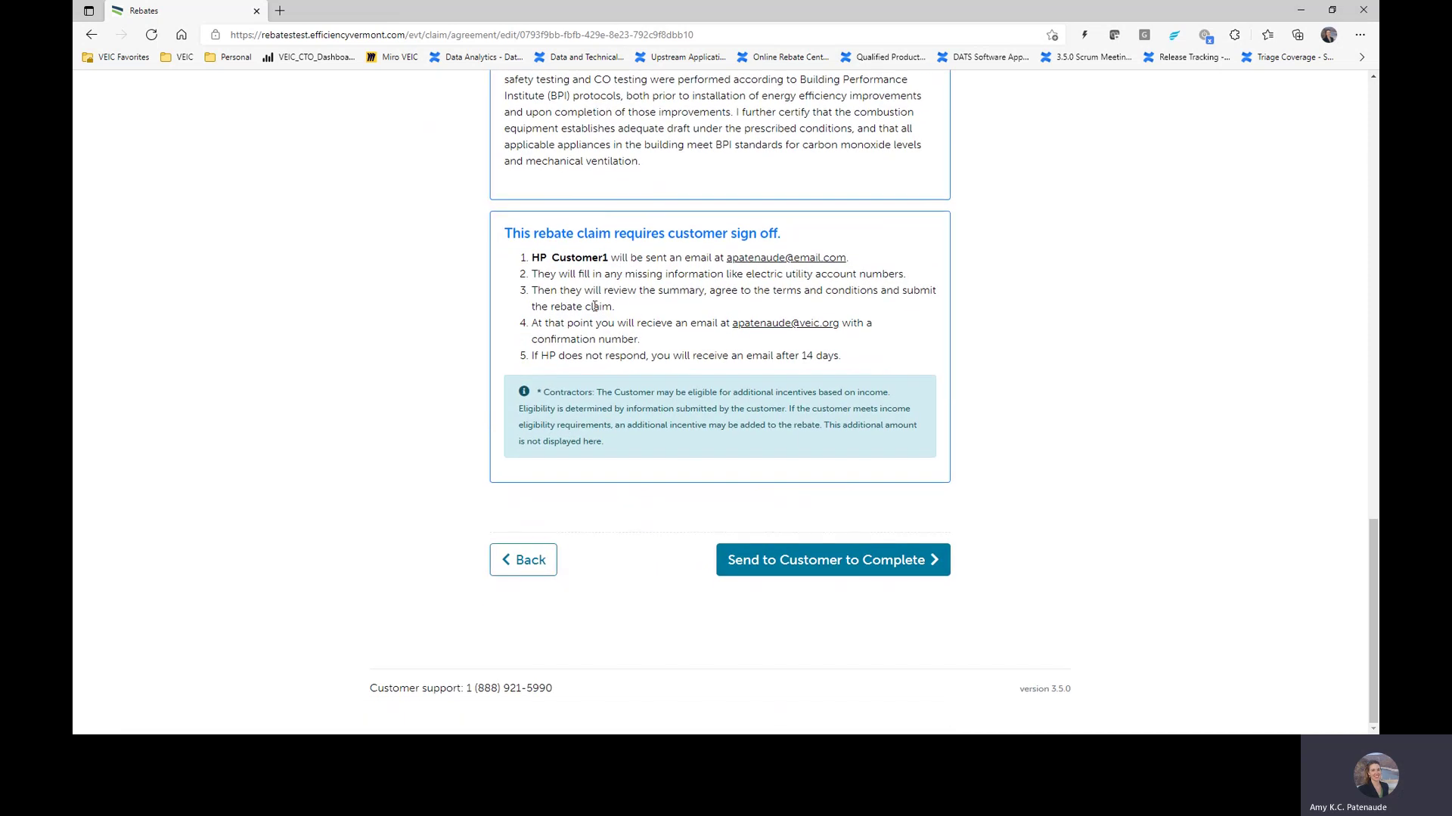
pyautogui.click(914, 573)
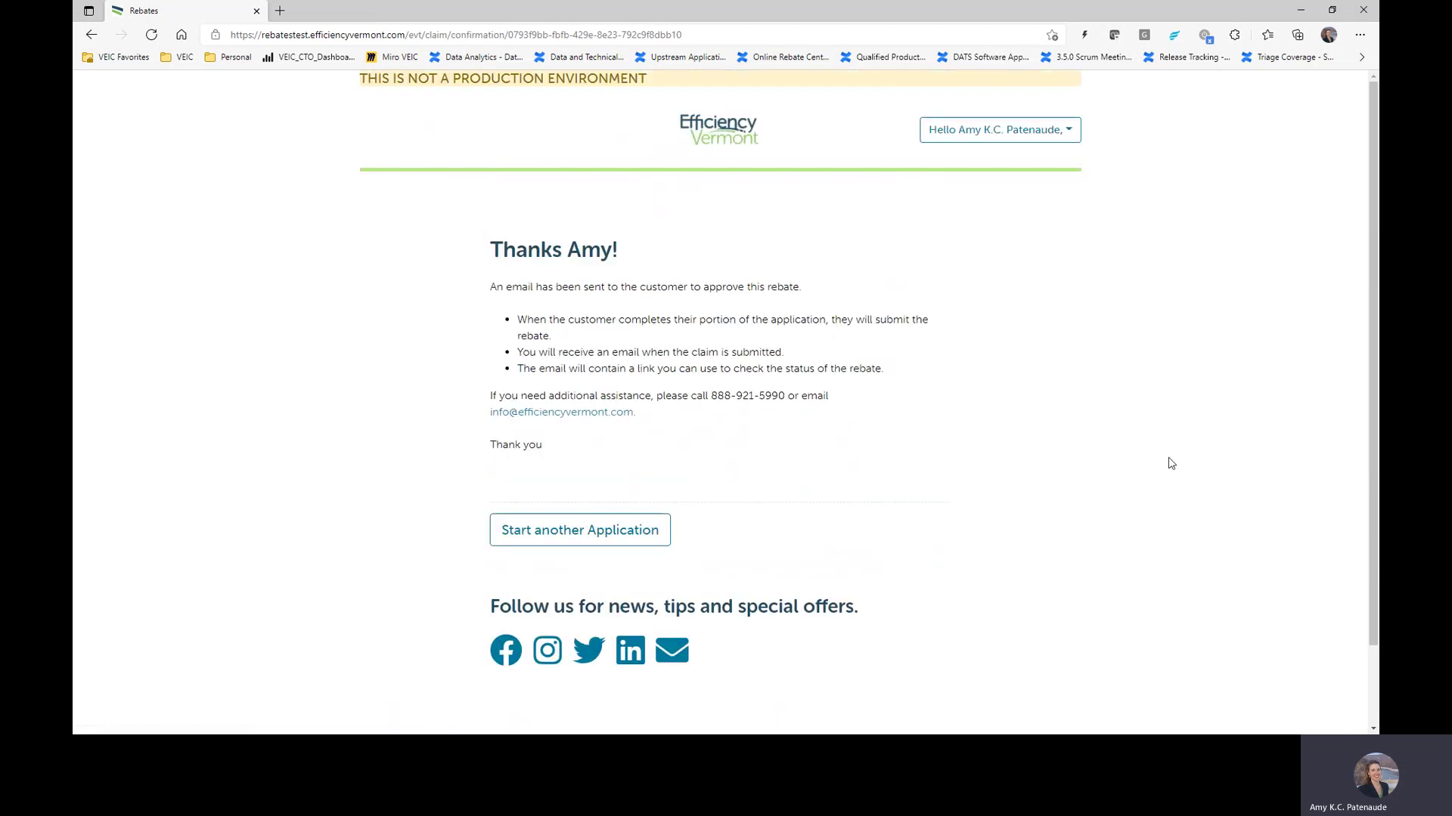